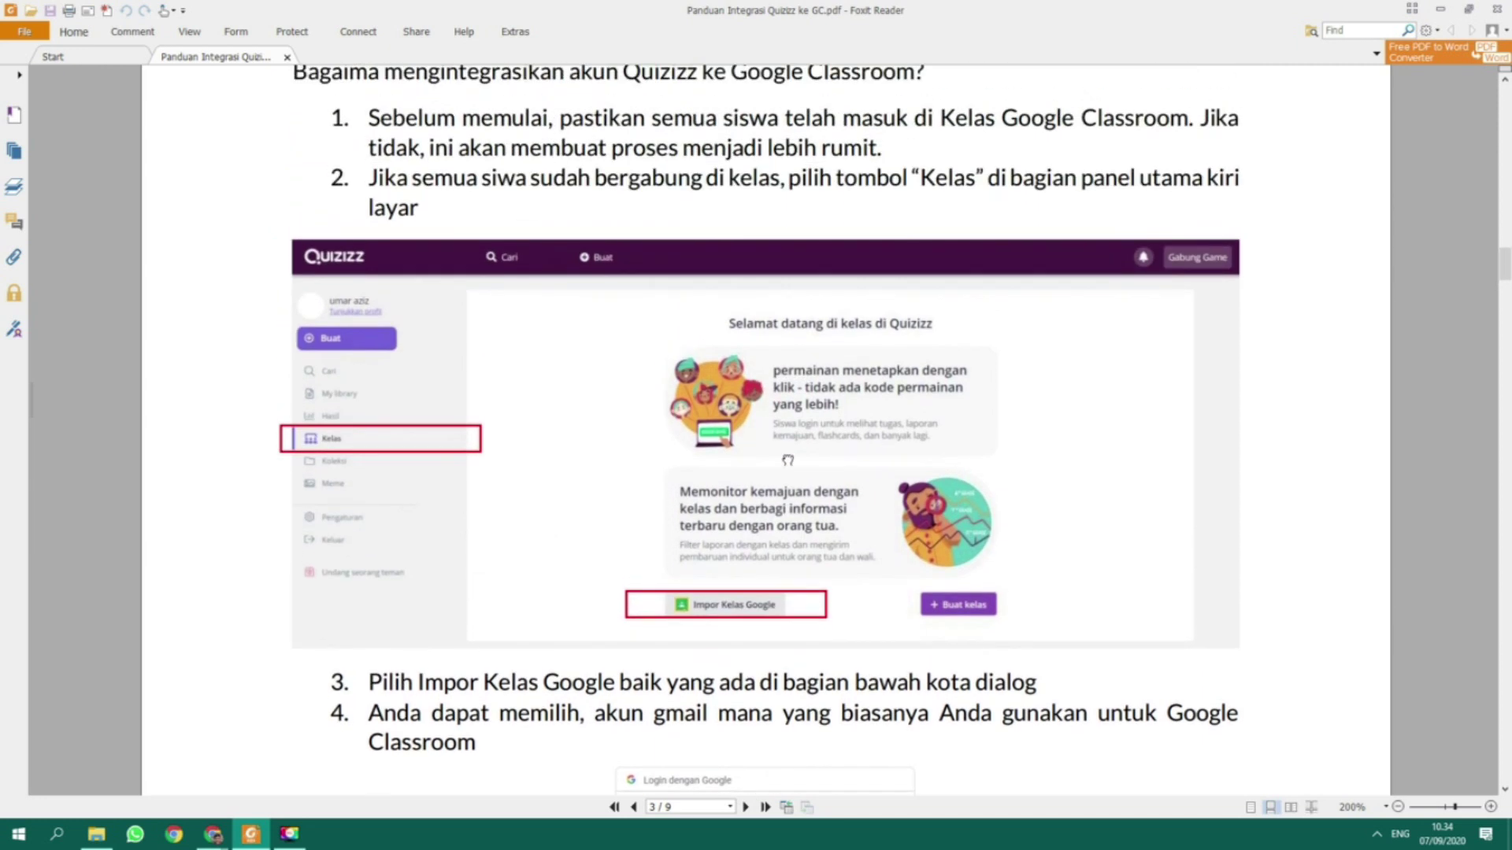
- Leave the PDF guide for the browser and view the Quizizz home page and the Google Classroom class list
{"action": "left_click", "coordinate": [1442, 11]}
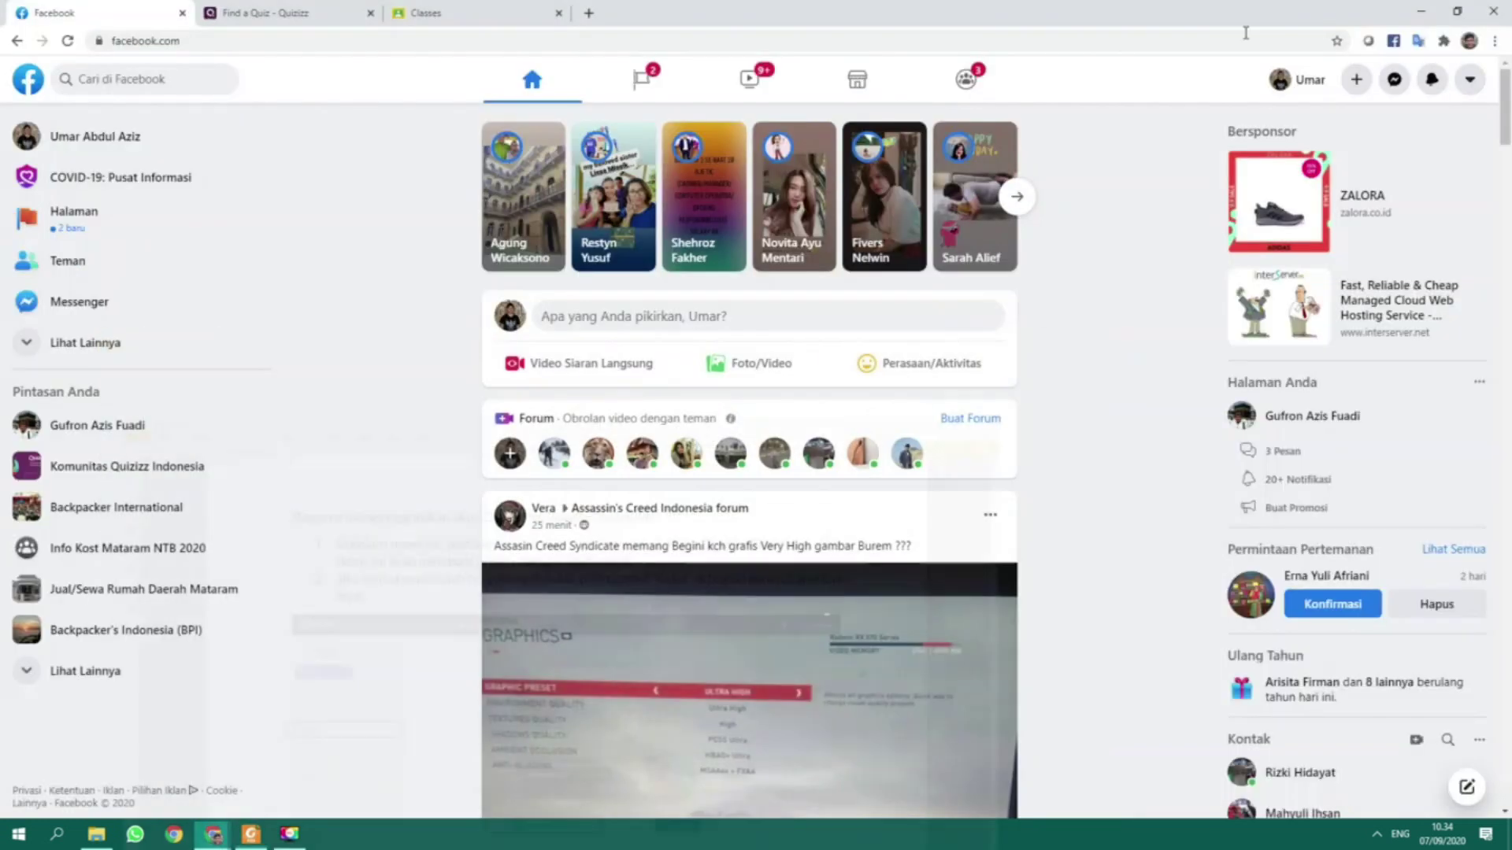
{"action": "left_click", "coordinate": [346, 11]}
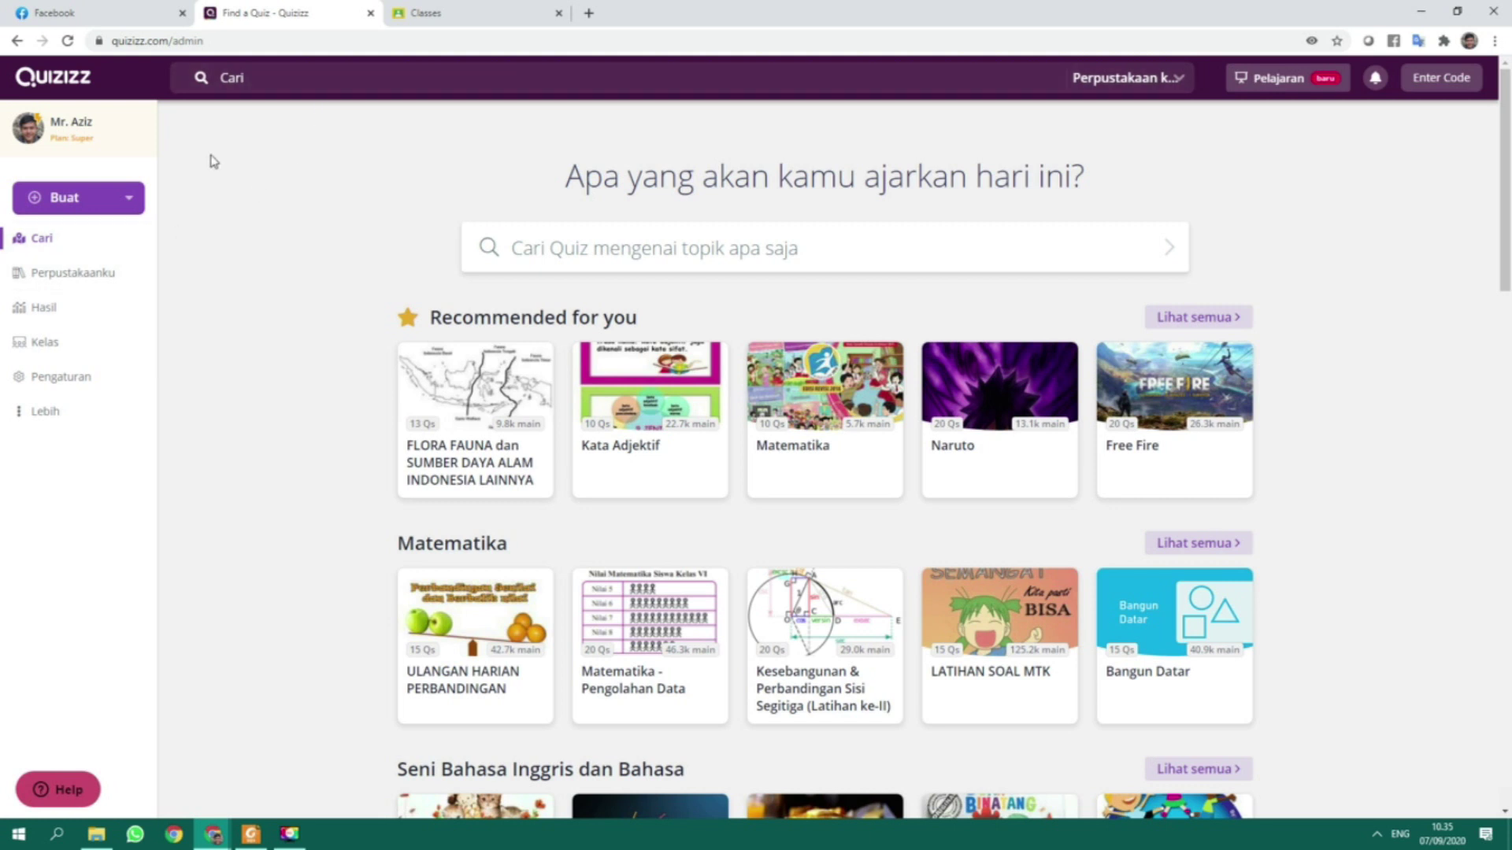
{"action": "left_click", "coordinate": [473, 13]}
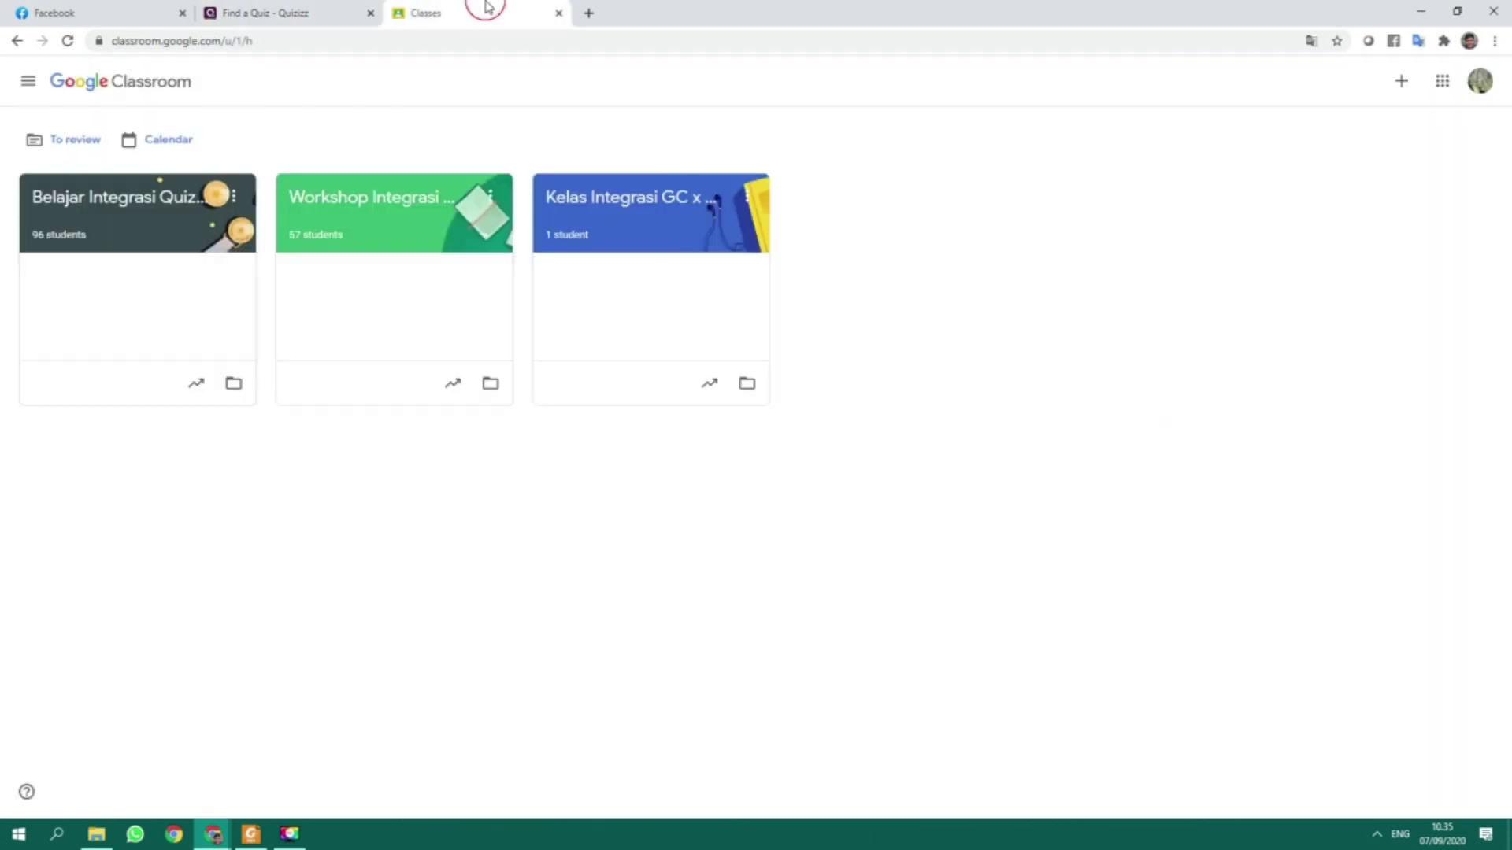
{"action": "left_click", "coordinate": [248, 8]}
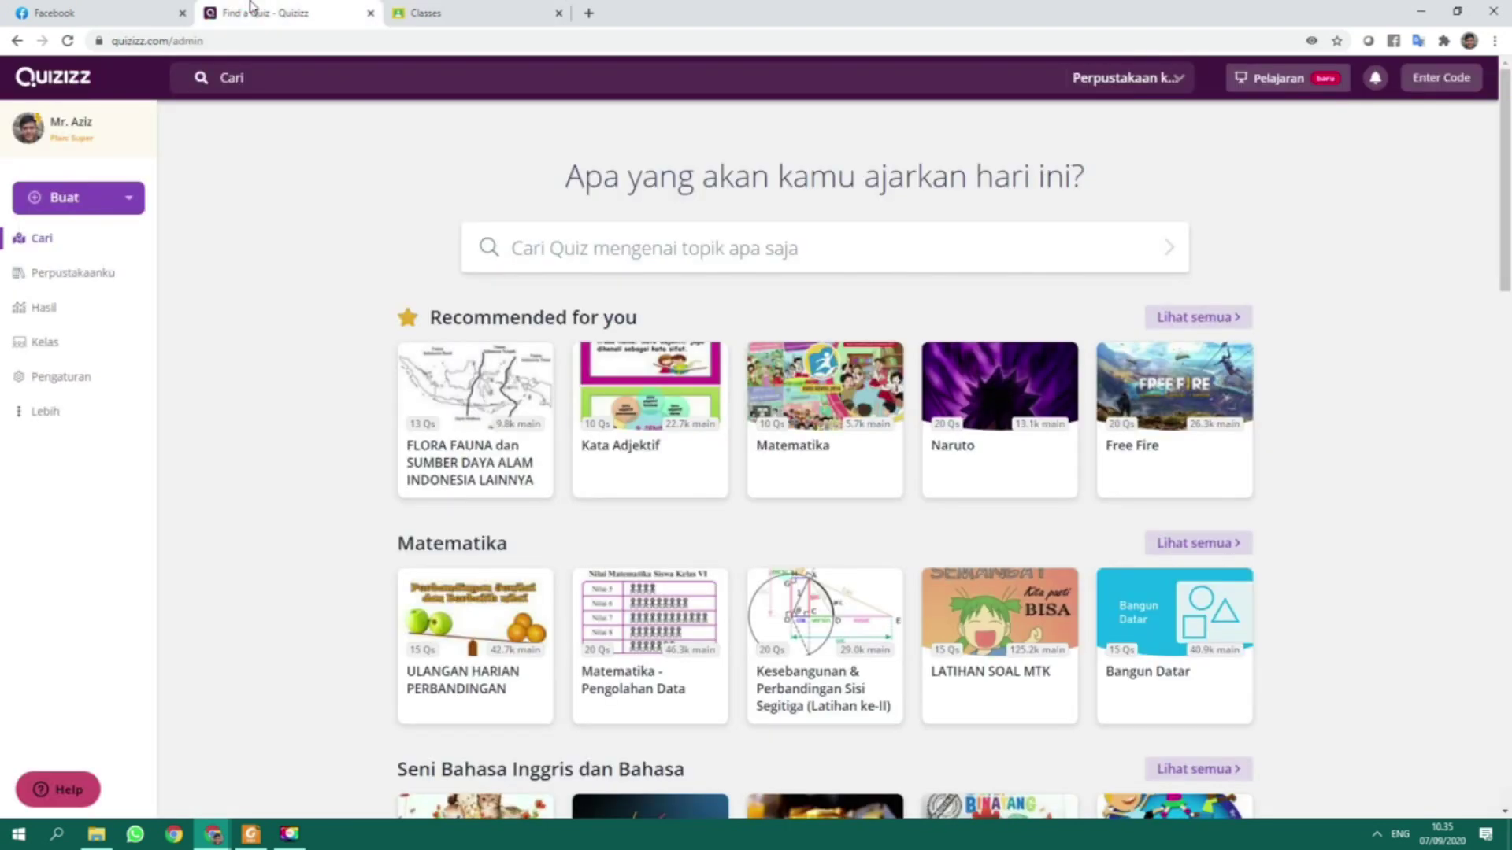
{"action": "left_click", "coordinate": [428, 8]}
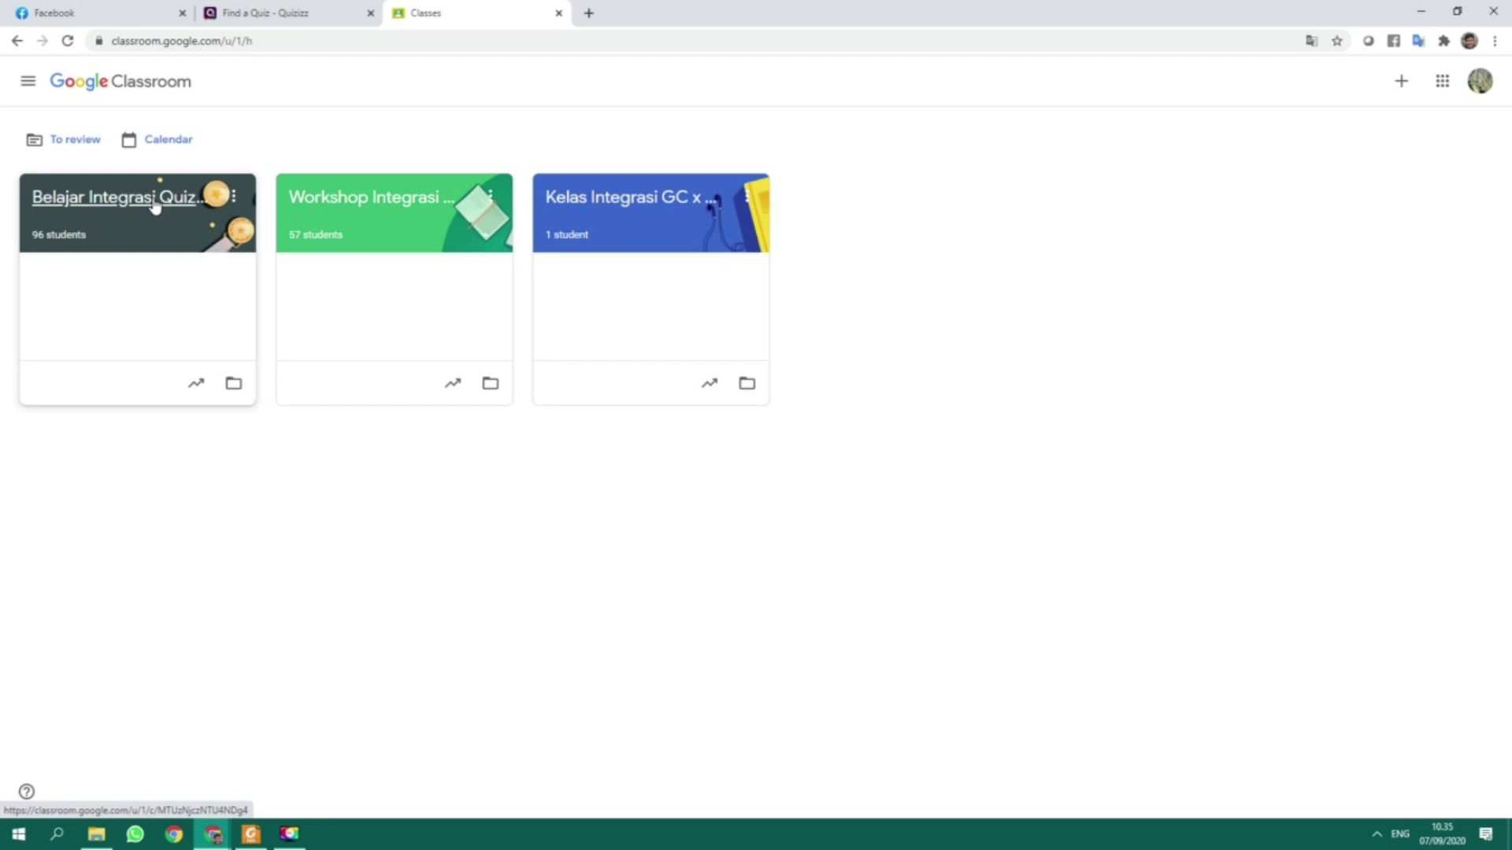
- View the Workshop Integrasi Quizizz di GC class in Google Classroom, then the Belajar Integrasi Quizizz class stream
{"action": "left_click", "coordinate": [354, 208]}
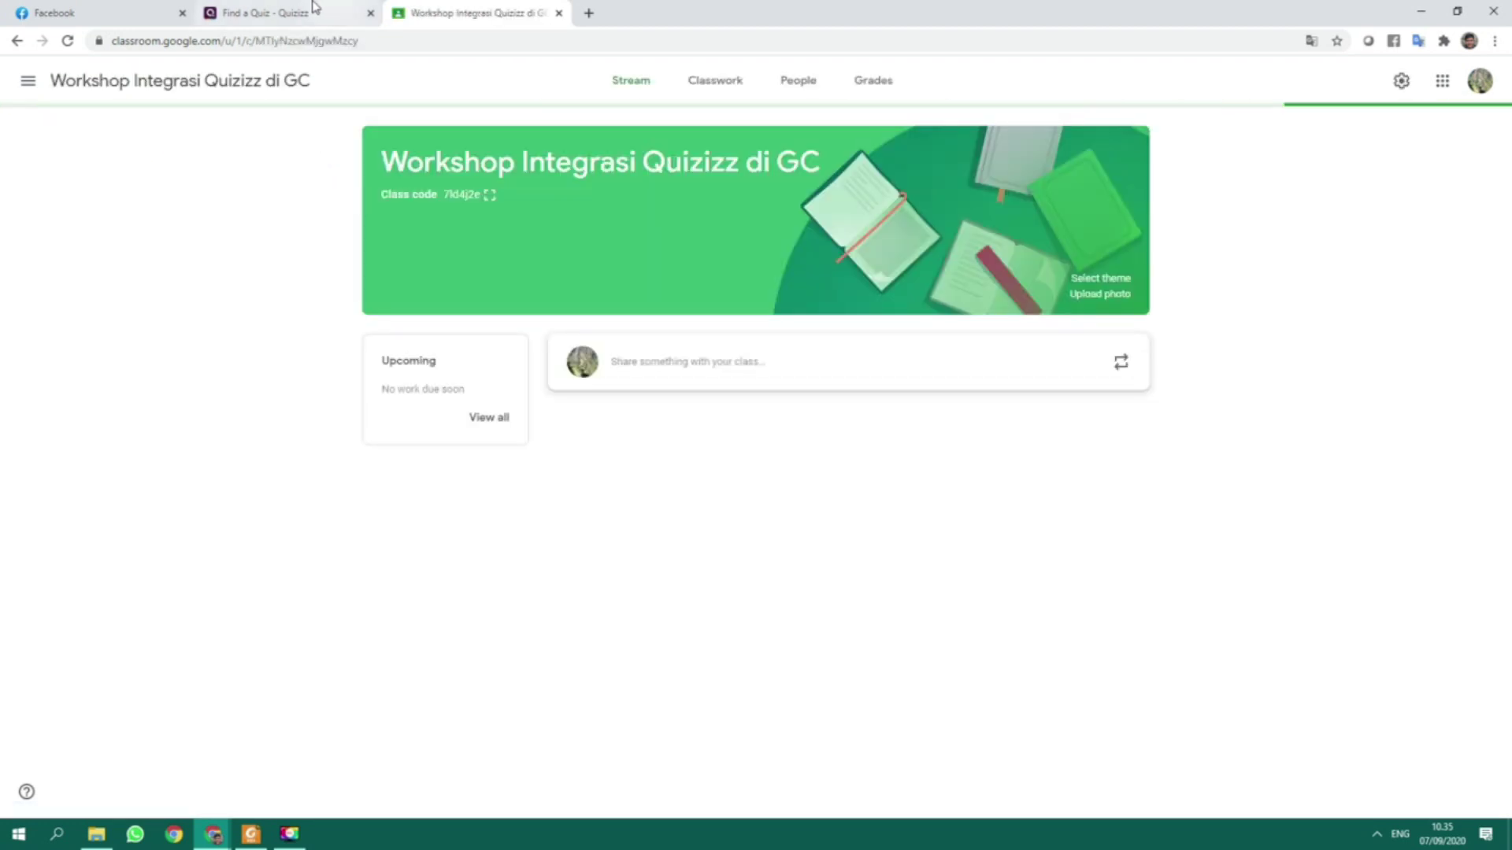
{"action": "left_click", "coordinate": [19, 42]}
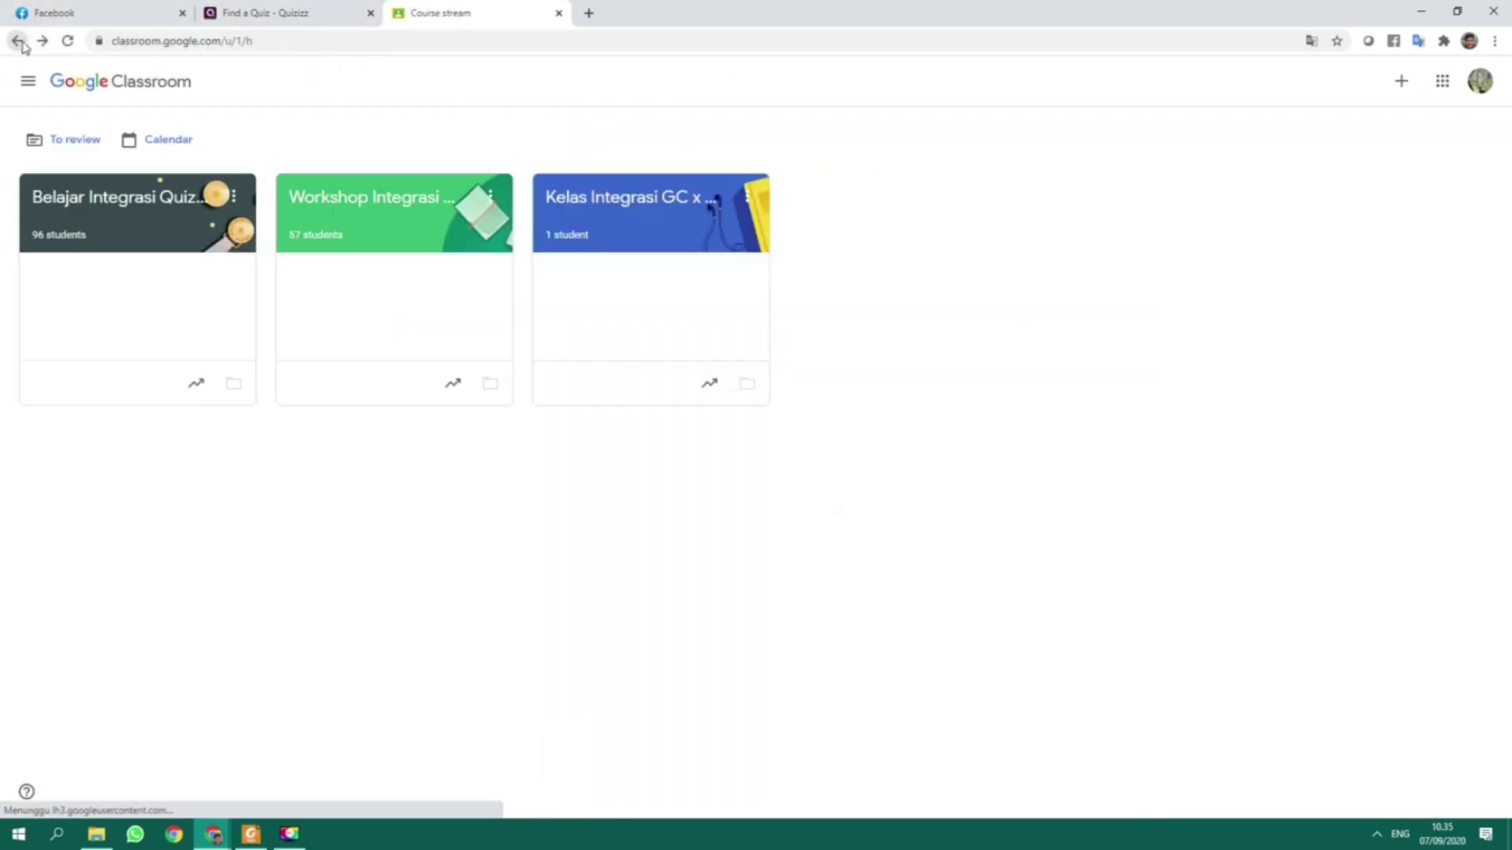
{"action": "left_click", "coordinate": [111, 199]}
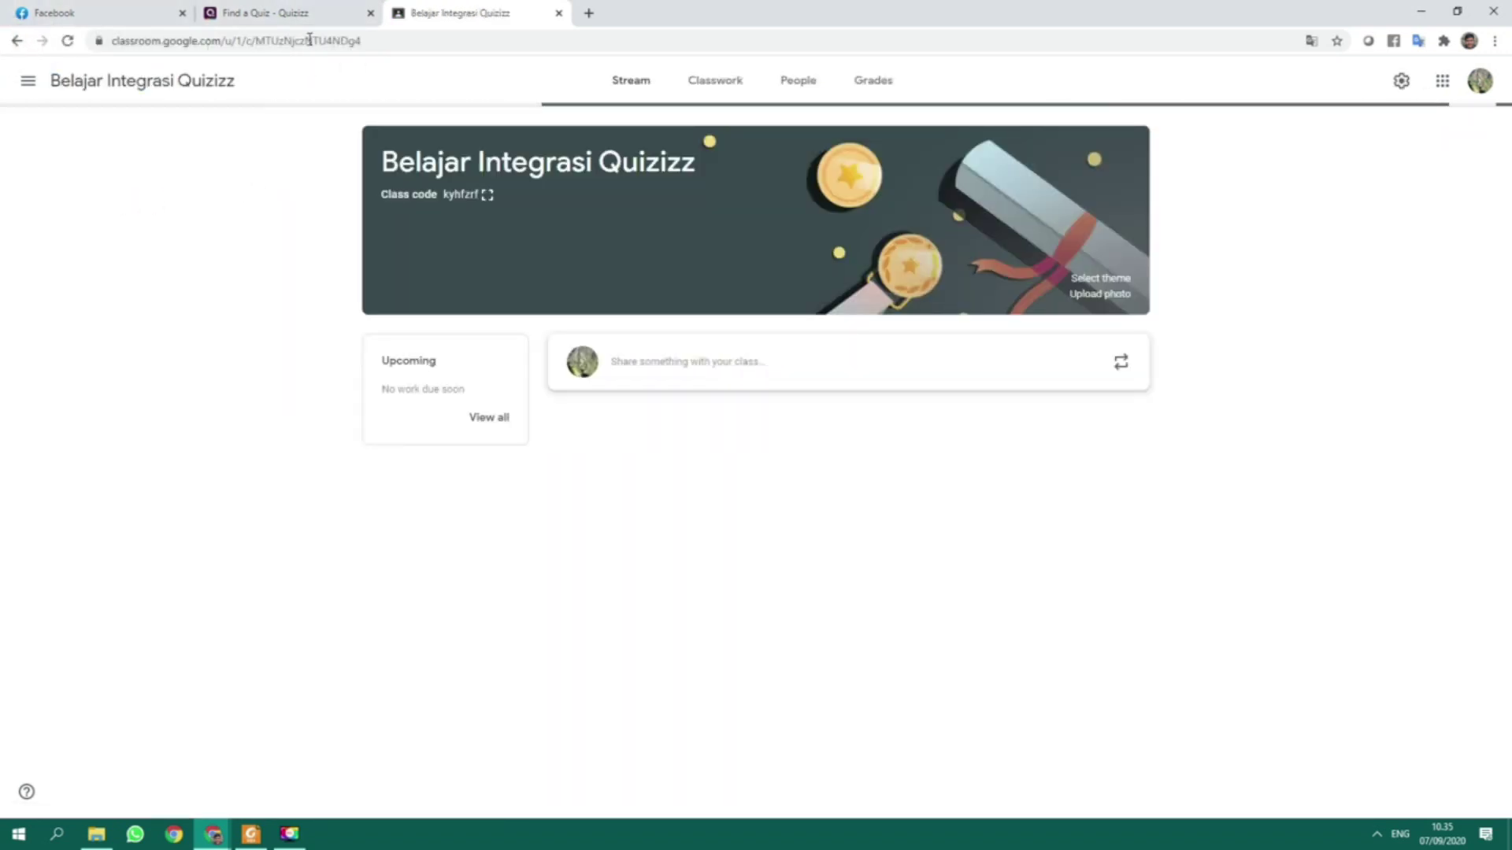
{"action": "left_click", "coordinate": [260, 11]}
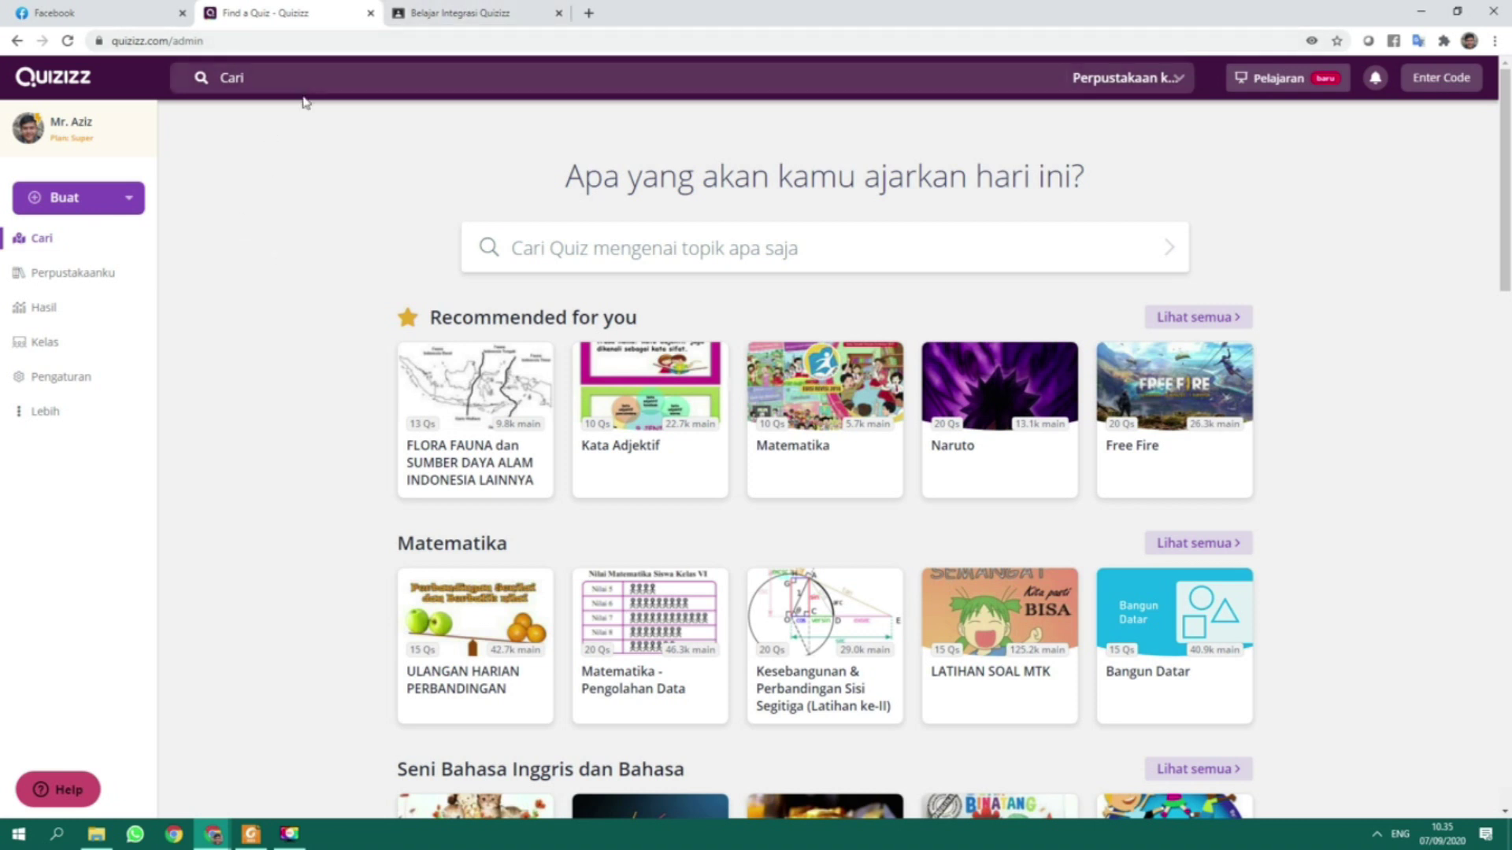
{"action": "left_click", "coordinate": [450, 10]}
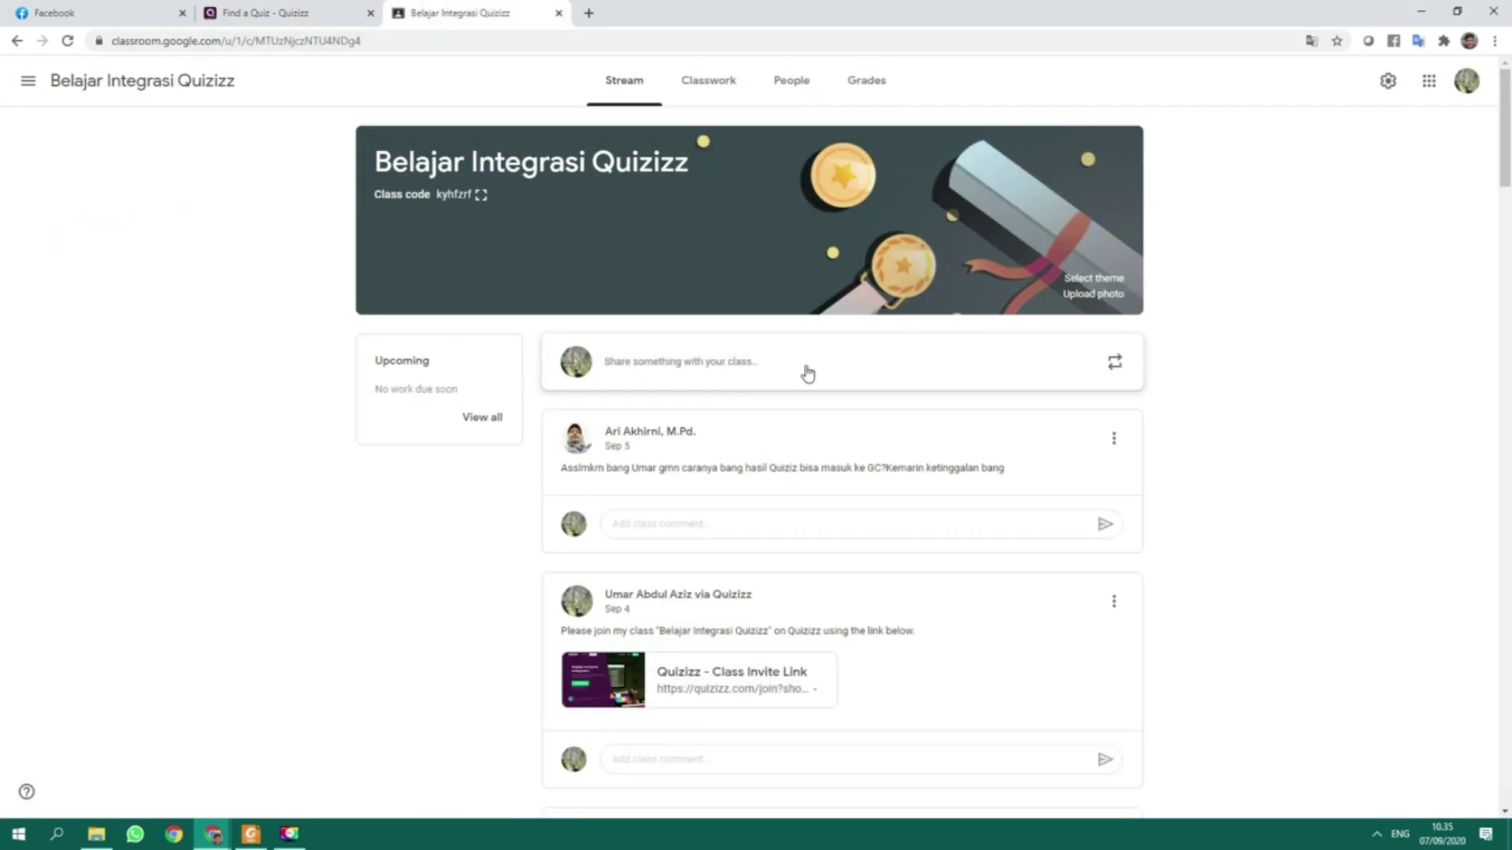
- Open the classes page in Quizizz and start importing classes from Google Classroom
{"action": "left_click", "coordinate": [304, 12]}
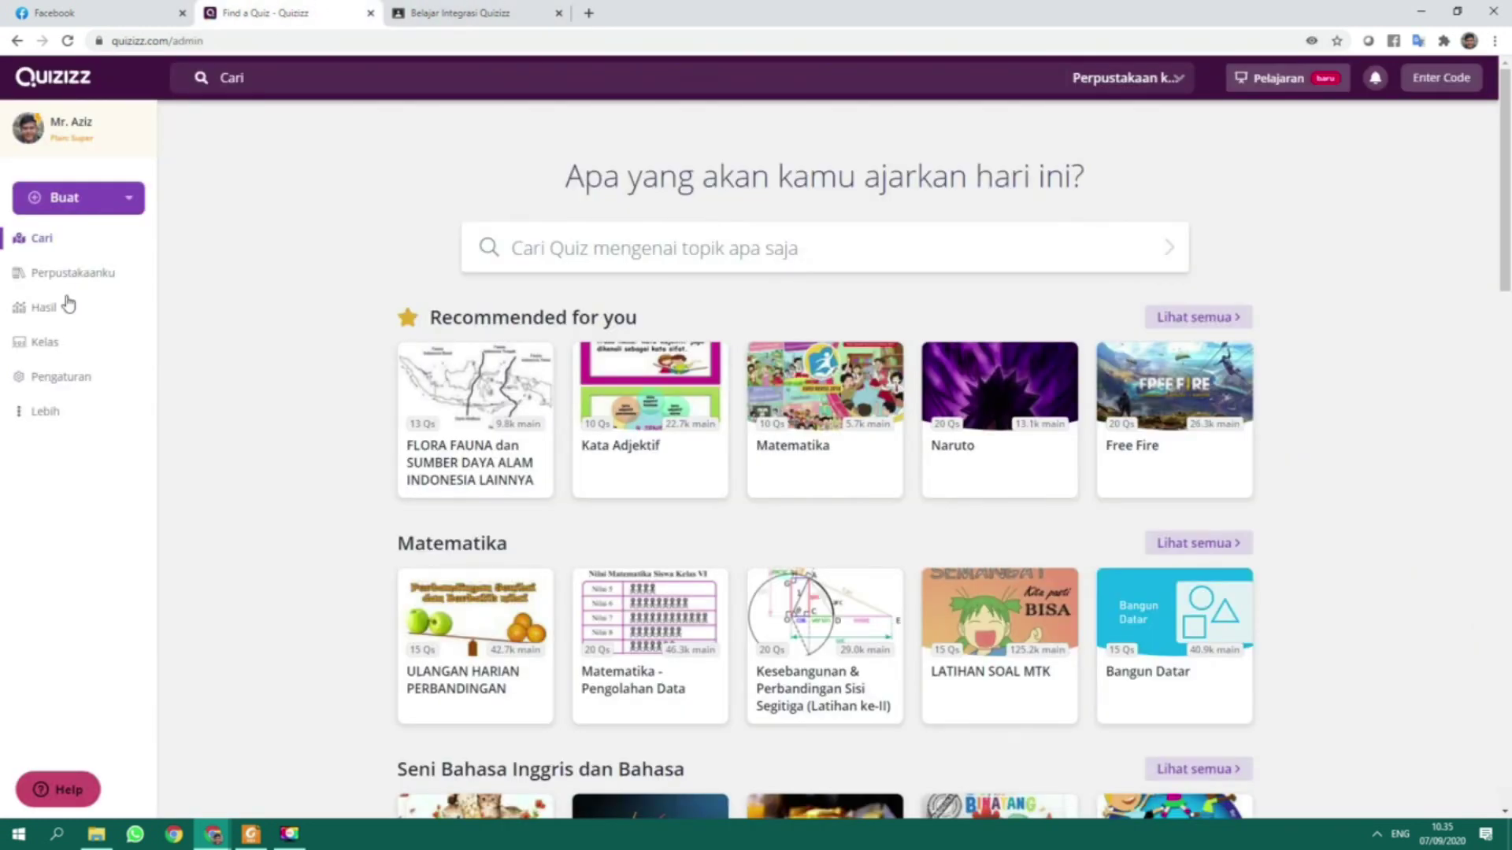
{"action": "left_click", "coordinate": [46, 349]}
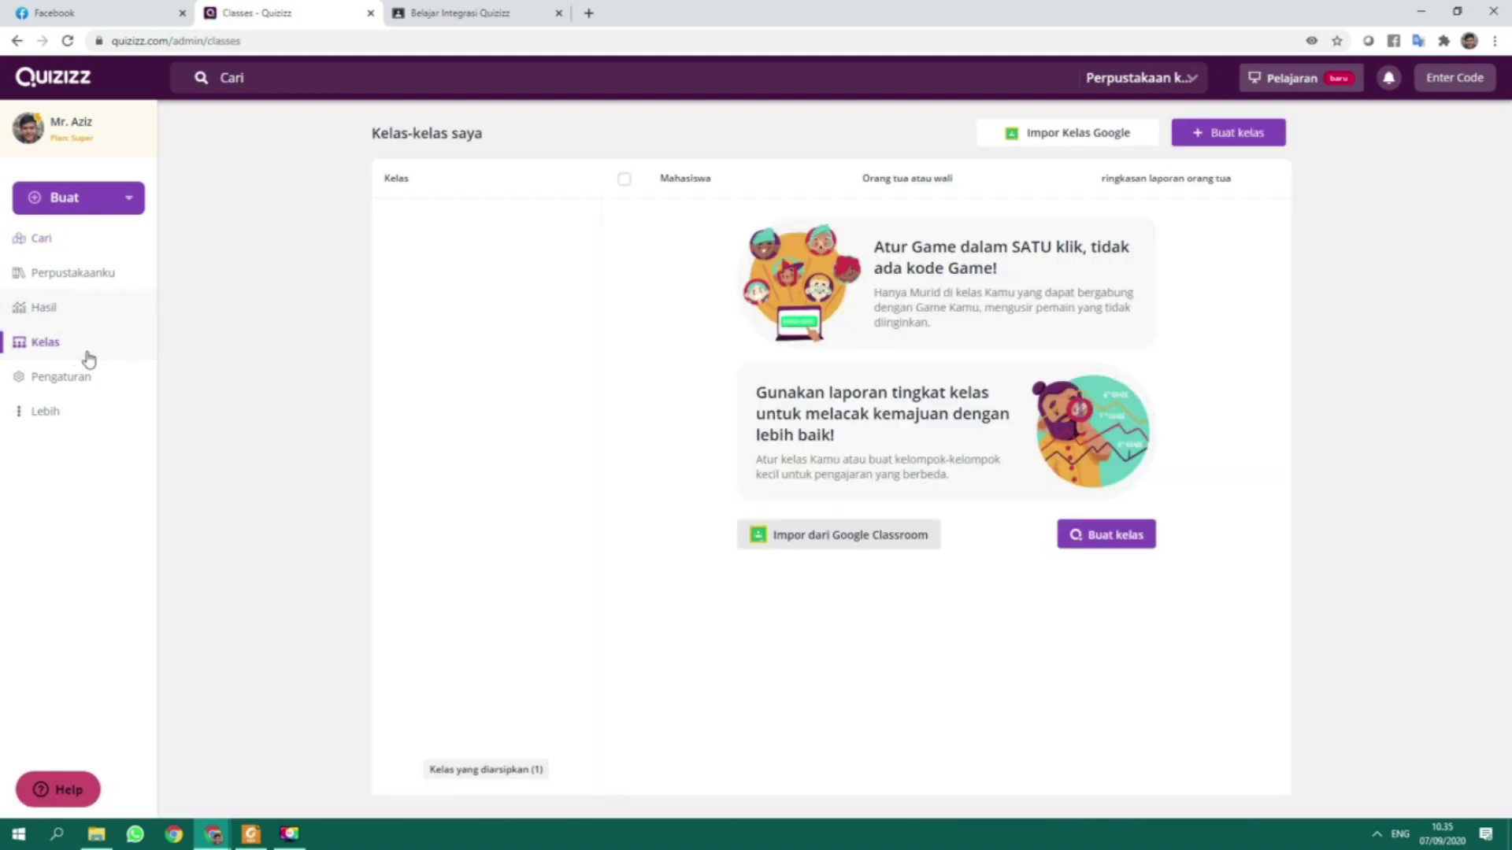
{"action": "left_click", "coordinate": [1038, 134]}
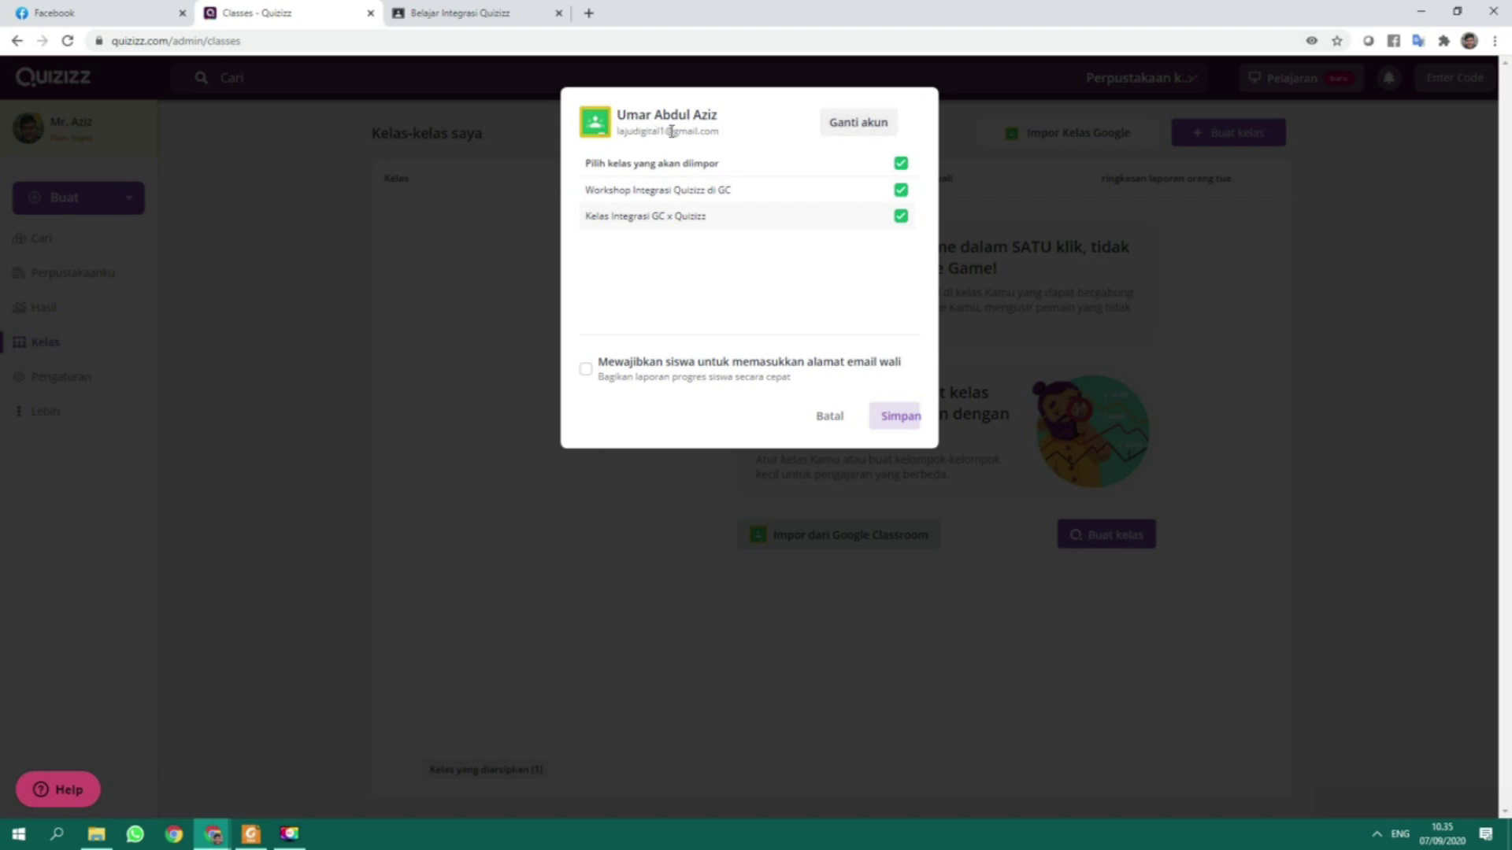
- Reconnect the class import to the Gmail account used for Google Classroom and allow Quizizz the requested access
{"action": "left_click", "coordinate": [860, 129]}
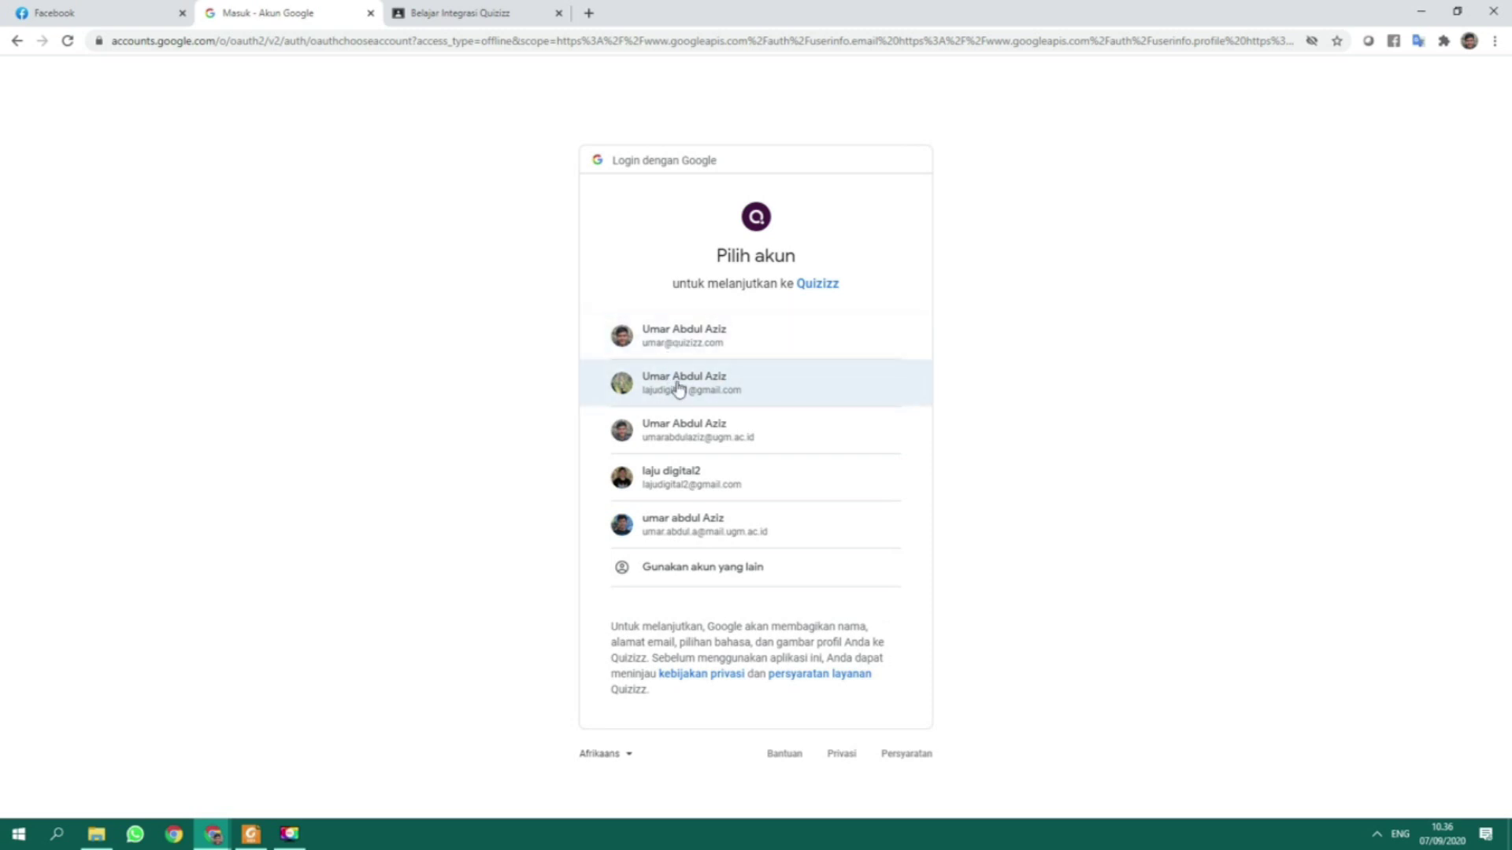
{"action": "left_click", "coordinate": [679, 389]}
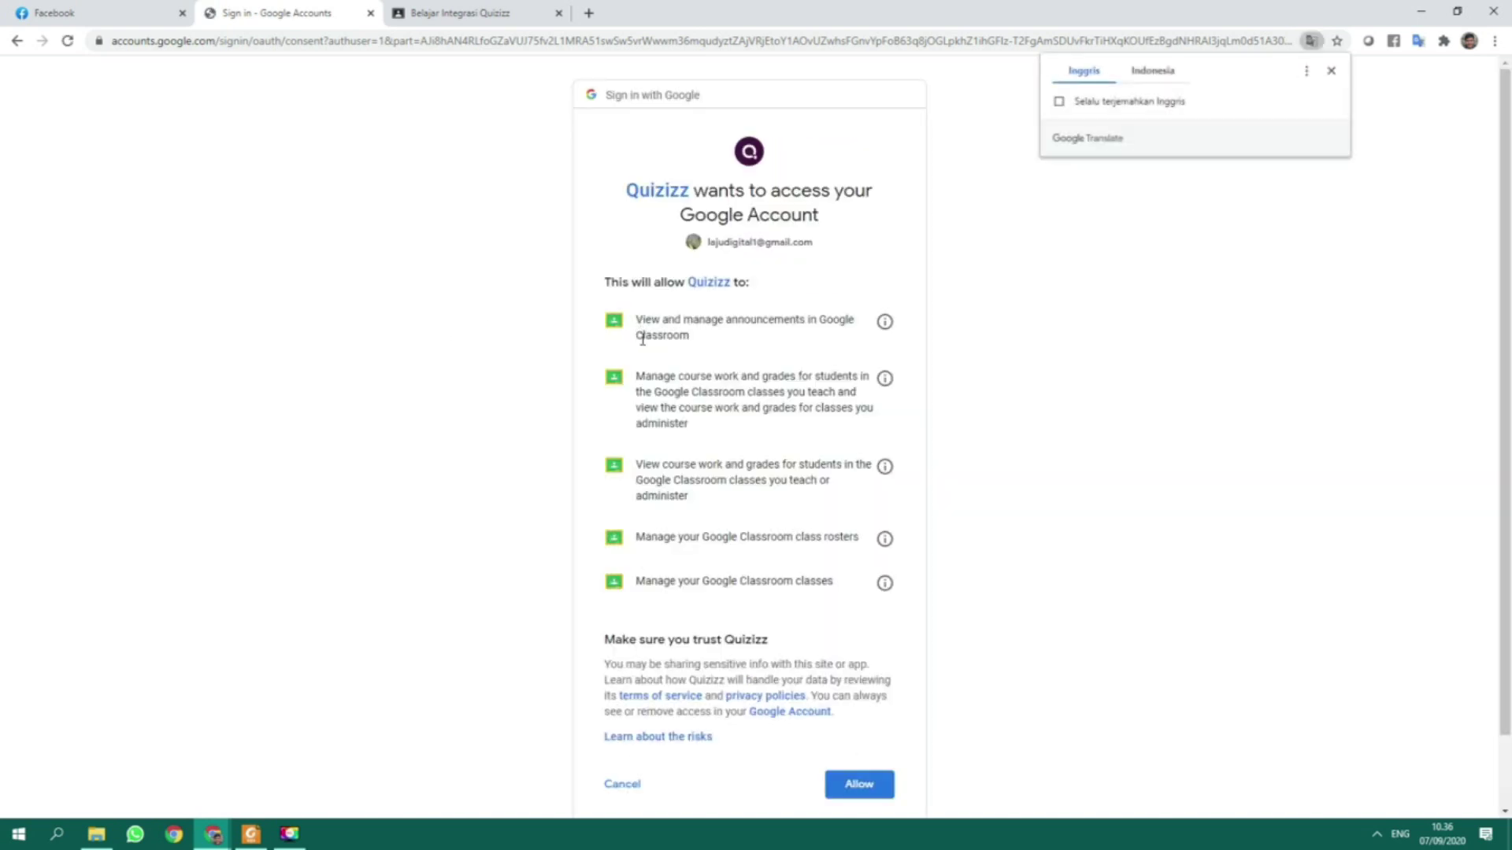
{"action": "left_click", "coordinate": [1330, 197]}
{"action": "scroll", "coordinate": [884, 601], "scroll_direction": "down", "scroll_amount": 2}
{"action": "left_click", "coordinate": [859, 705]}
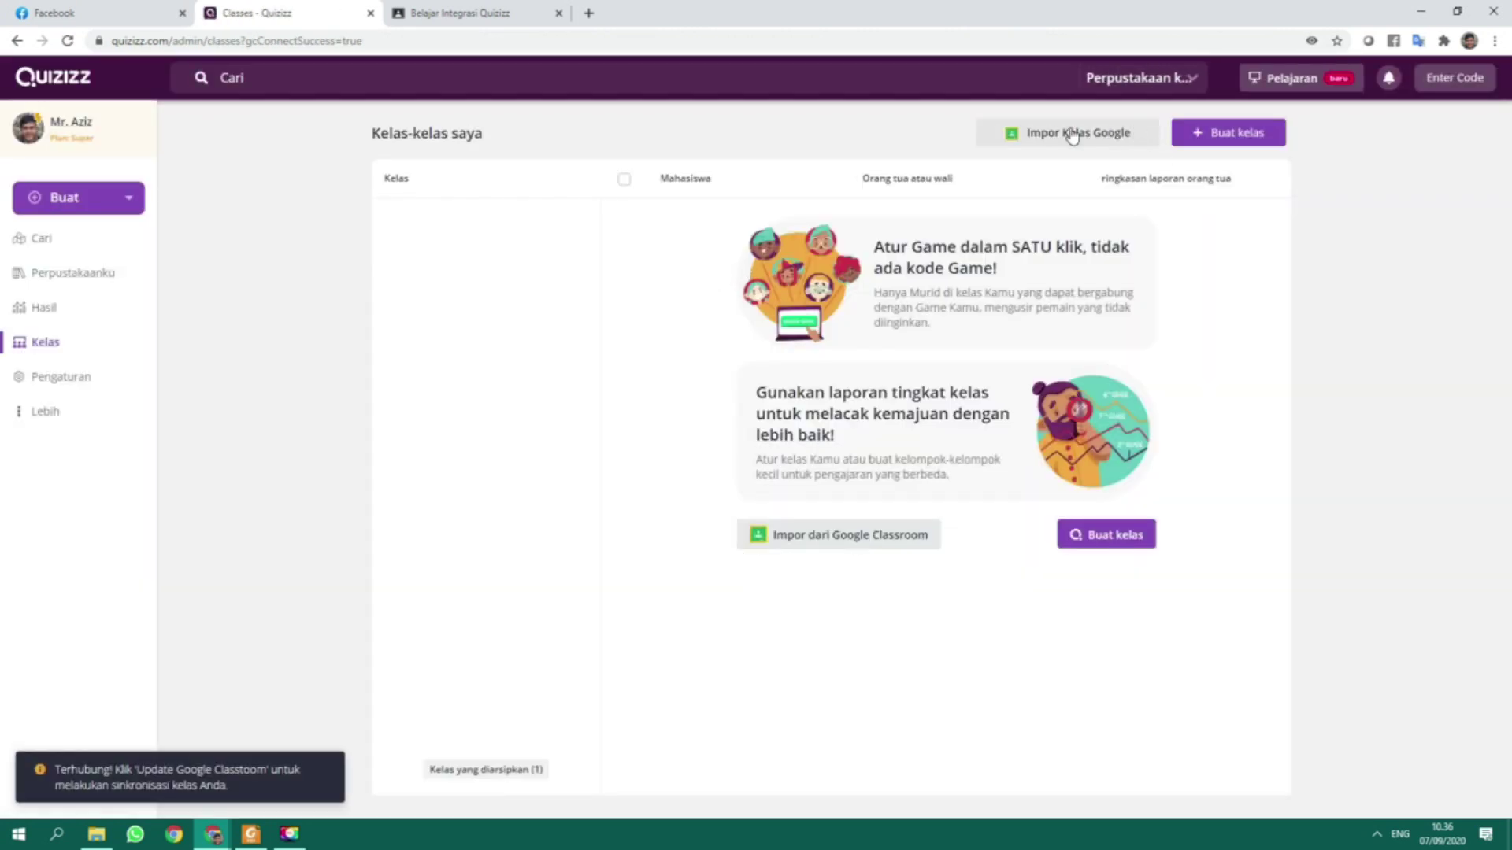
- Import the Workshop Integrasi Quizizz di GC and Kelas Integrasi GC x Quizizz classes without requiring guardian email addresses
{"action": "left_click", "coordinate": [889, 537]}
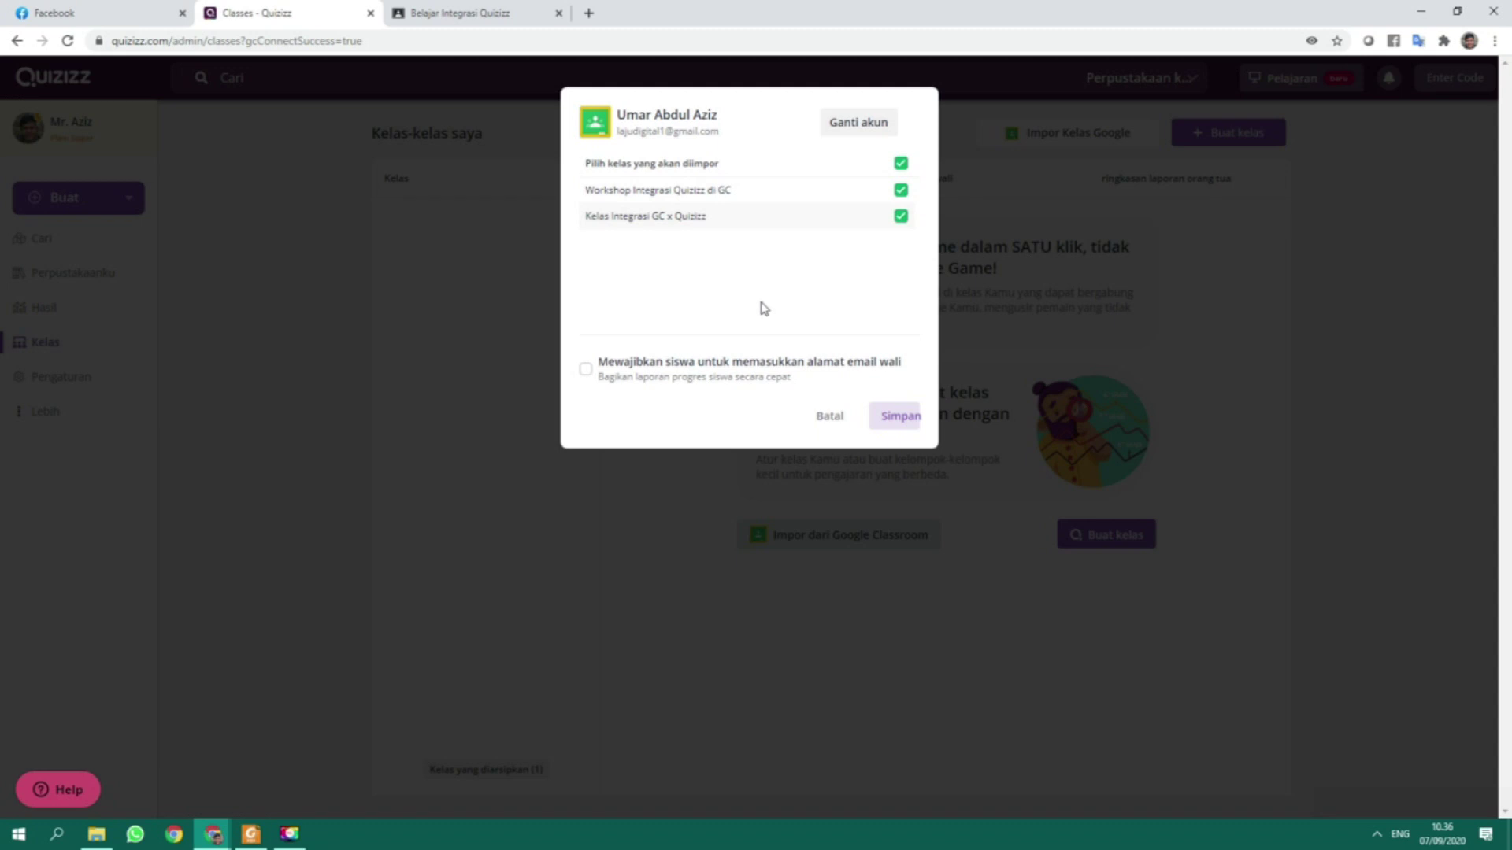
{"action": "left_click", "coordinate": [551, 9]}
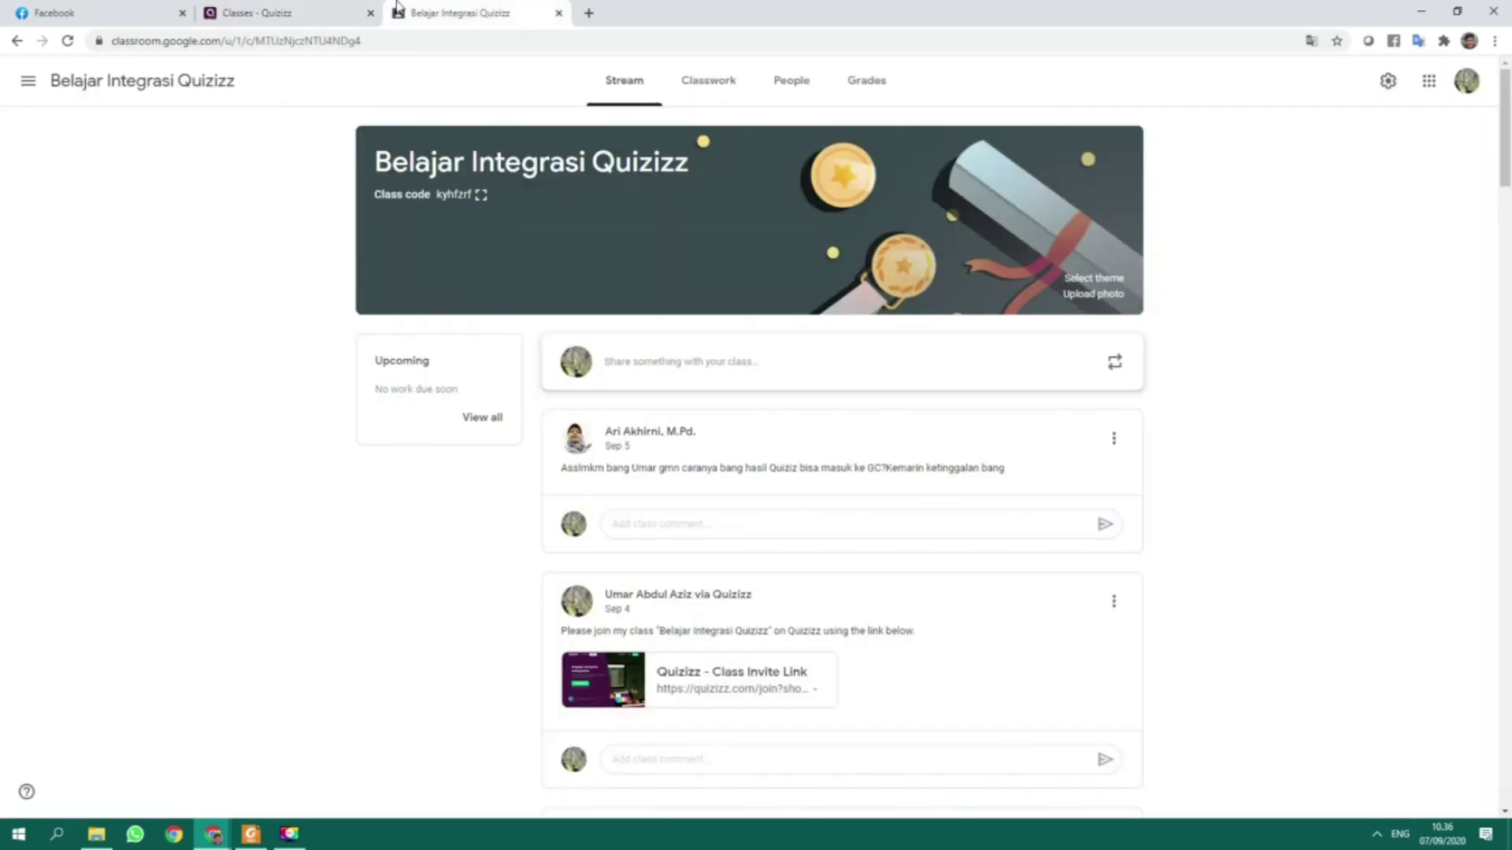
{"action": "left_click", "coordinate": [307, 8]}
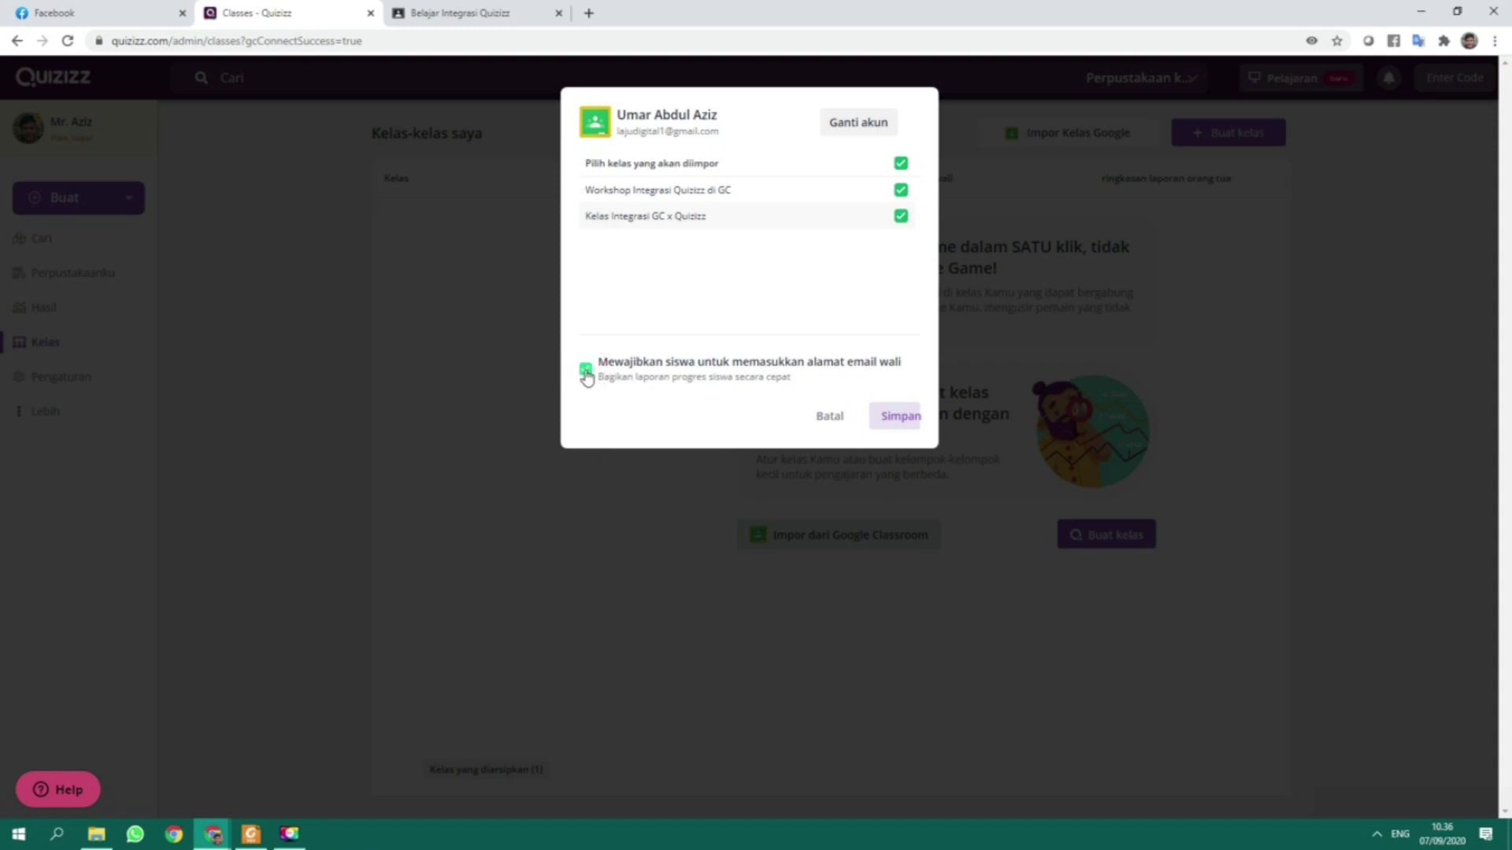
{"action": "left_click", "coordinate": [586, 369]}
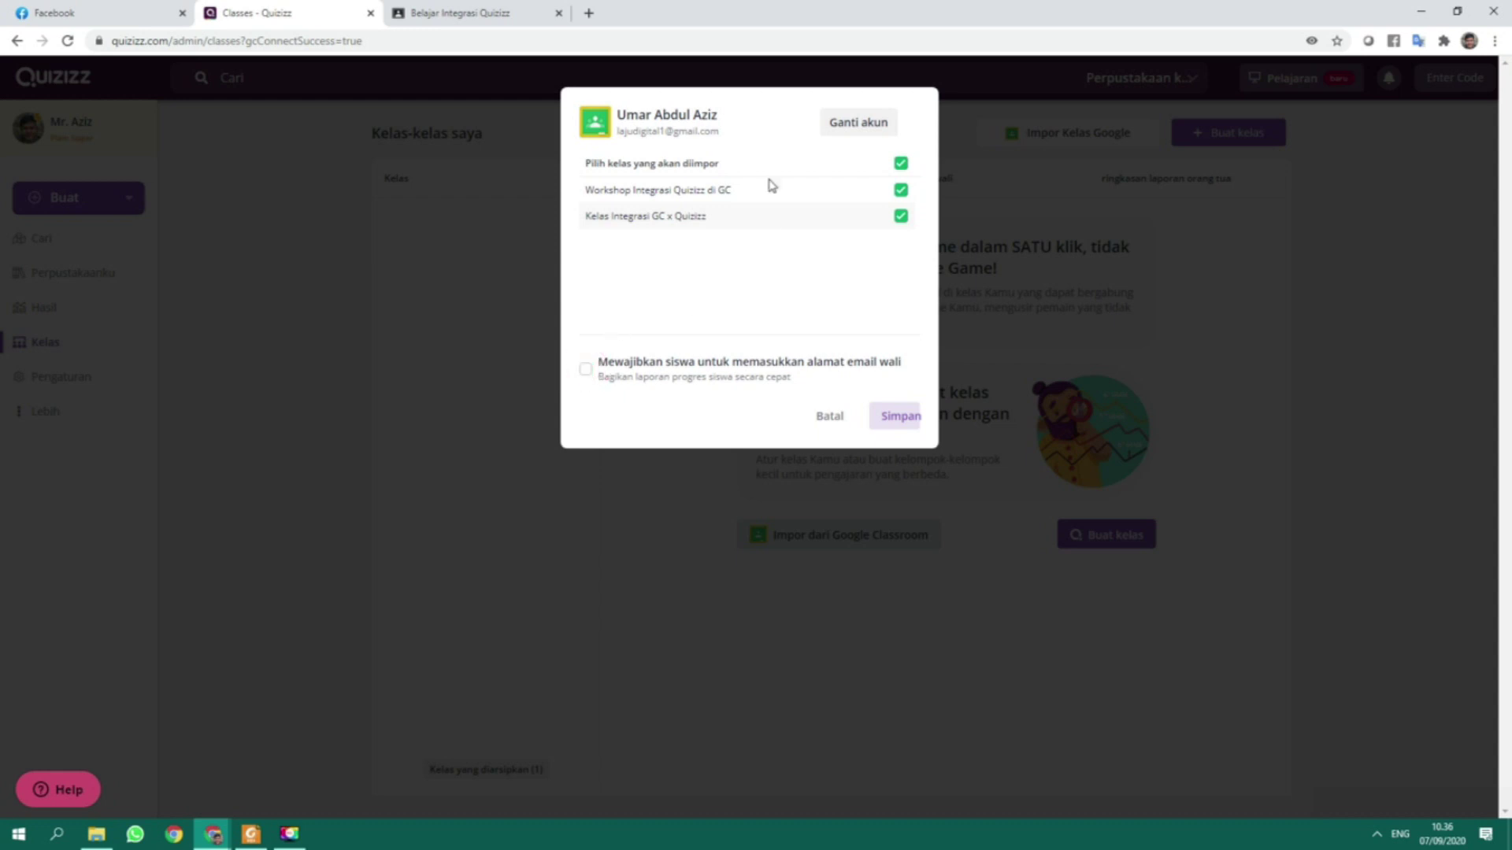
{"action": "left_click", "coordinate": [520, 12]}
{"action": "left_click", "coordinate": [339, 14]}
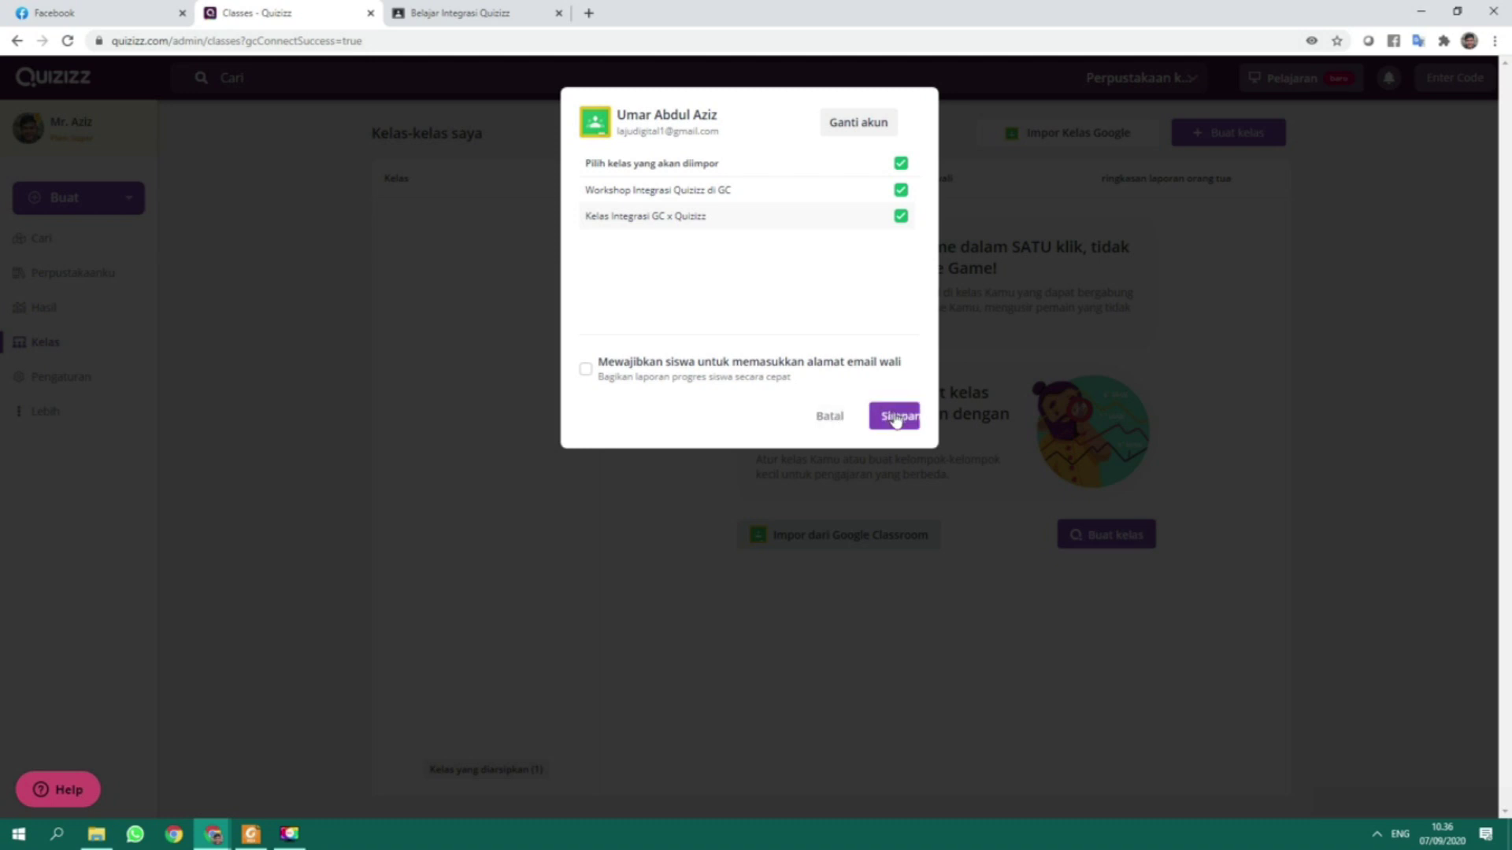
{"action": "left_click", "coordinate": [895, 419]}
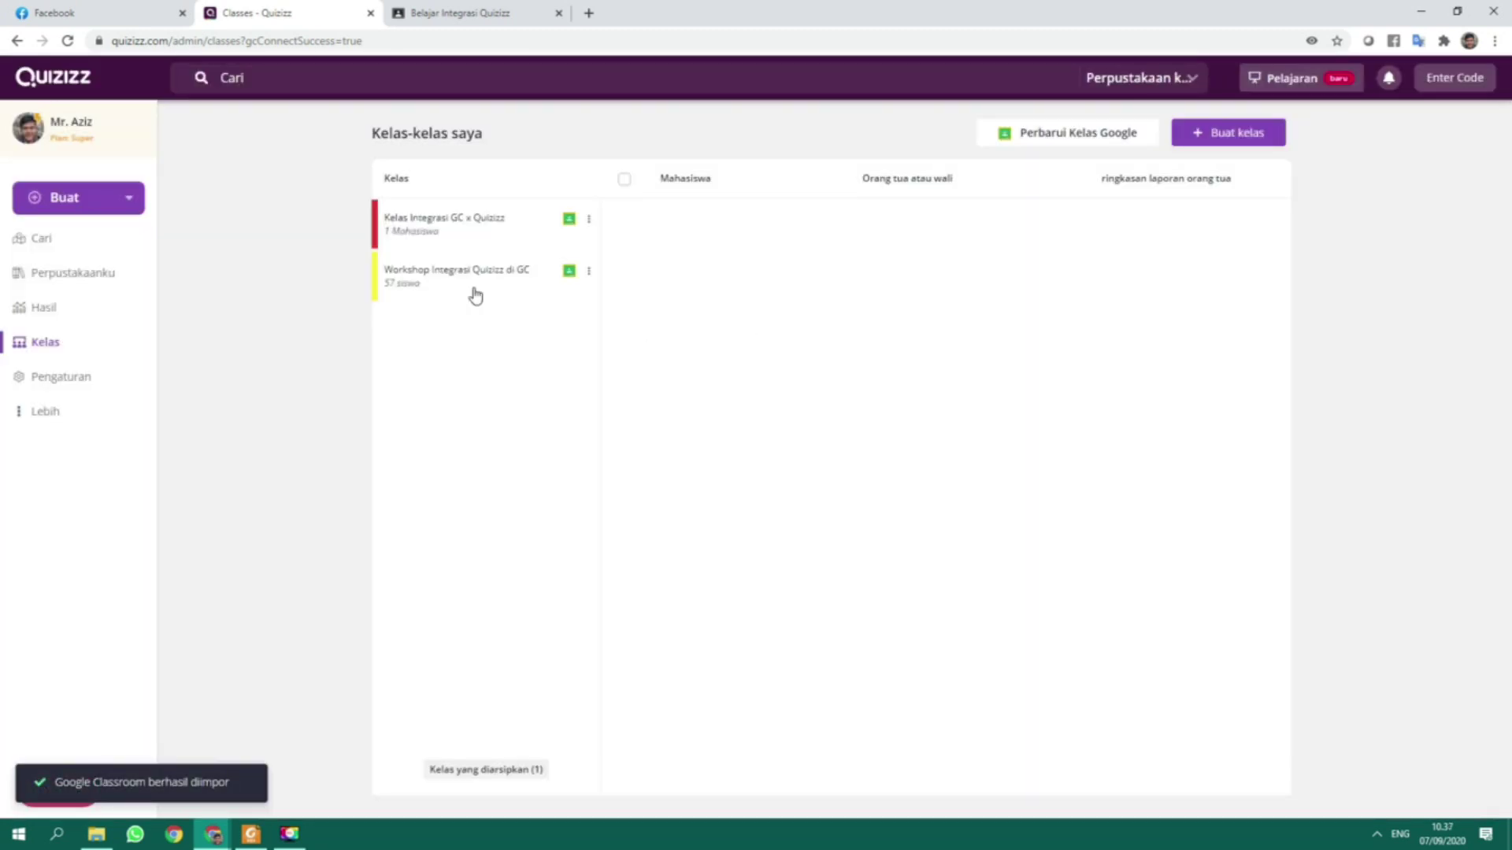
- Examine the student list and guardian invitation status of the Workshop Integrasi Quizizz di GC class
{"action": "left_click", "coordinate": [461, 277]}
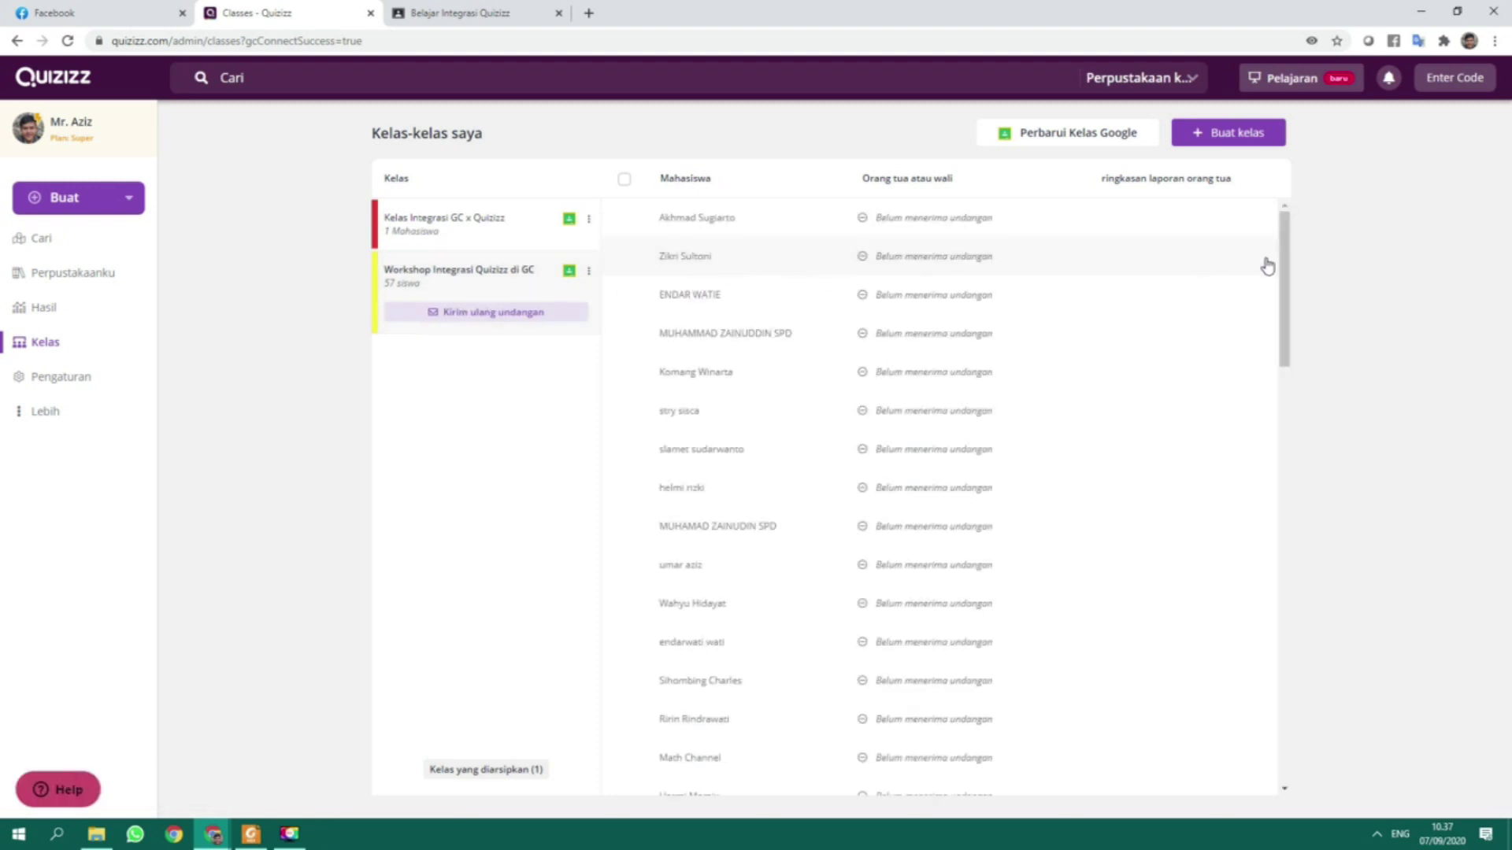
{"action": "left_click_drag", "start_coordinate": [1286, 260], "coordinate": [1281, 230]}
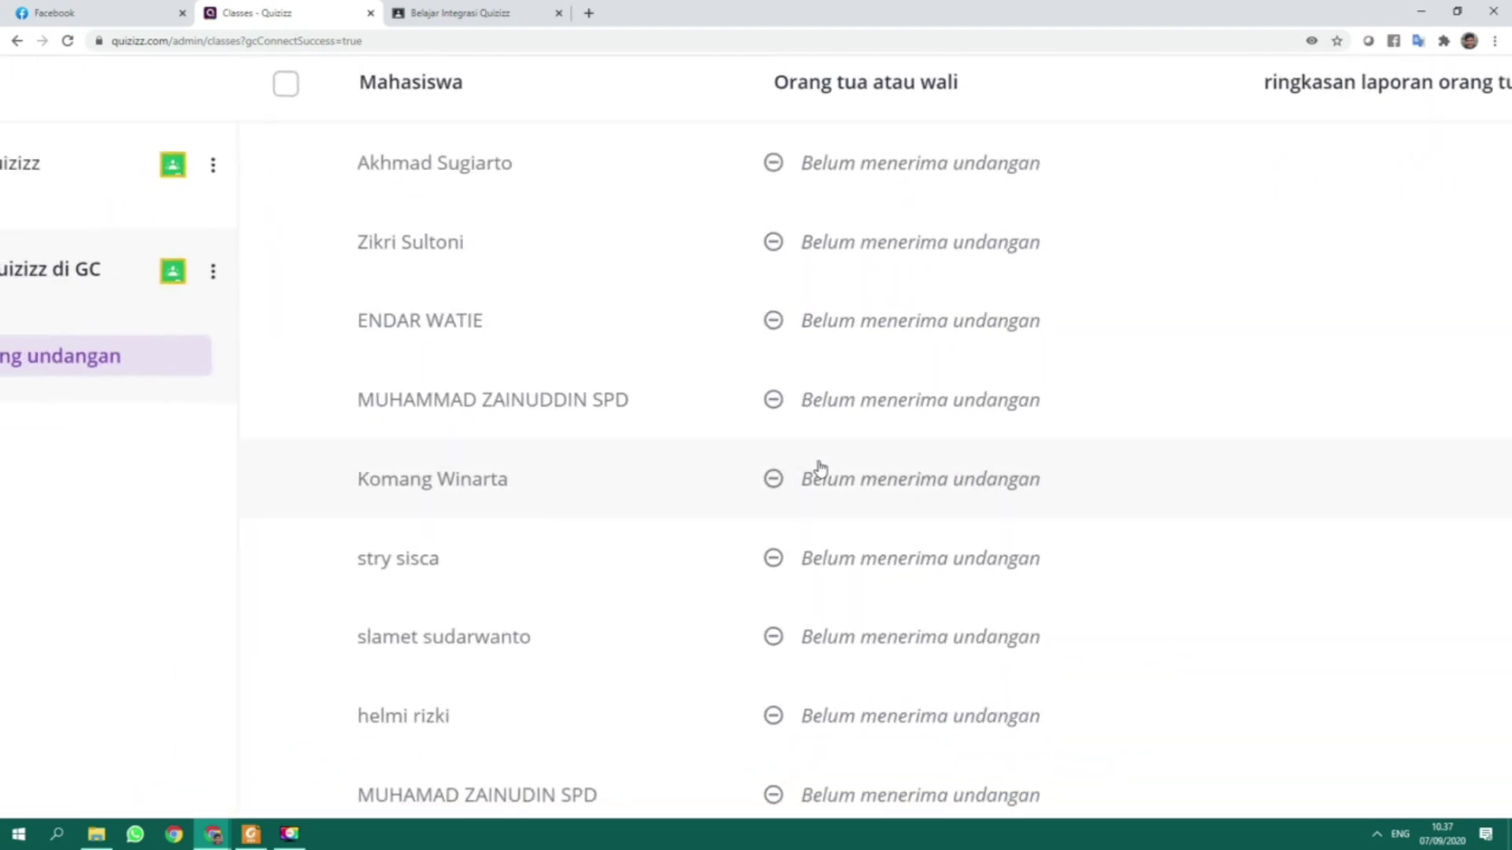
{"action": "scroll", "coordinate": [819, 470], "scroll_direction": "down", "scroll_amount": 2}
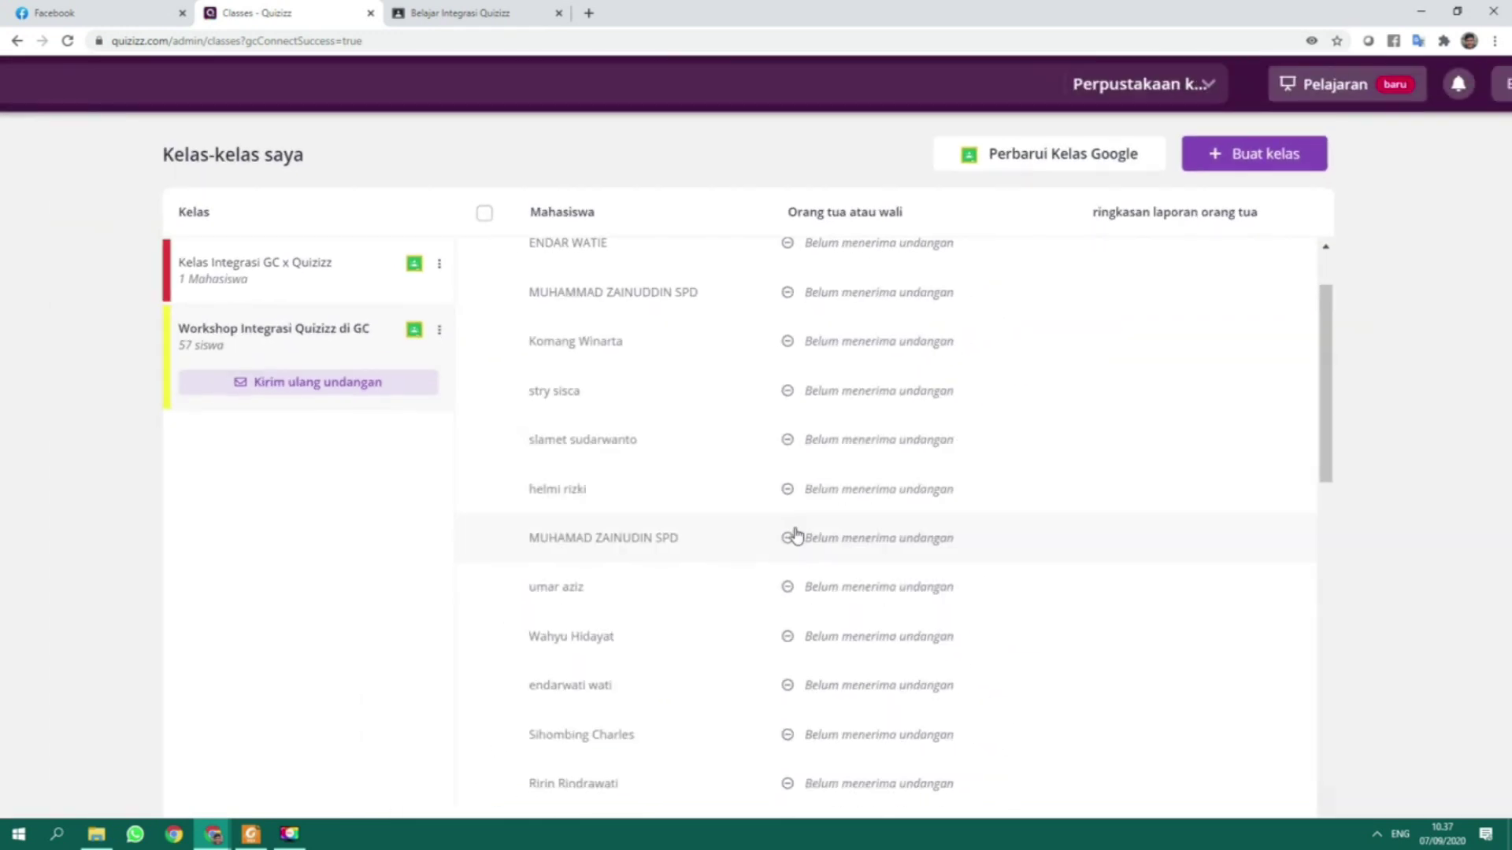
{"action": "scroll", "coordinate": [795, 535], "scroll_direction": "down", "scroll_amount": 15}
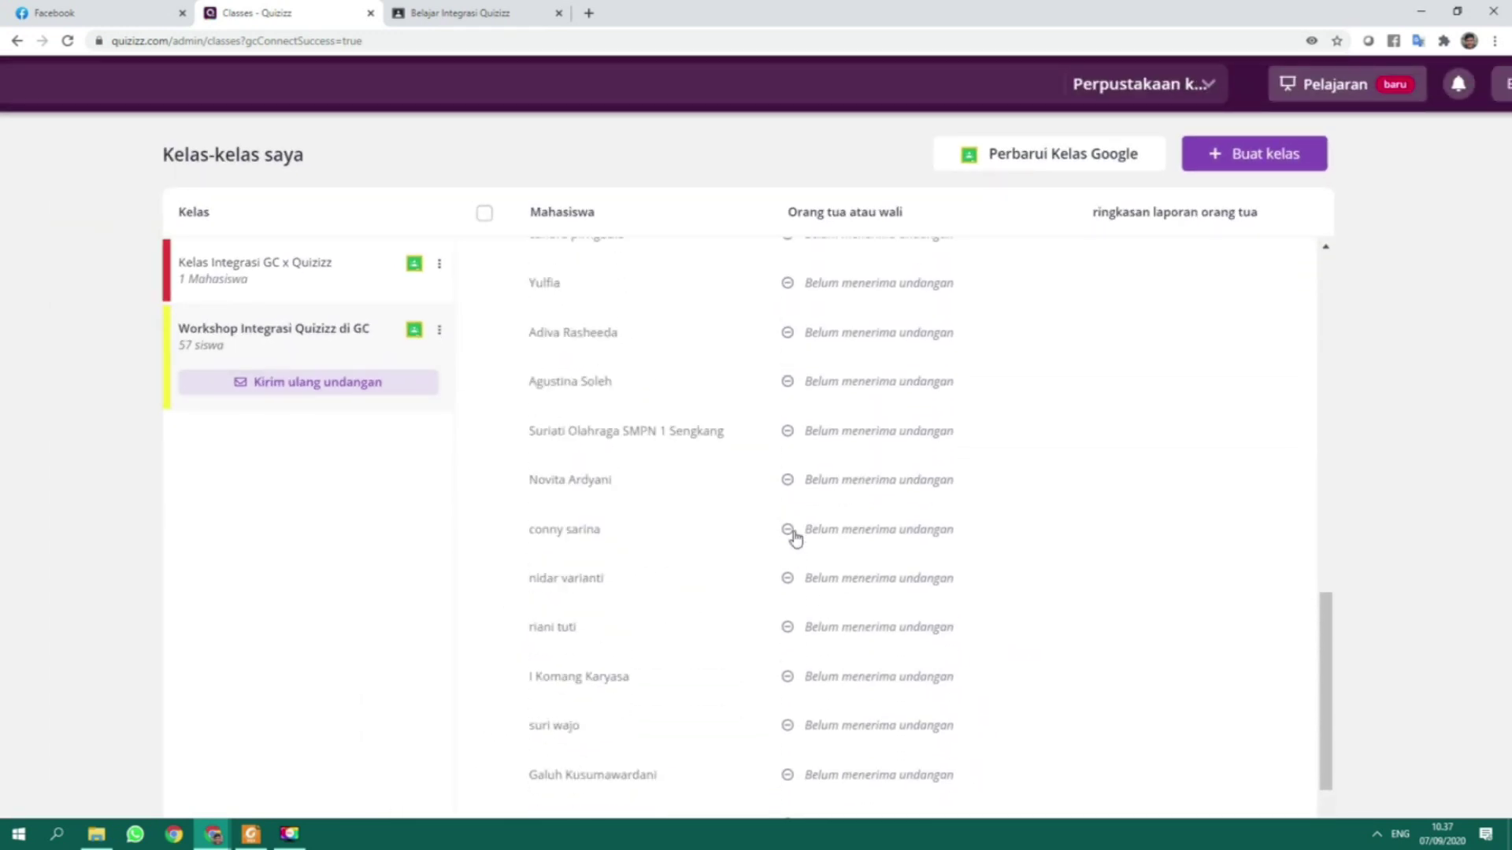
{"action": "scroll", "coordinate": [795, 538], "scroll_direction": "down", "scroll_amount": 8}
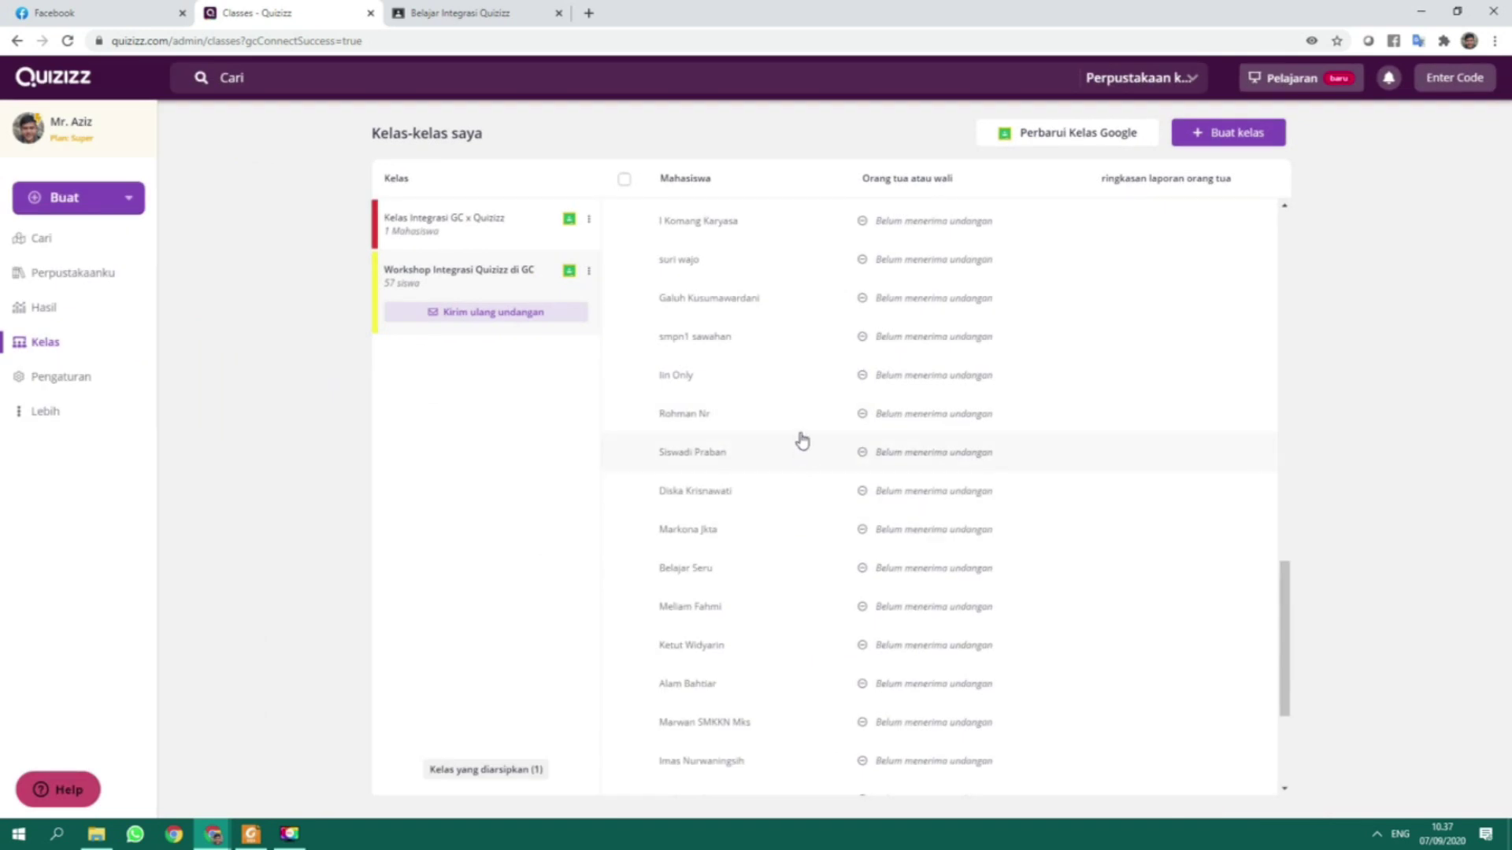
{"action": "scroll", "coordinate": [819, 378], "scroll_direction": "up", "scroll_amount": 20}
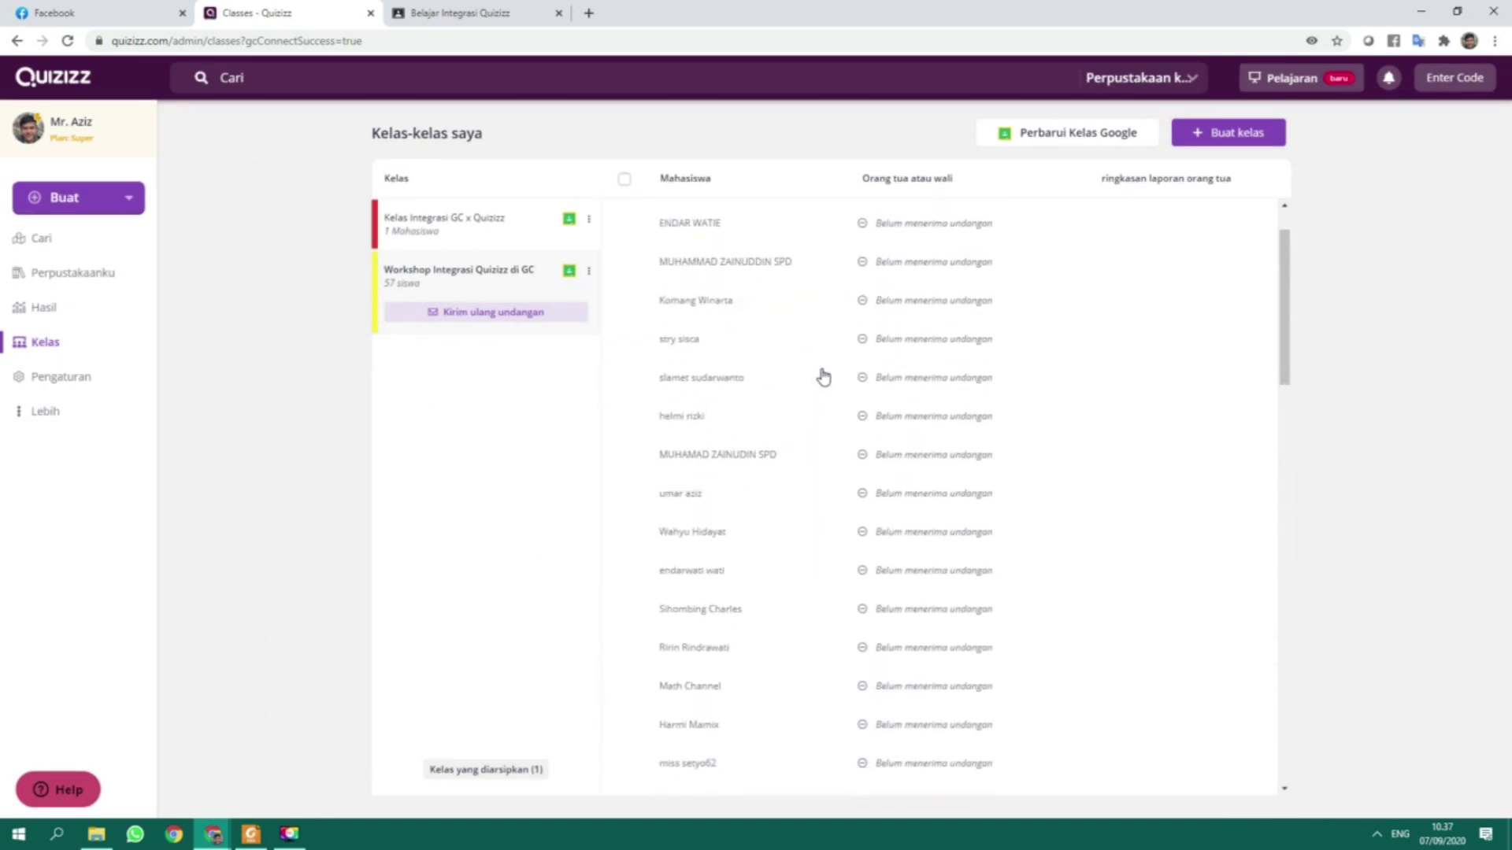
{"action": "scroll", "coordinate": [823, 378], "scroll_direction": "up", "scroll_amount": 2}
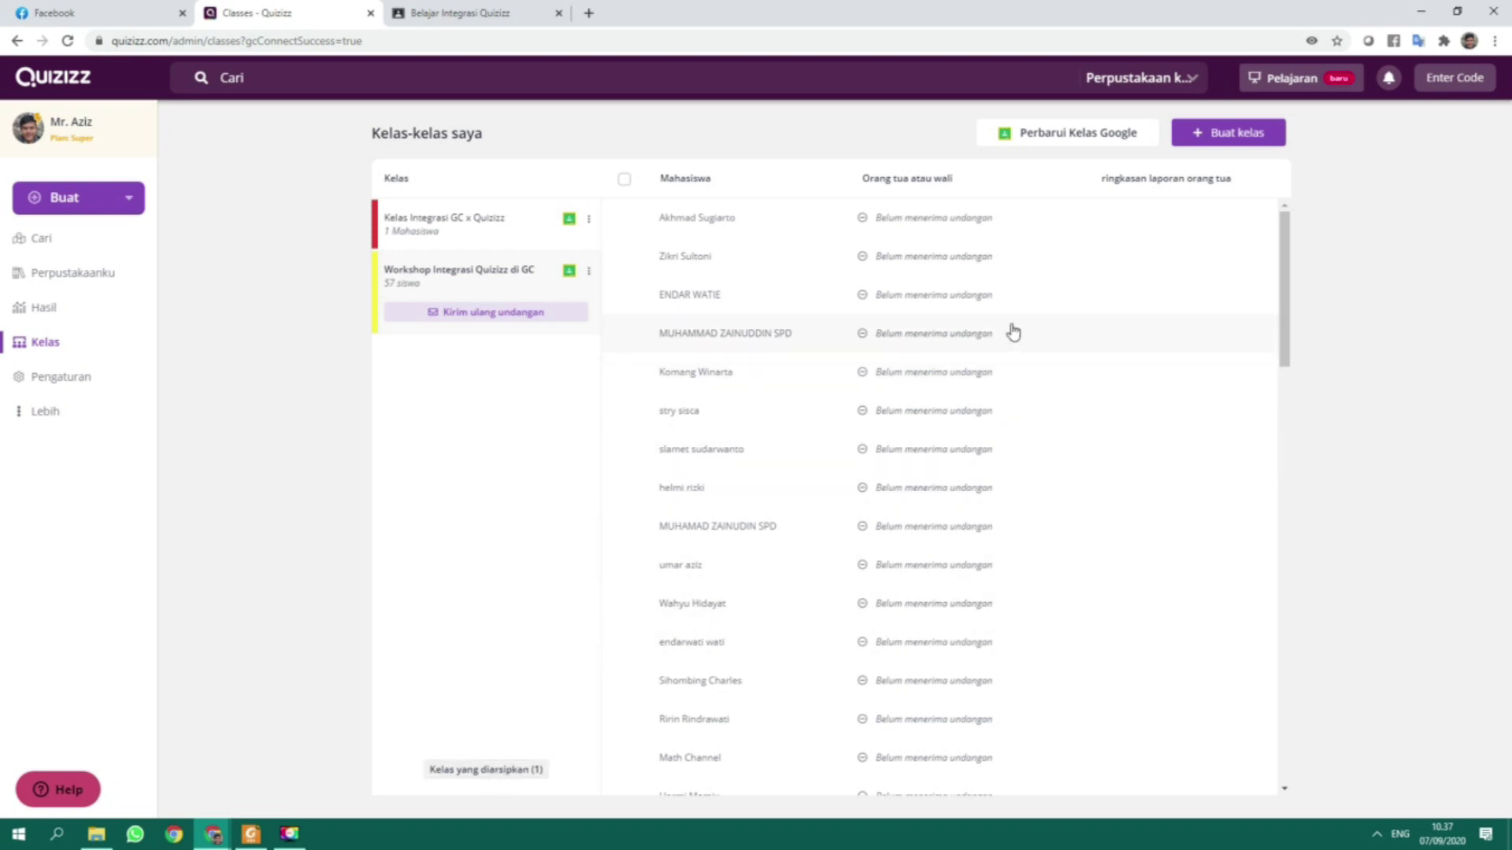
{"action": "scroll", "coordinate": [927, 373], "scroll_direction": "up", "scroll_amount": 3}
{"action": "scroll", "coordinate": [926, 373], "scroll_direction": "down", "scroll_amount": 3}
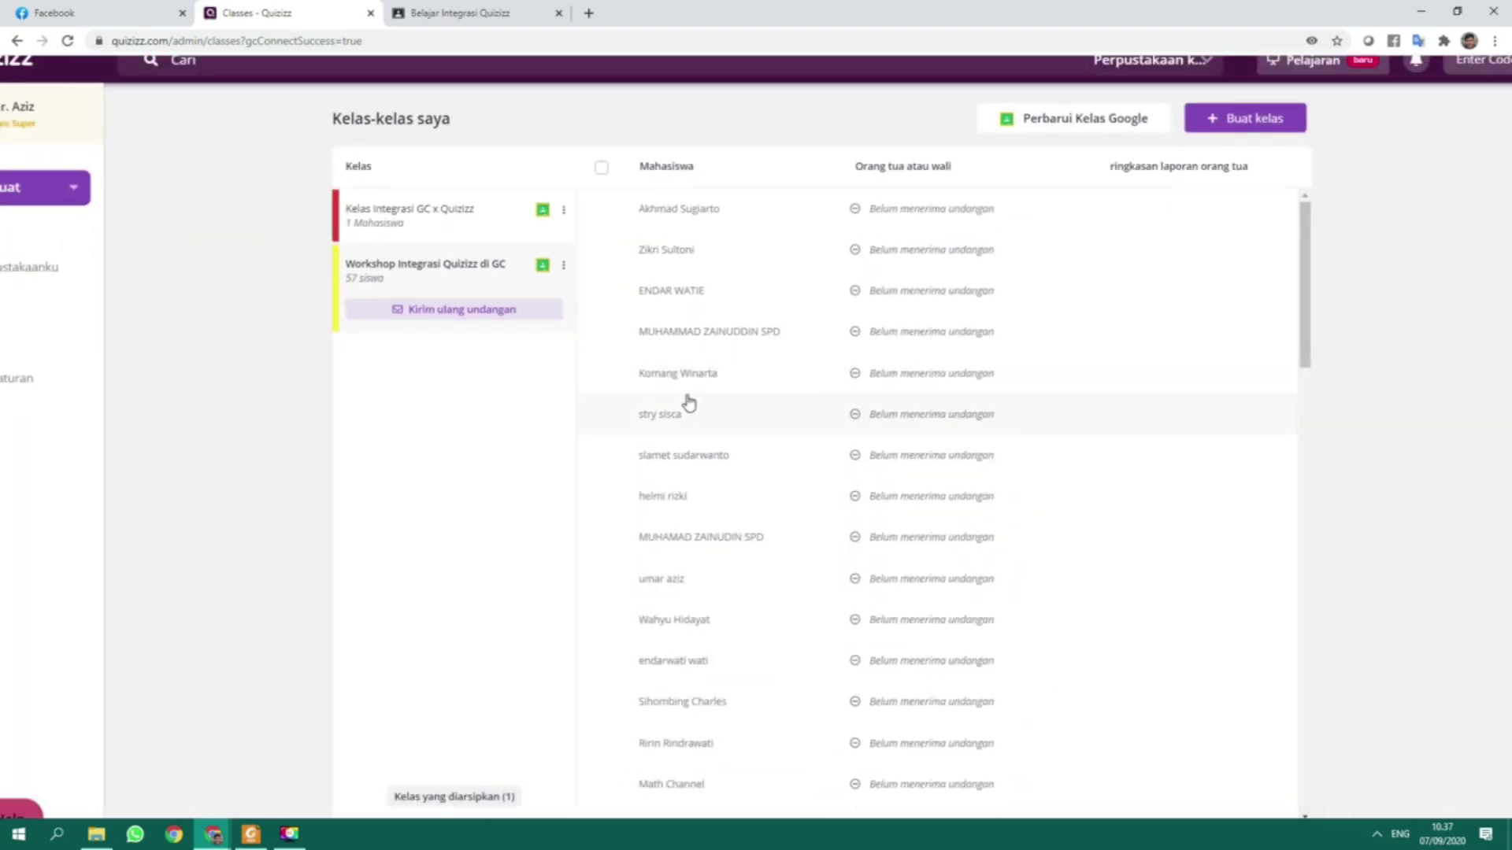
{"action": "scroll", "coordinate": [666, 447], "scroll_direction": "down", "scroll_amount": 2}
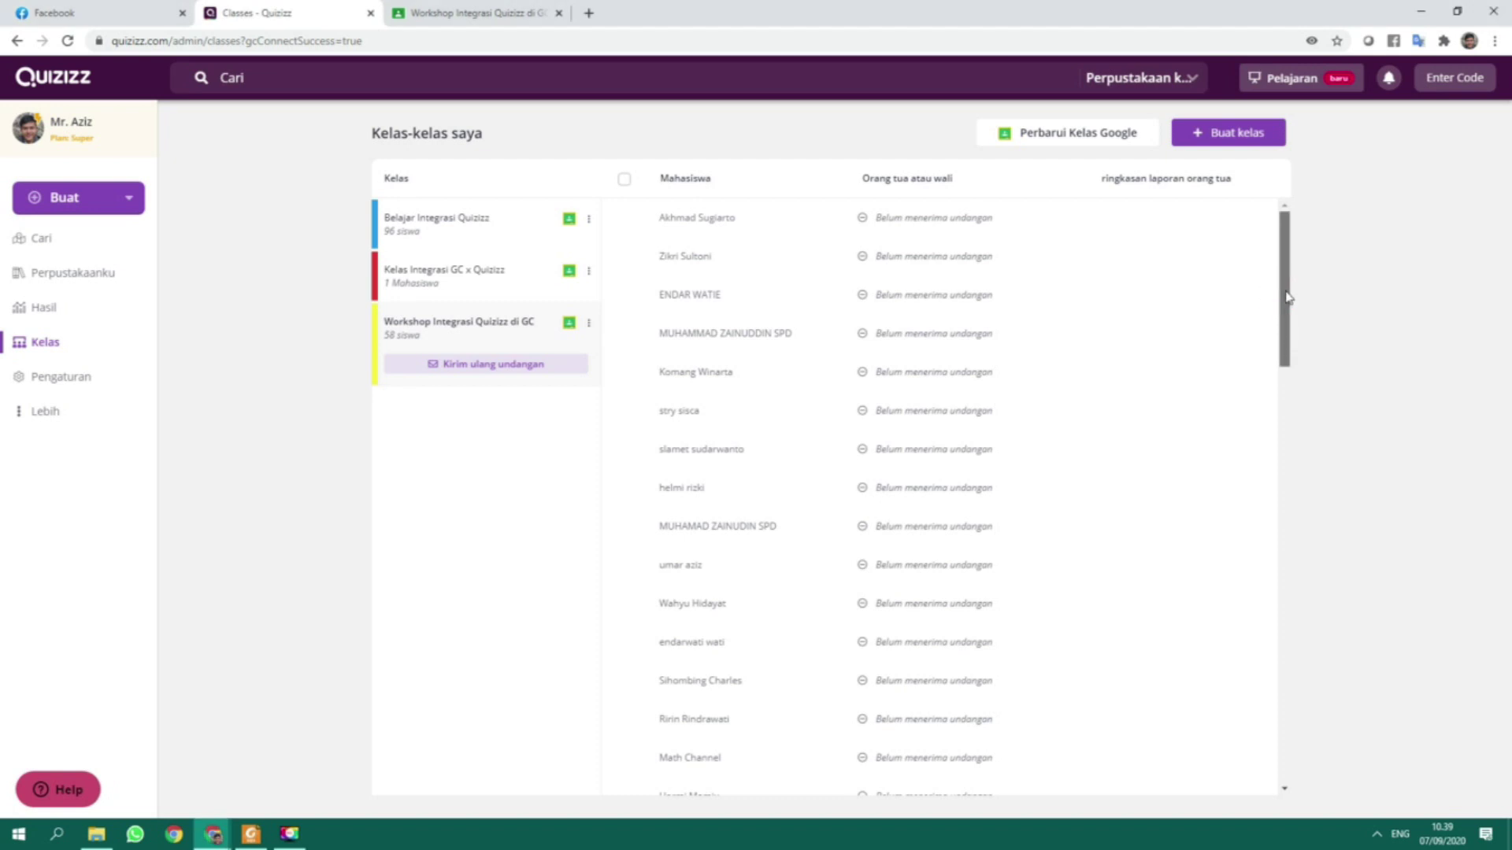
{"action": "left_click_drag", "start_coordinate": [1283, 301], "coordinate": [1279, 229]}
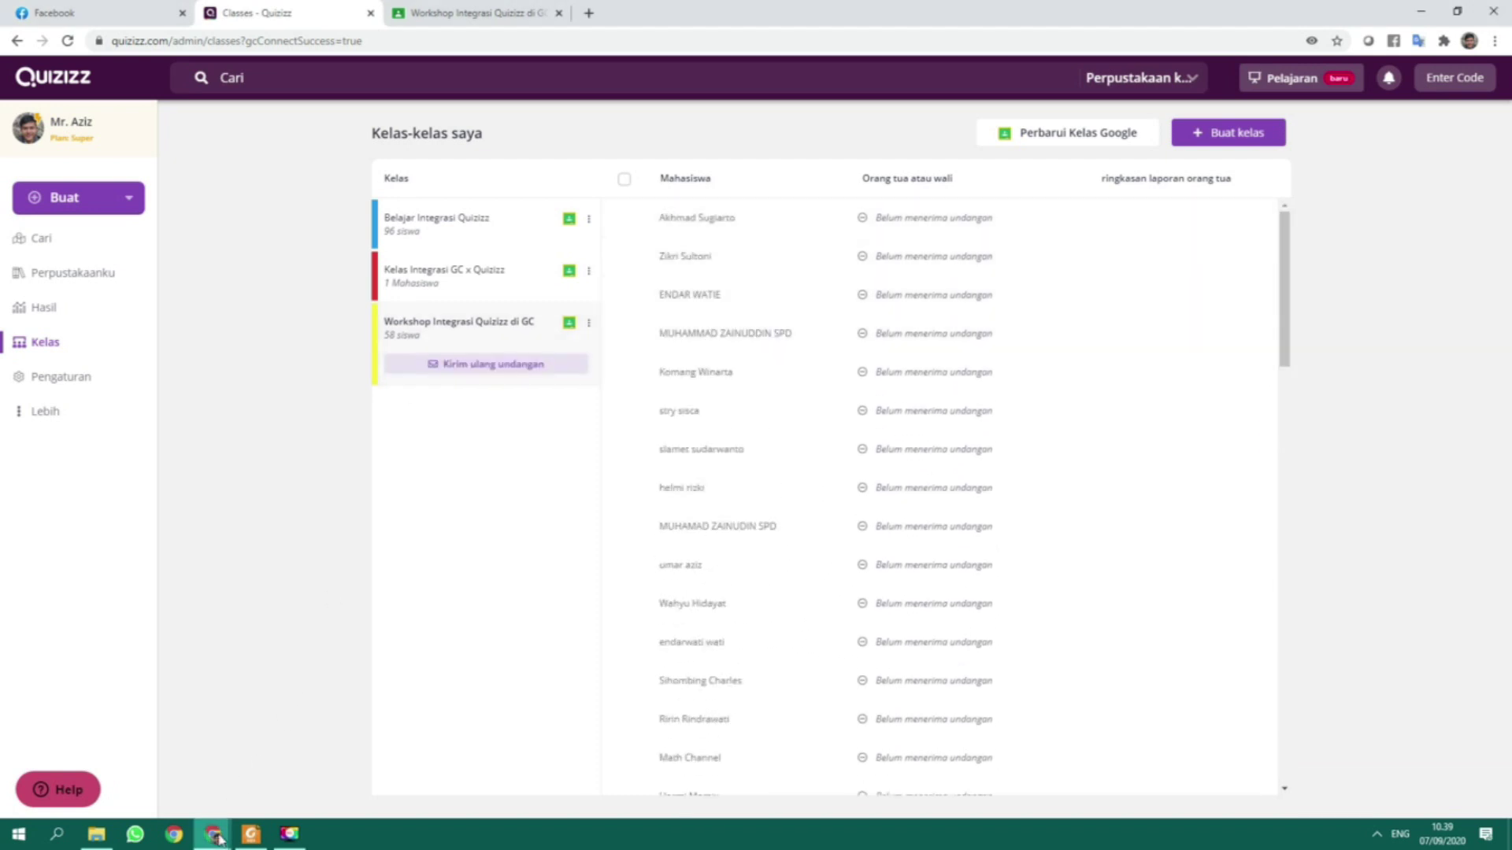
- Switch to the student's browser window and view its Quizizz home page and the Workshop Integrasi Quizizz di GC stream
{"action": "mouse_move", "coordinate": [218, 838]}
{"action": "left_click", "coordinate": [266, 775]}
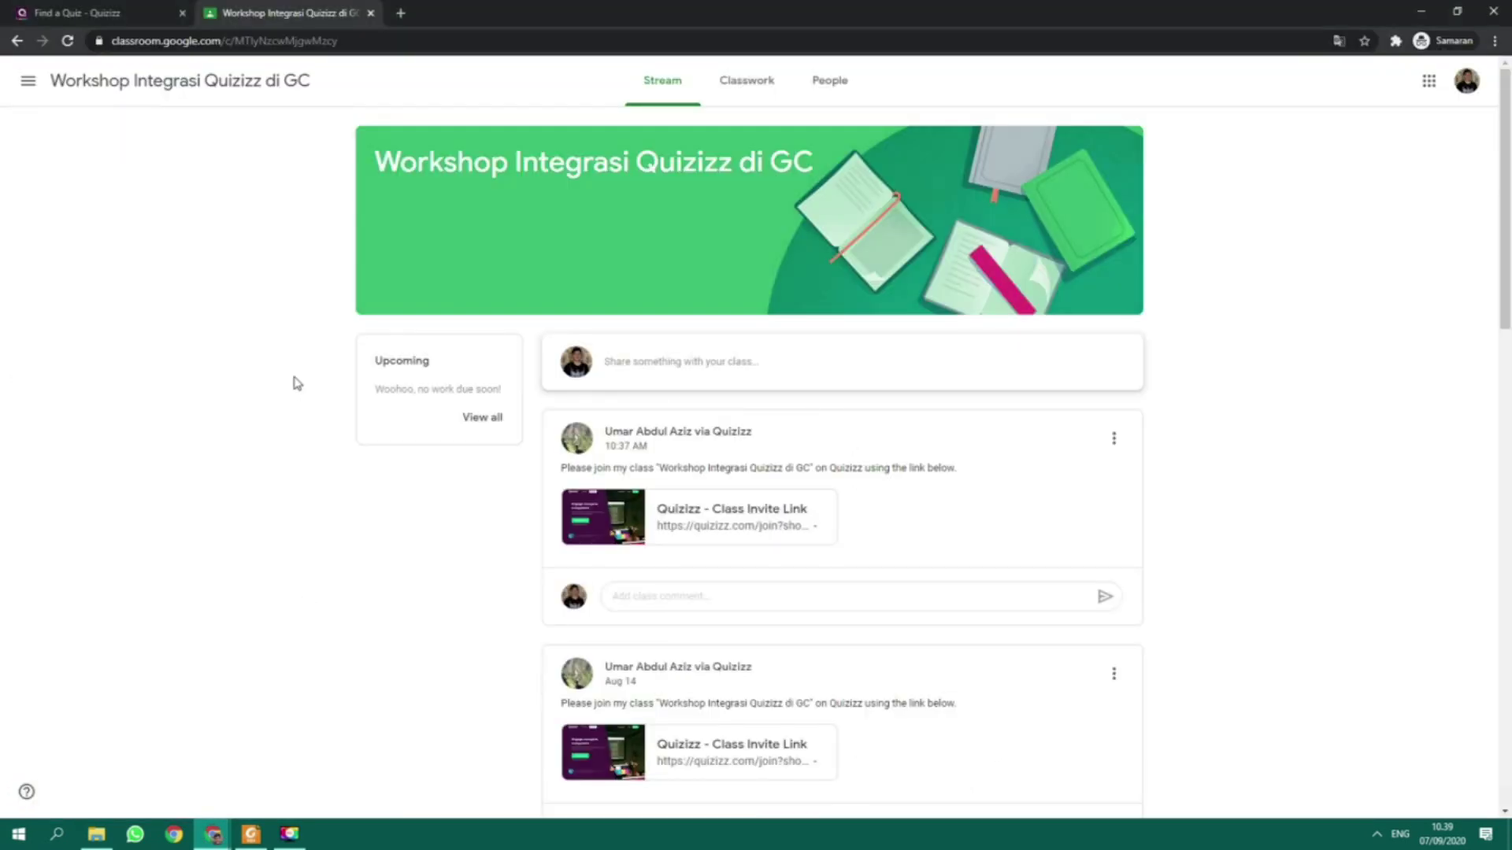
{"action": "left_click", "coordinate": [102, 12]}
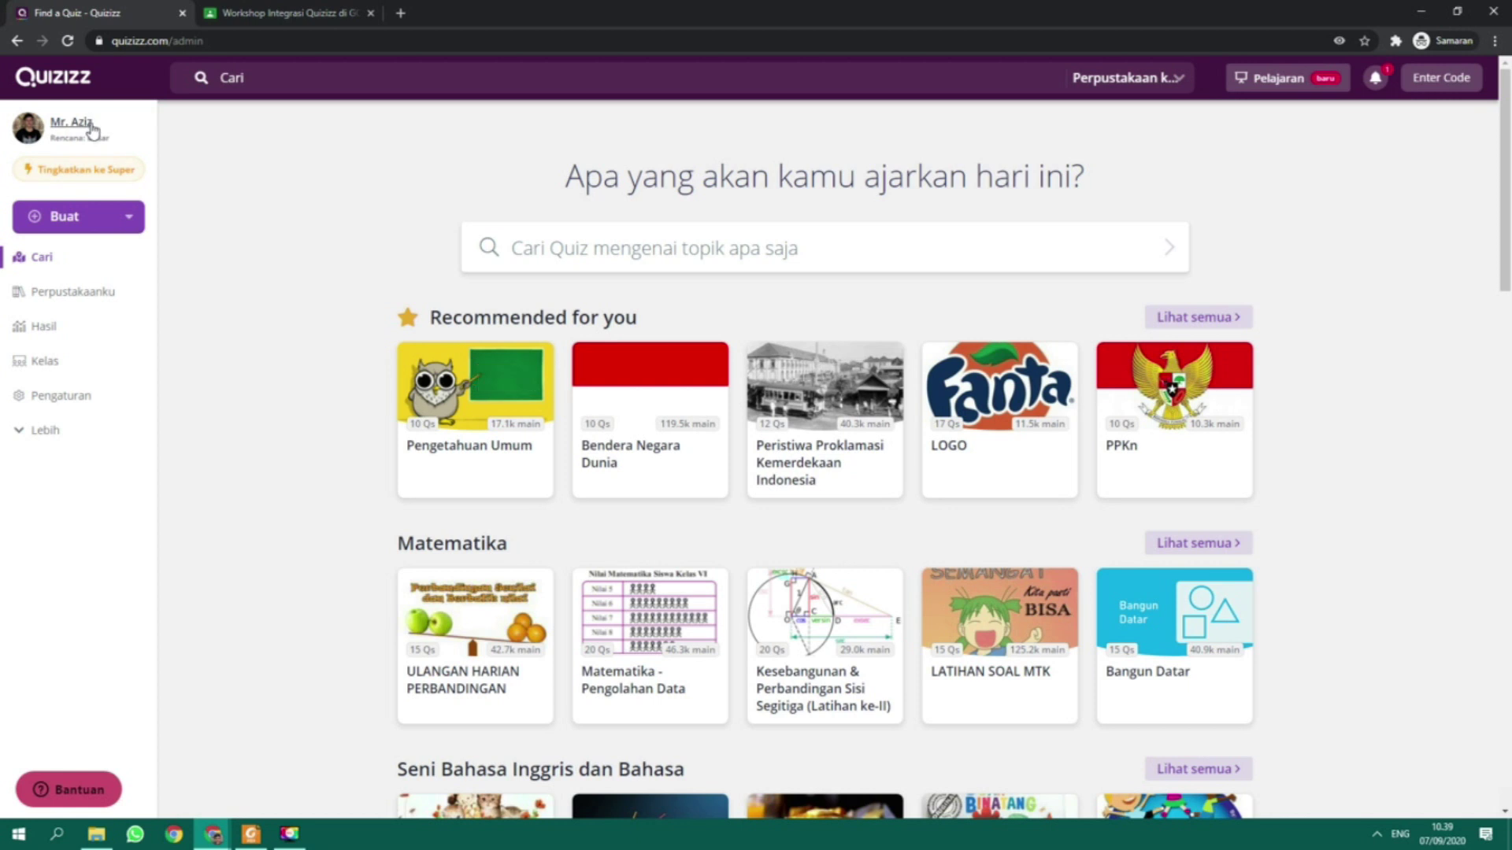
{"action": "left_click", "coordinate": [267, 8]}
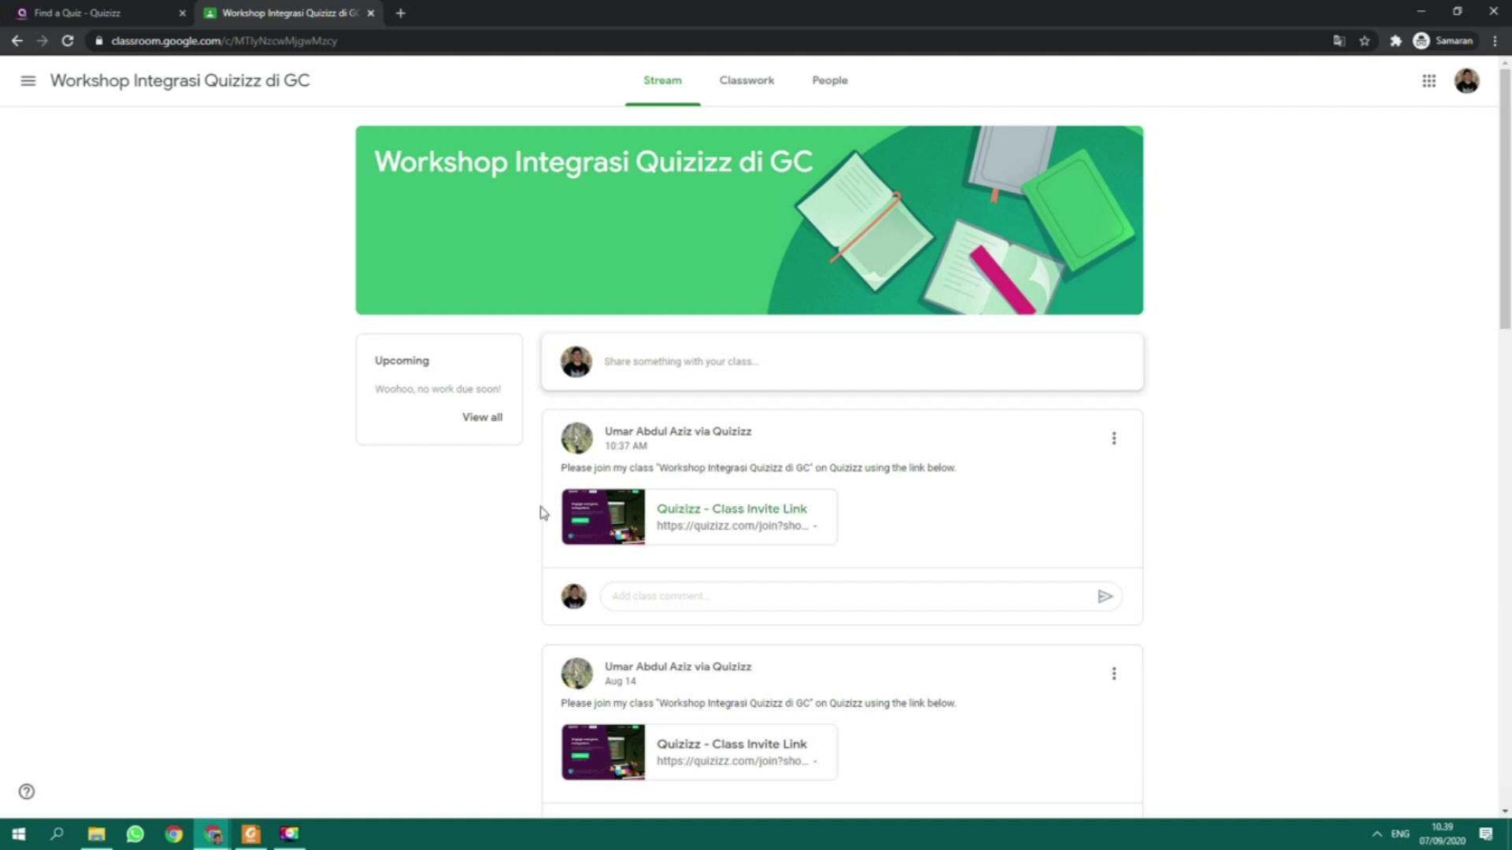
- Open the newest Quizizz class invite link in the stream, reread the announcement above it, and return to the opened invitation
{"action": "left_click", "coordinate": [714, 509]}
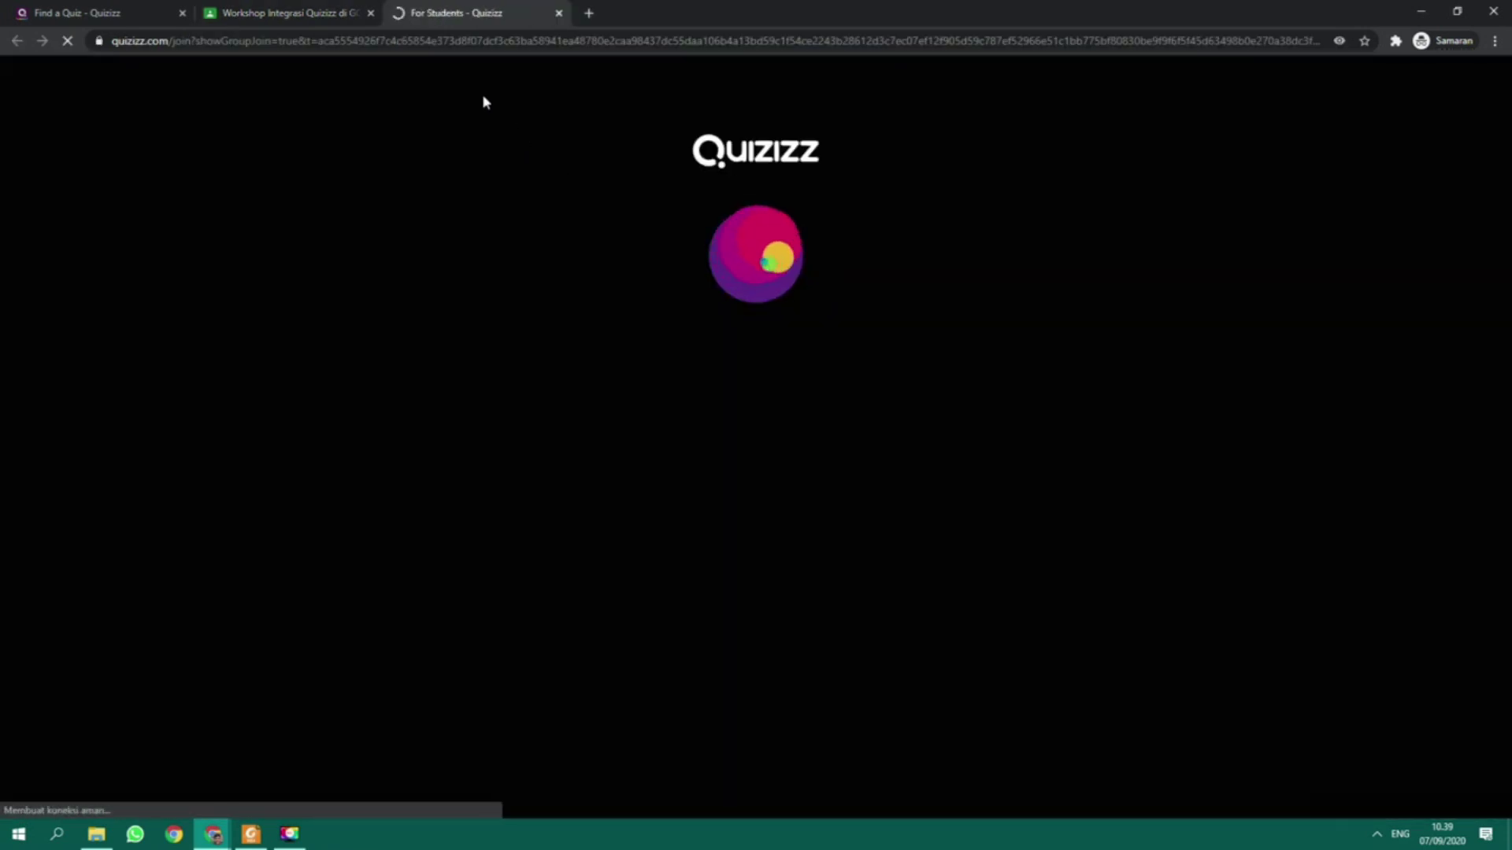
{"action": "left_click", "coordinate": [307, 10]}
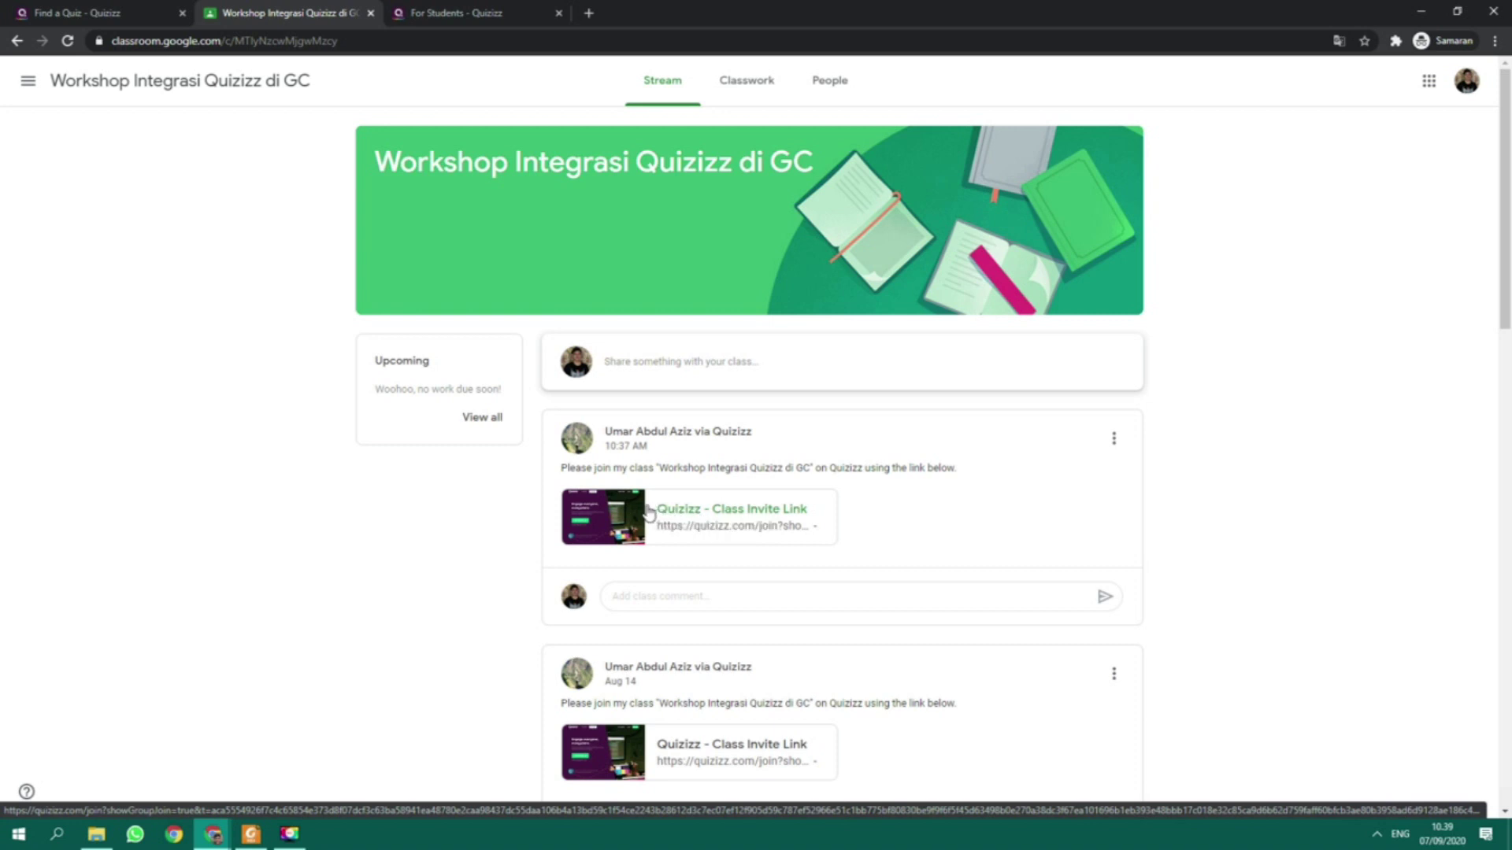
{"action": "left_click_drag", "start_coordinate": [560, 468], "coordinate": [941, 471]}
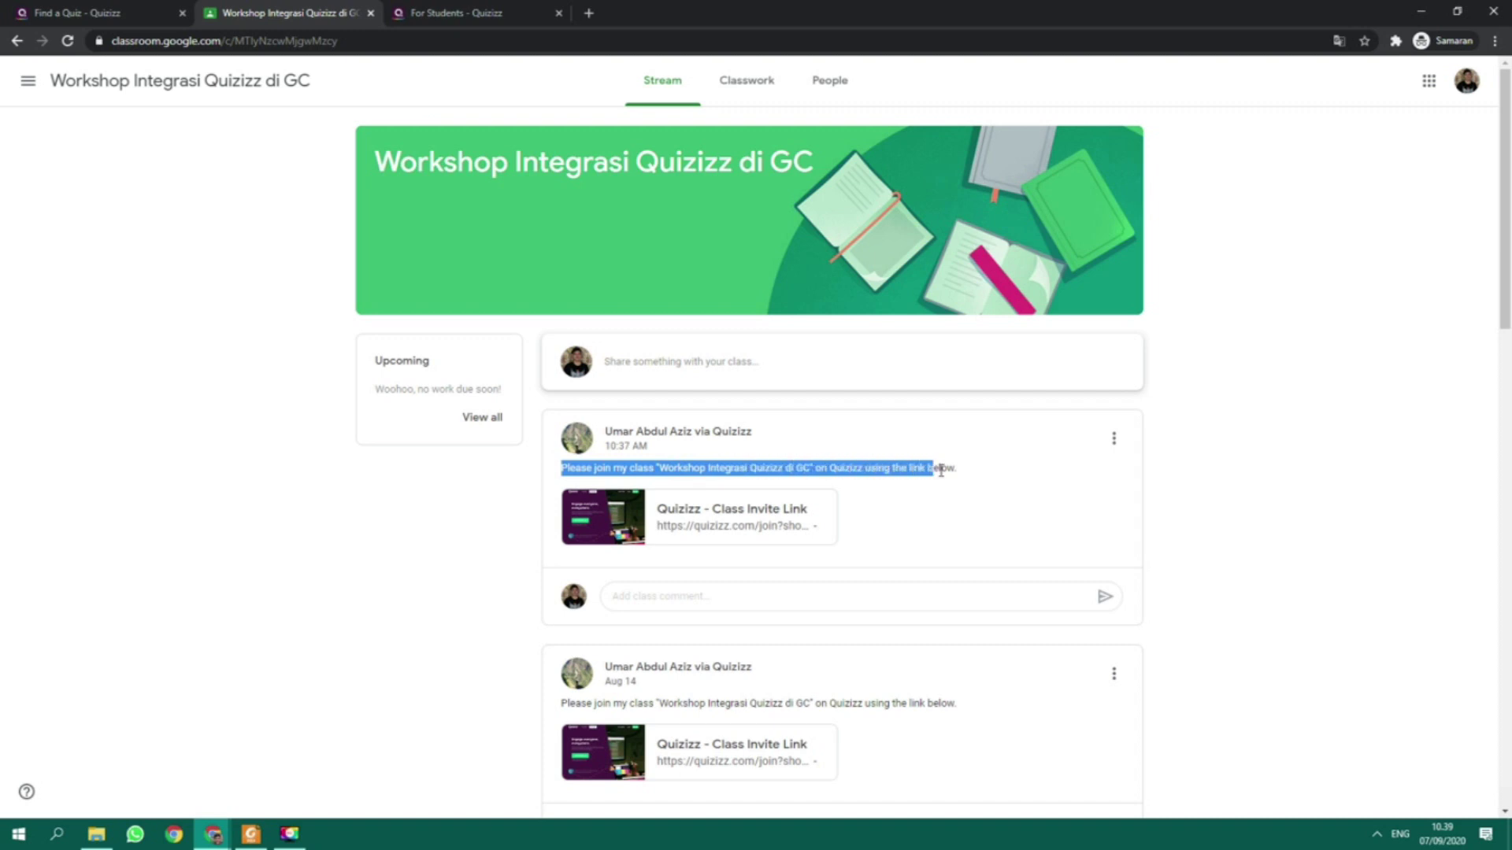
{"action": "left_click", "coordinate": [719, 476]}
{"action": "left_click_drag", "start_coordinate": [658, 468], "coordinate": [959, 483]}
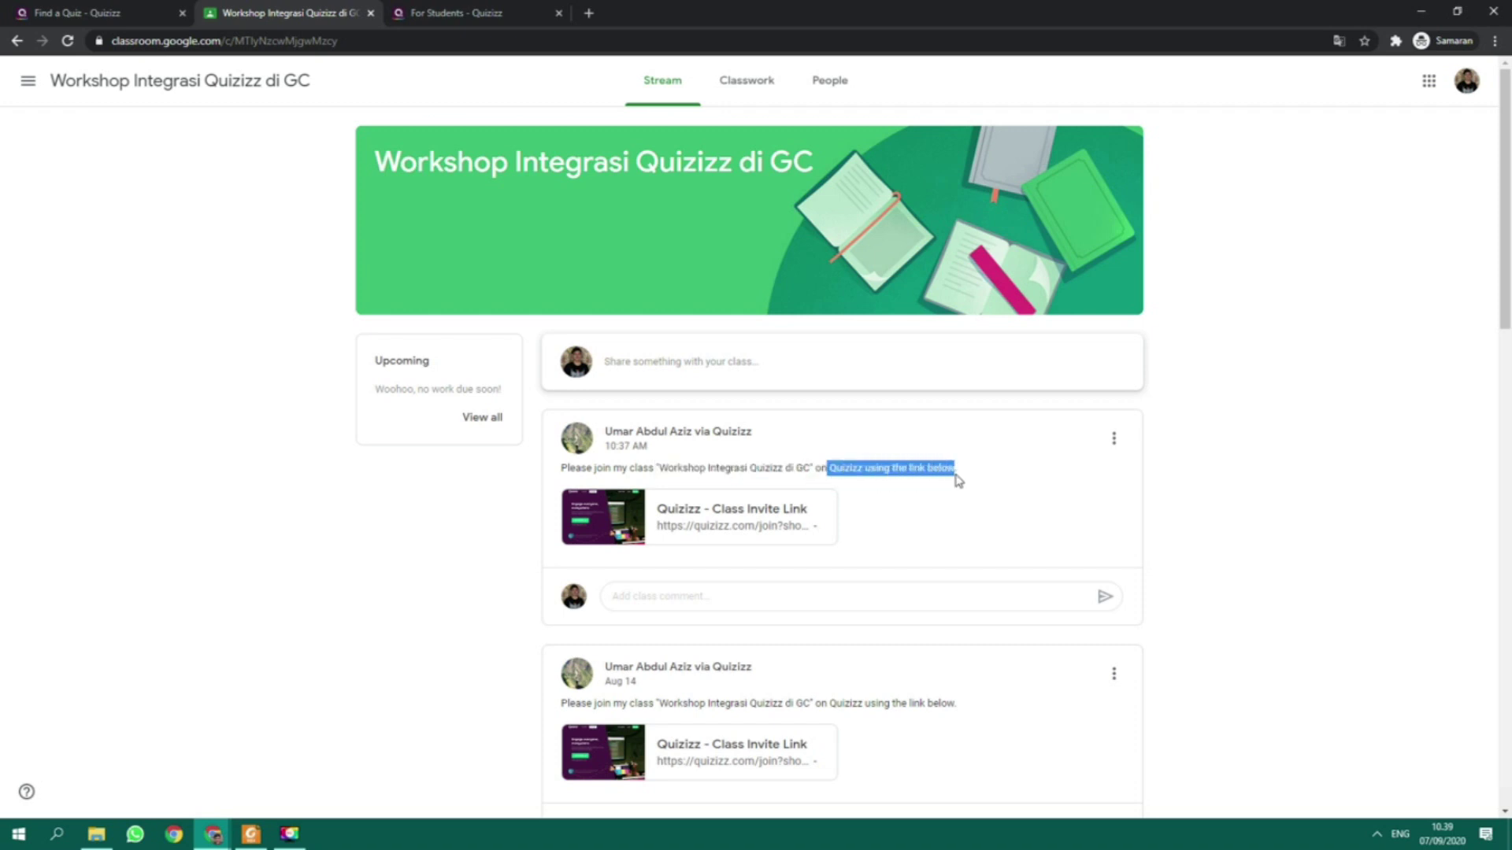
{"action": "left_click", "coordinate": [509, 11]}
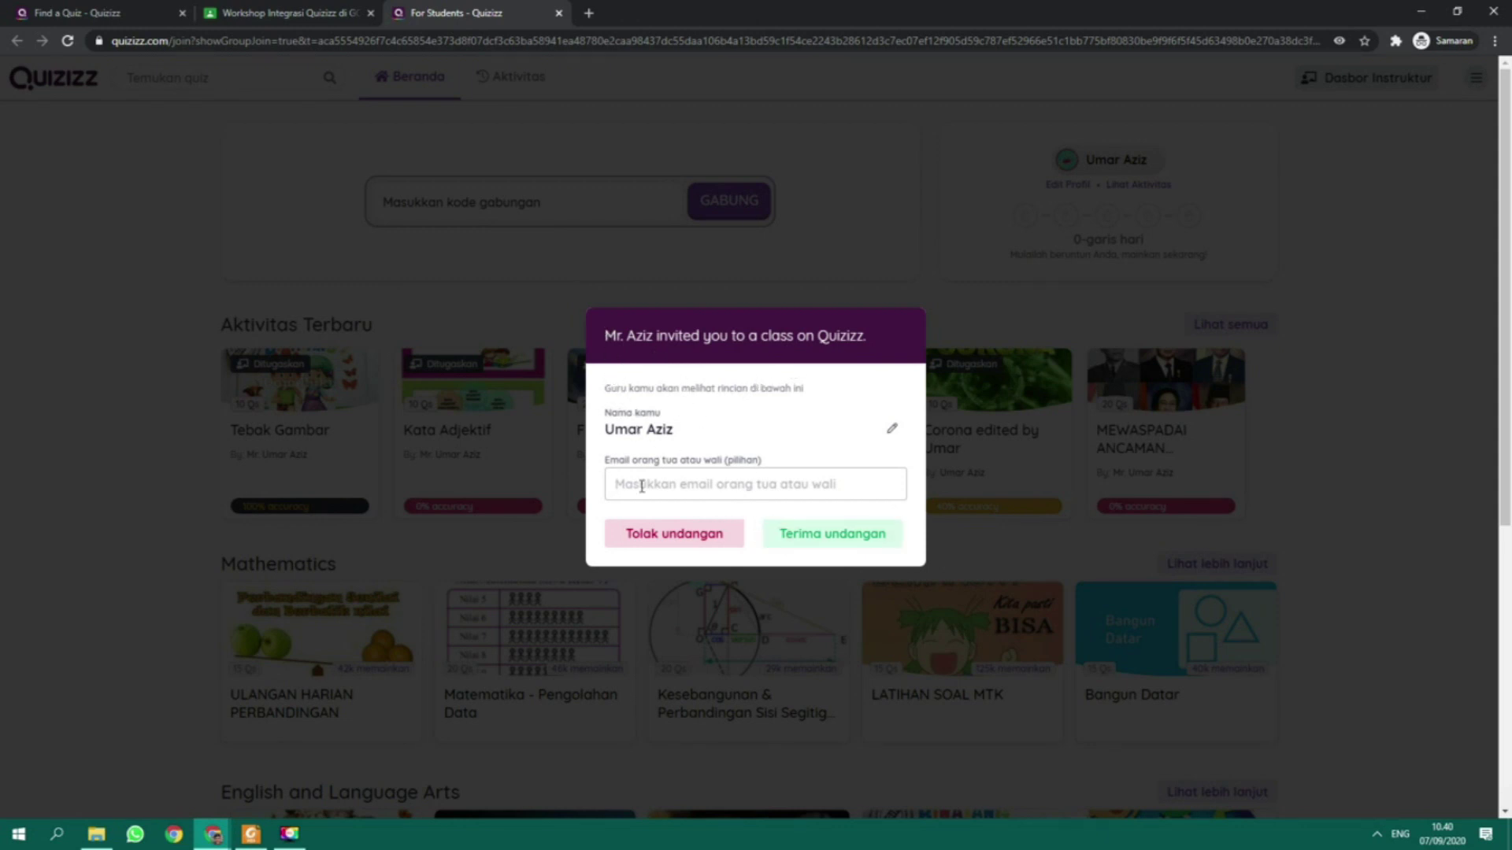
- Accept the Quizizz class invitation without a guardian email, read the joined-class message, and dismiss it
{"action": "left_click", "coordinate": [812, 487]}
{"action": "left_click", "coordinate": [790, 531]}
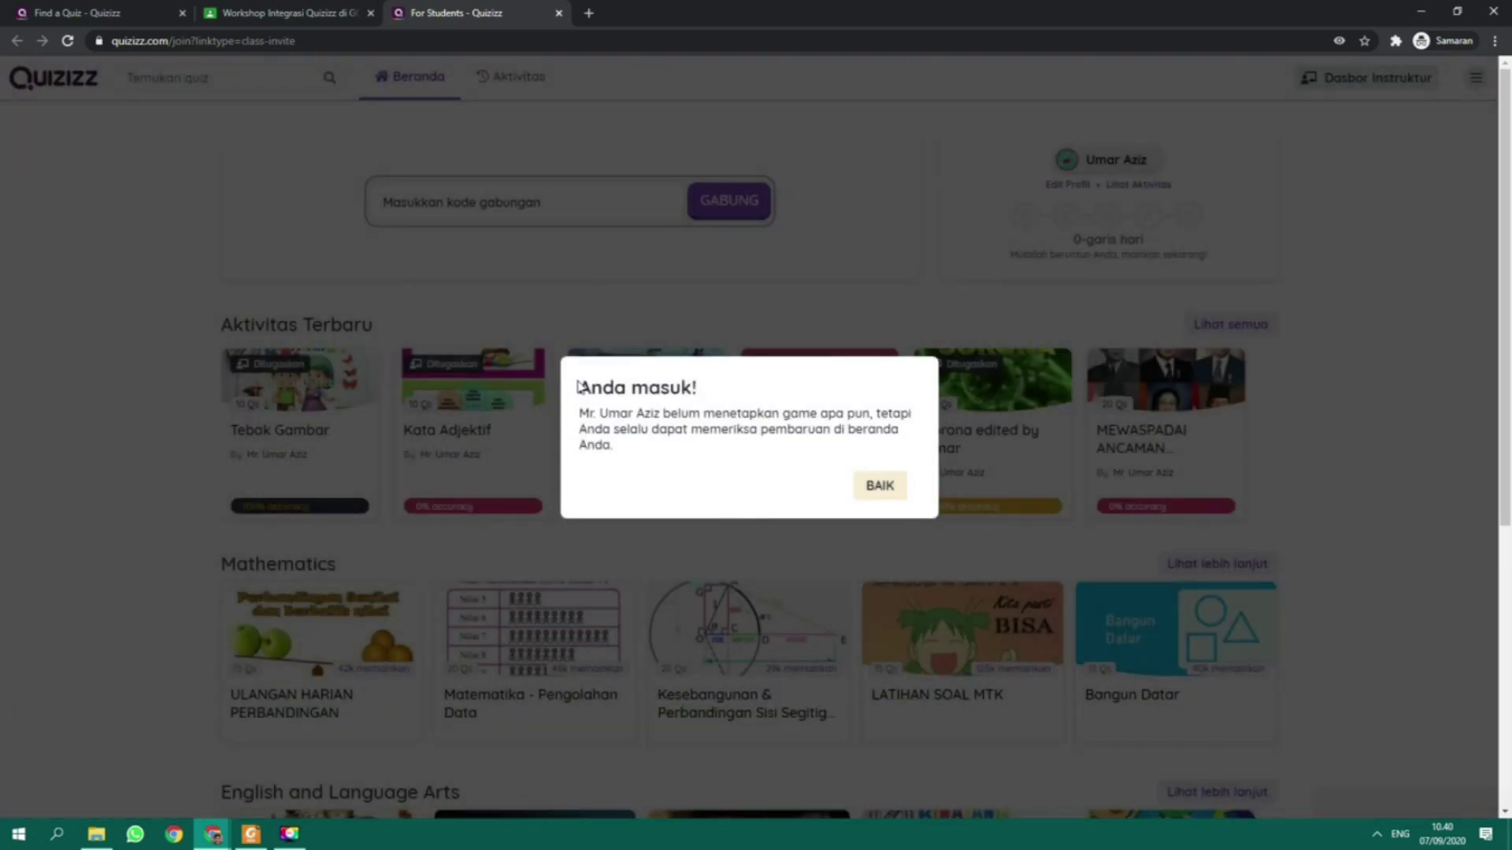
{"action": "left_click_drag", "start_coordinate": [579, 386], "coordinate": [639, 457]}
{"action": "left_click", "coordinate": [580, 405]}
{"action": "left_click_drag", "start_coordinate": [578, 386], "coordinate": [709, 398]}
{"action": "left_click", "coordinate": [690, 456]}
{"action": "left_click", "coordinate": [881, 486]}
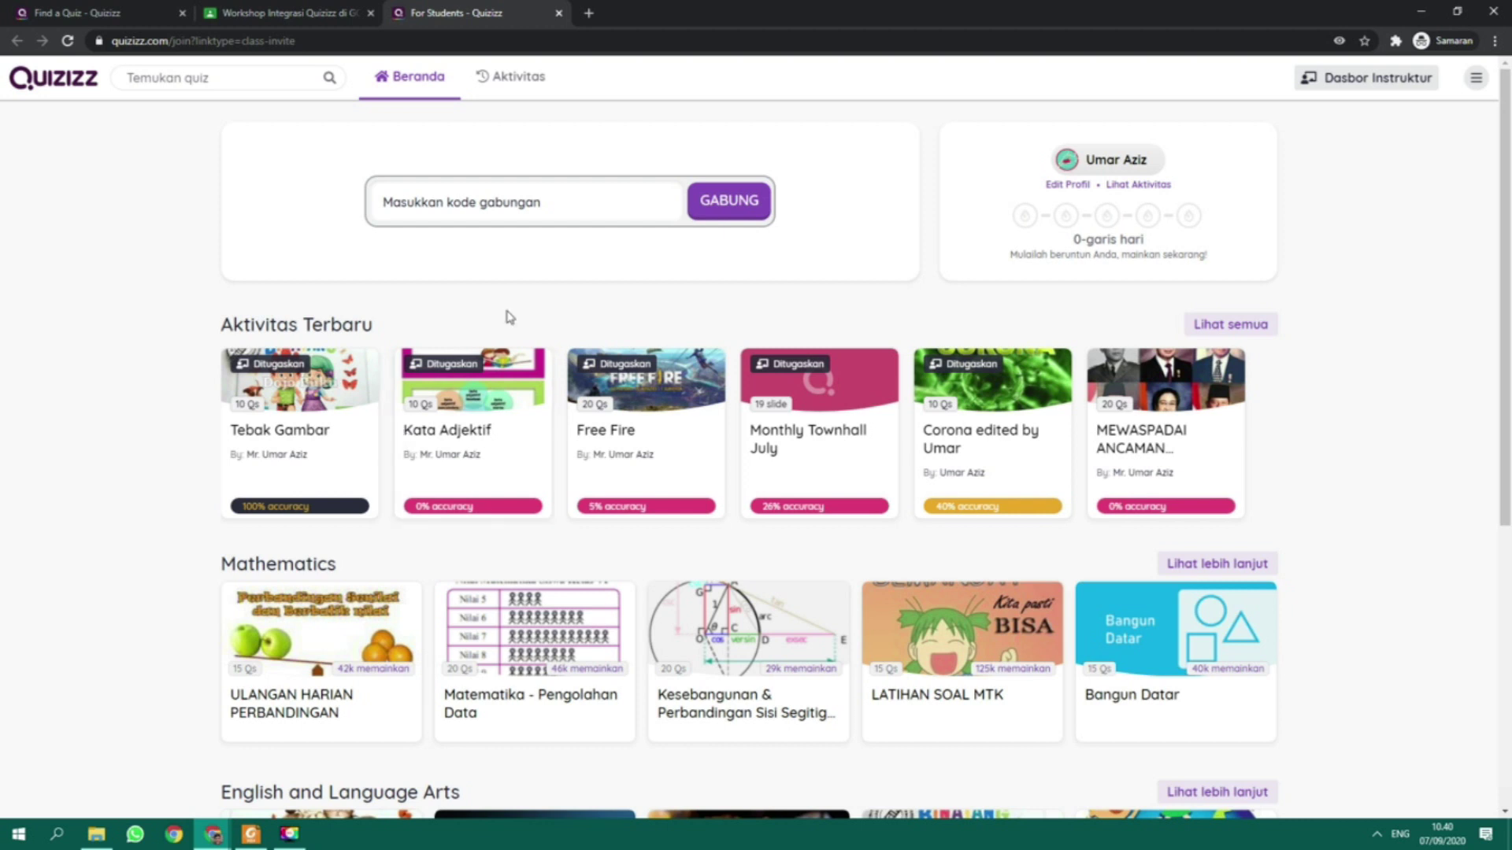
- Check which Google account the student uses in Google Classroom and return to the student's Quizizz home page
{"action": "left_click", "coordinate": [315, 13]}
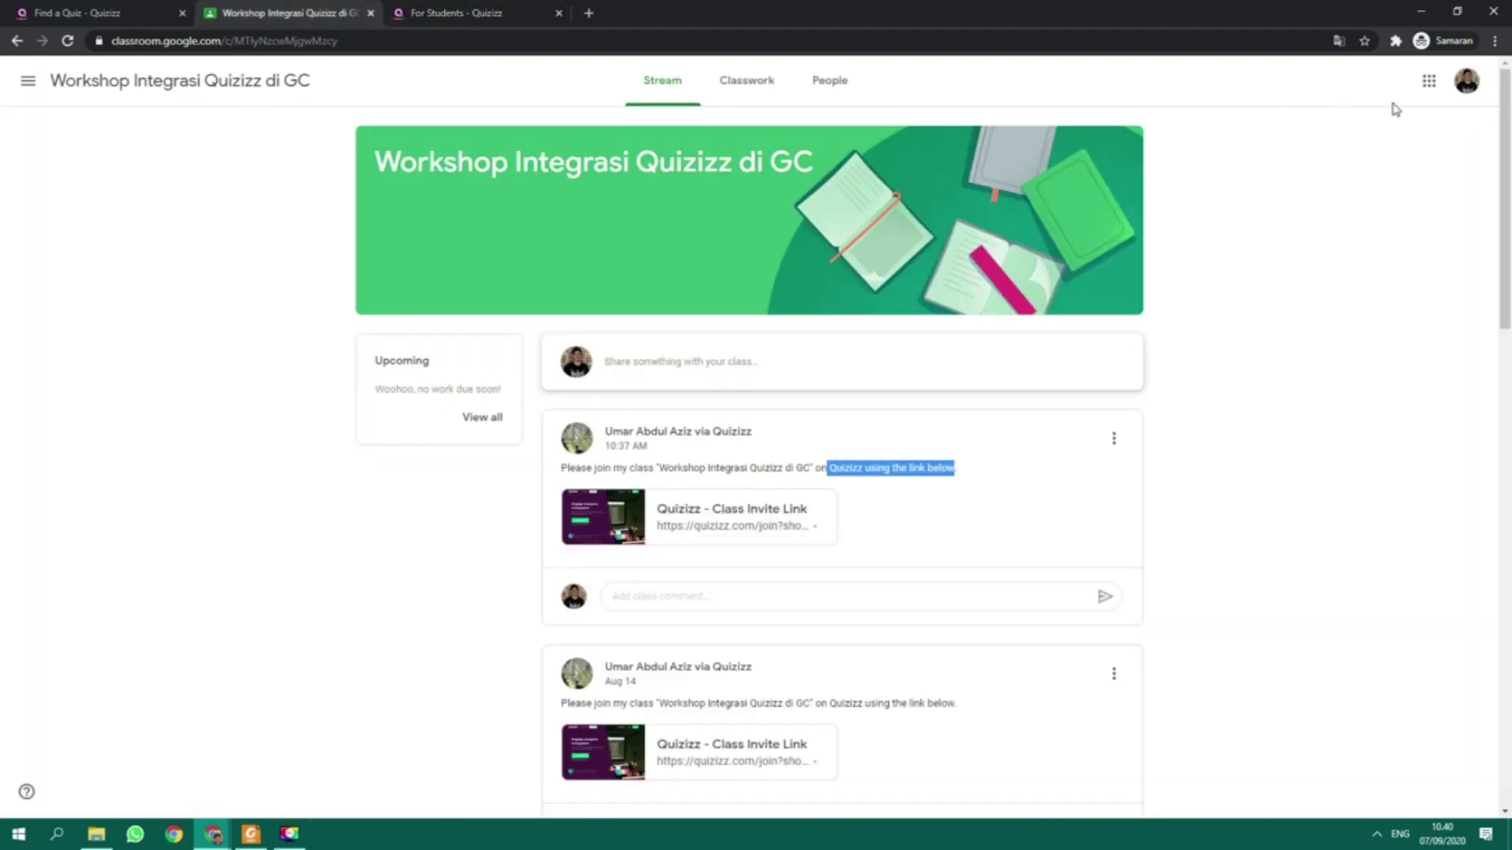
{"action": "left_click", "coordinate": [1467, 80]}
{"action": "left_click", "coordinate": [1187, 115]}
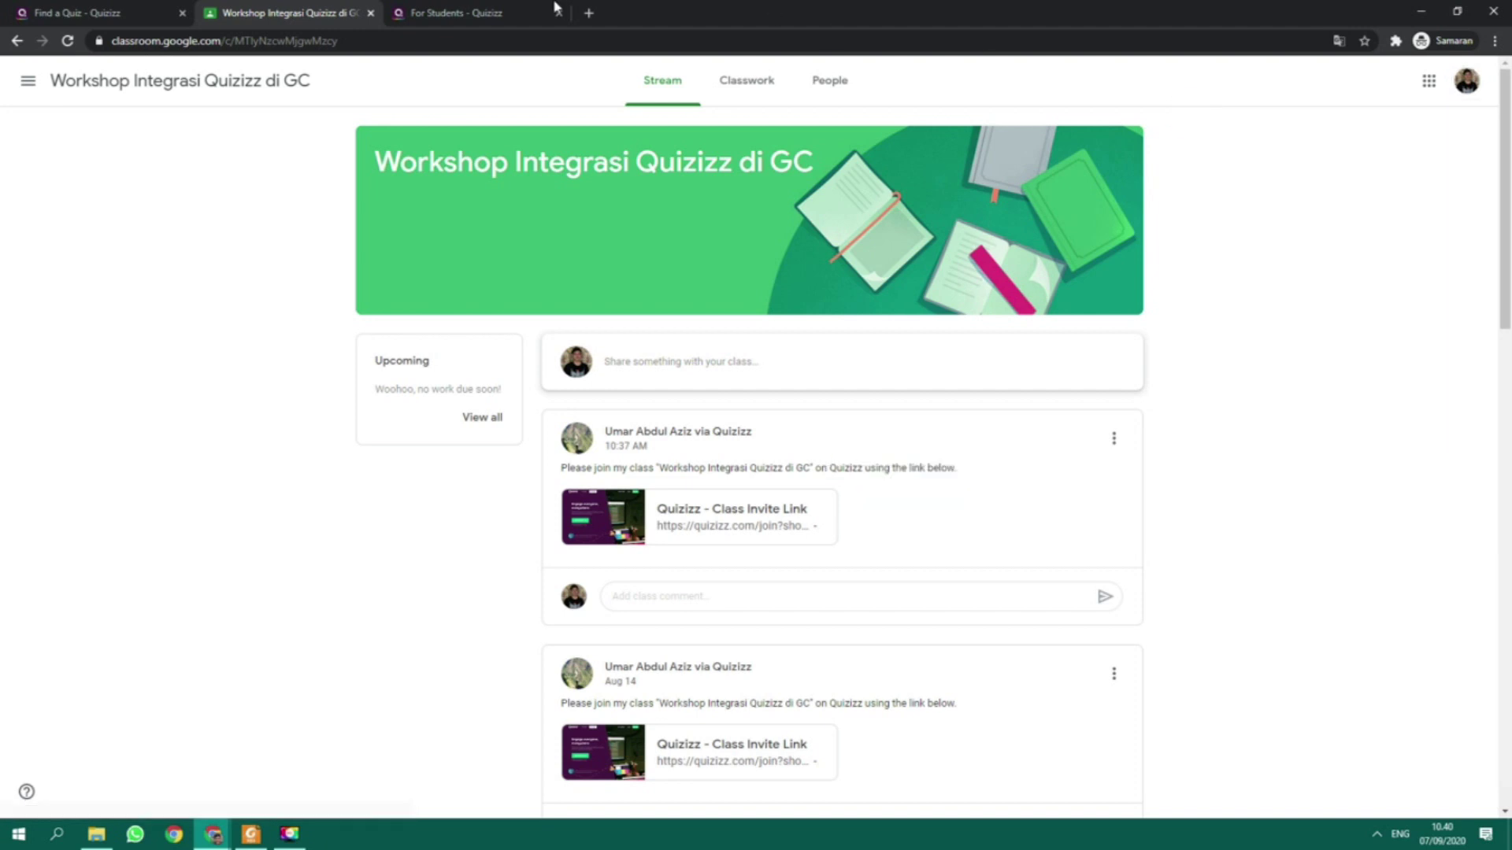
{"action": "left_click", "coordinate": [465, 13]}
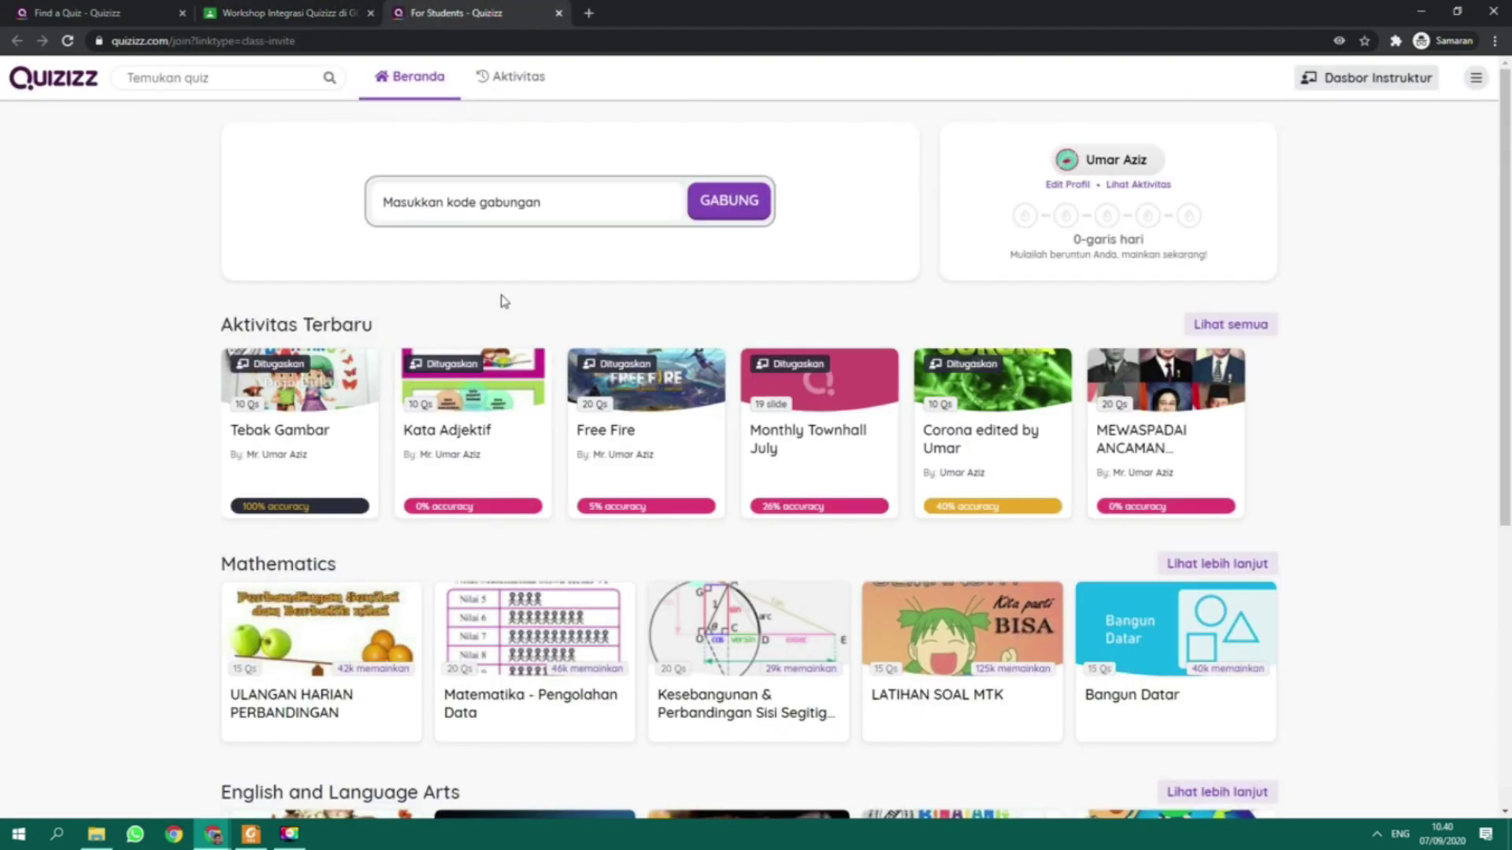
- Switch to the teacher's browser window and check which Google account is active in the Workshop Integrasi Quizizz di GC class
{"action": "left_click", "coordinate": [213, 833]}
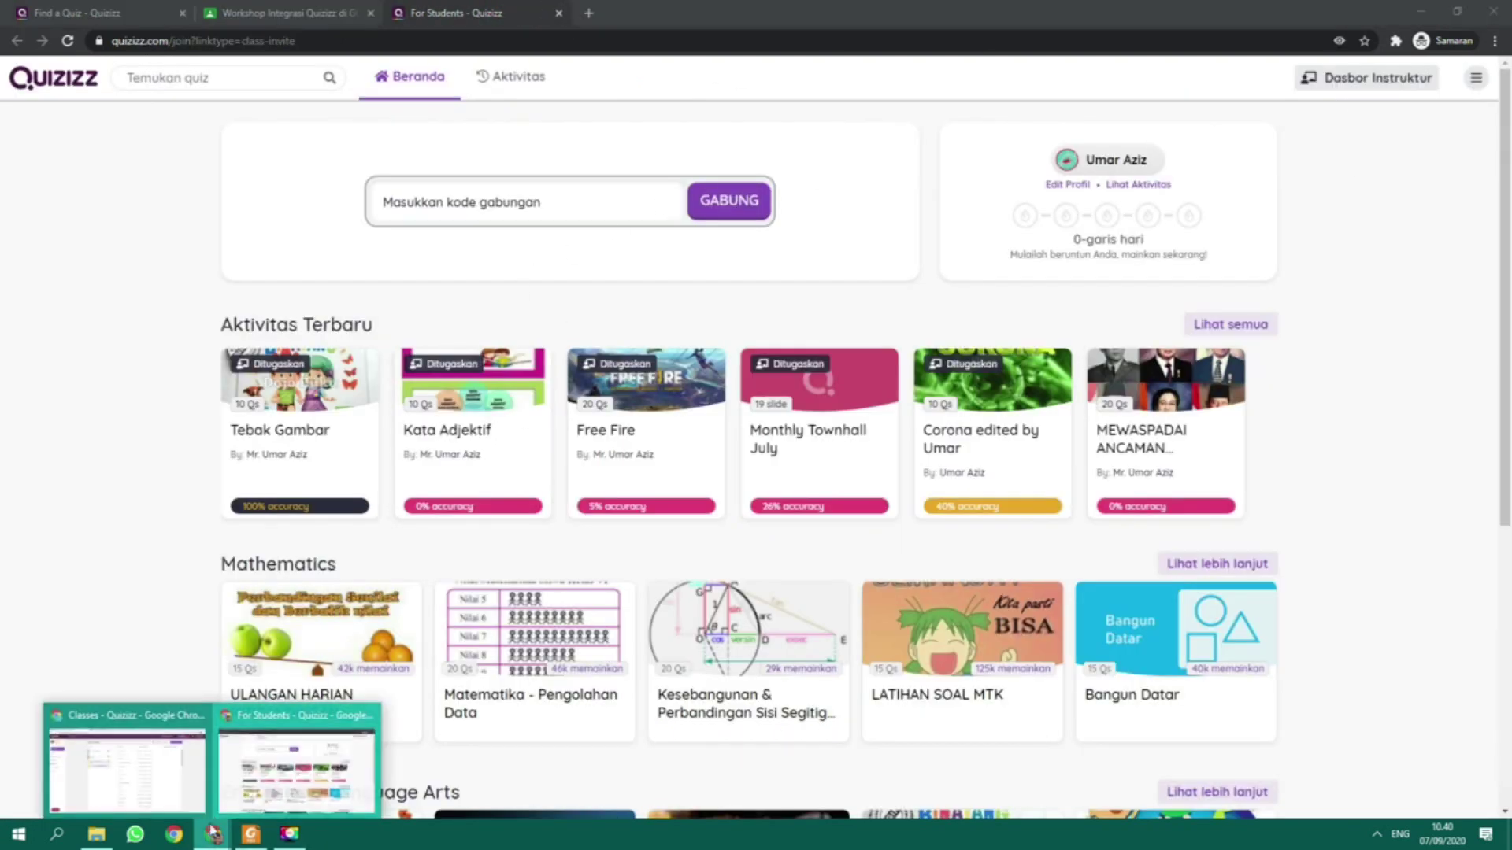
{"action": "left_click", "coordinate": [171, 775]}
{"action": "left_click", "coordinate": [457, 13]}
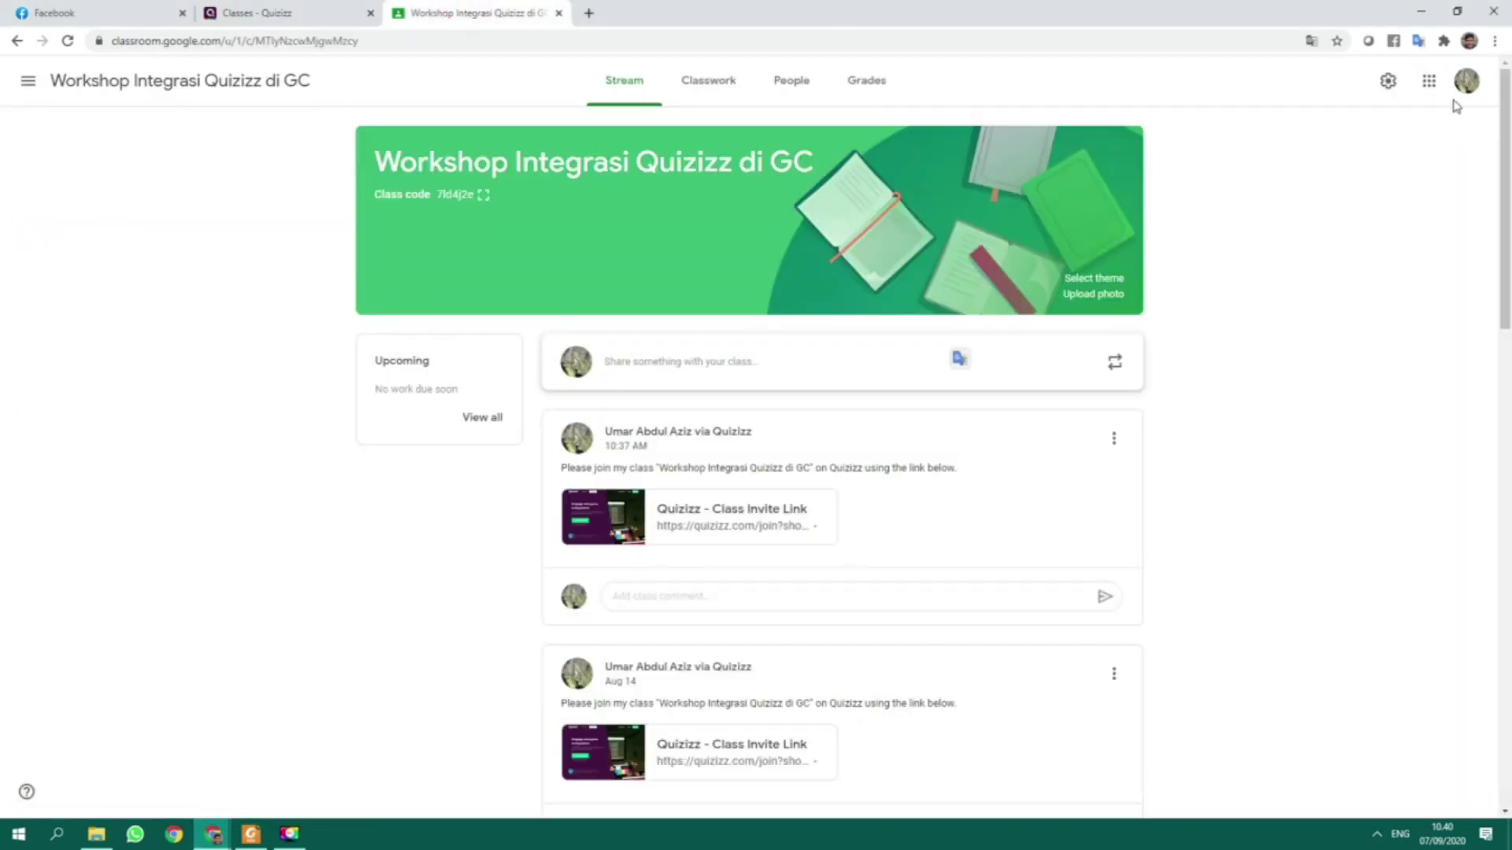
{"action": "left_click", "coordinate": [1466, 80]}
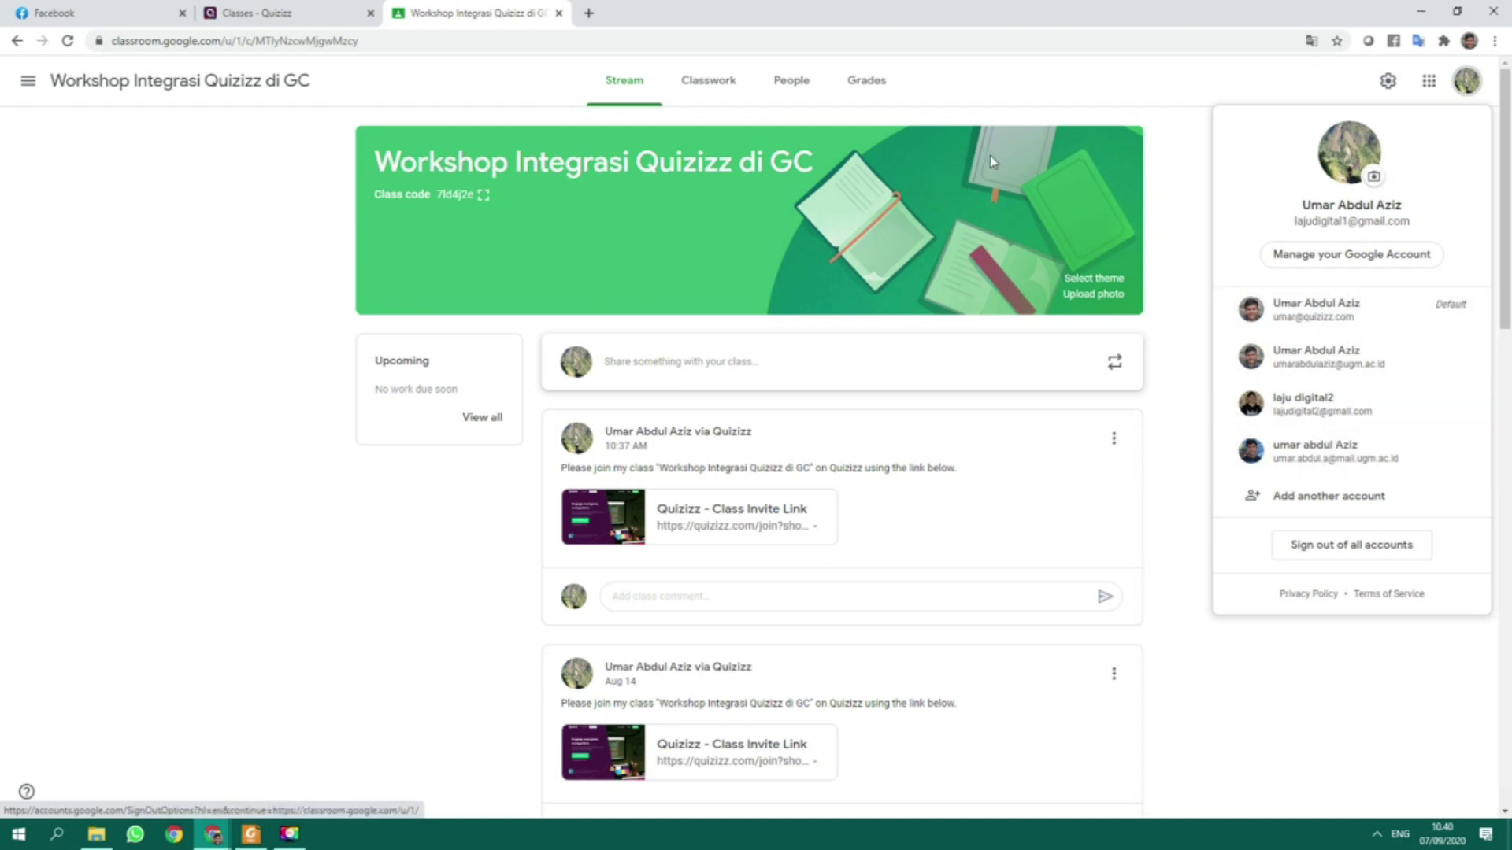
{"action": "left_click", "coordinate": [175, 179]}
- Load the Google home page in a new tab, check its signed-in accounts, and return to the teacher's Classroom stream
{"action": "left_click", "coordinate": [300, 13]}
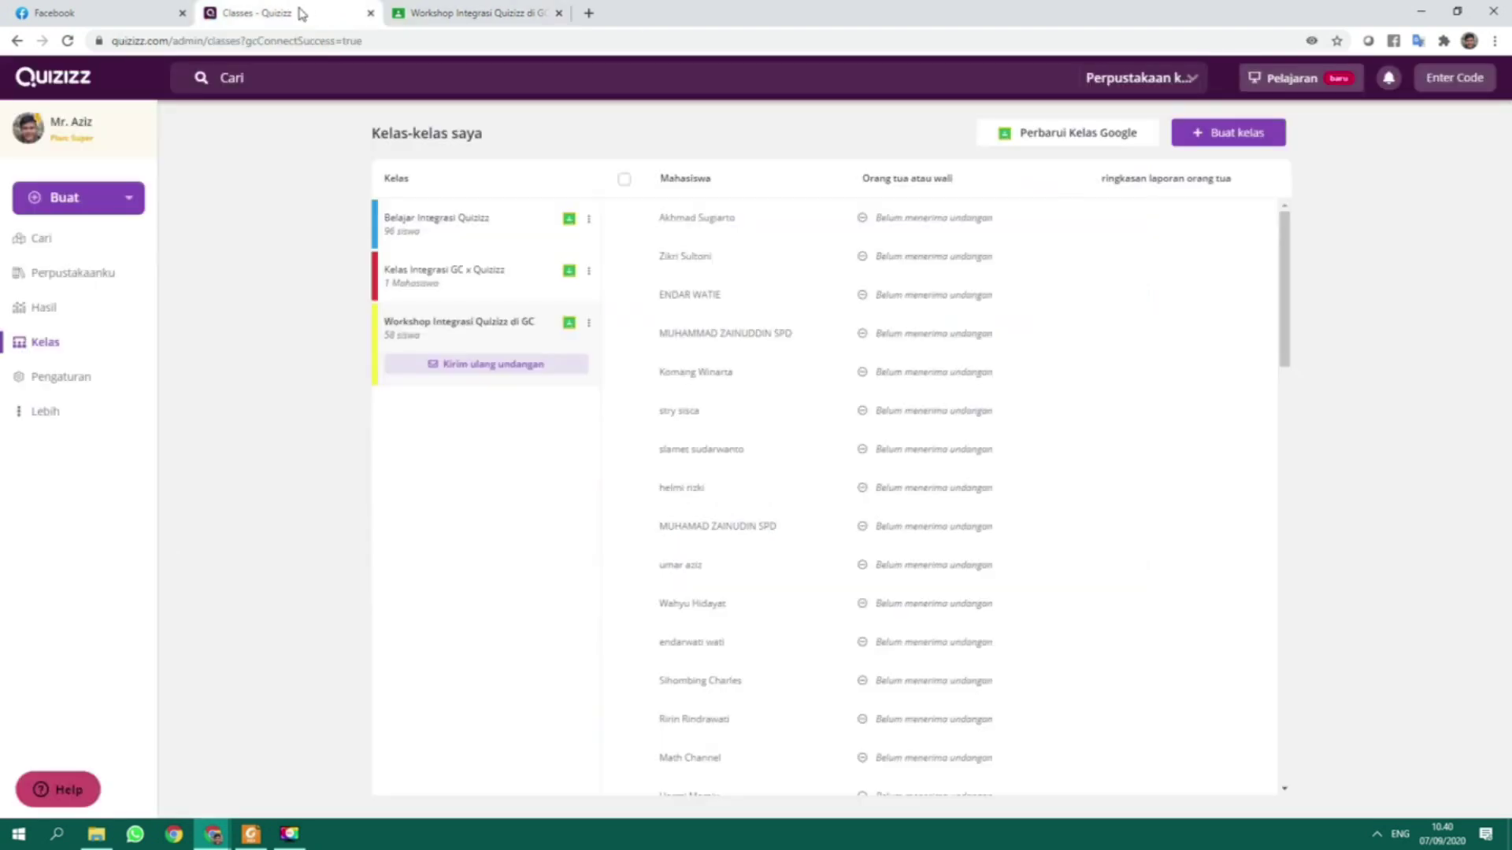
{"action": "left_click", "coordinate": [589, 13]}
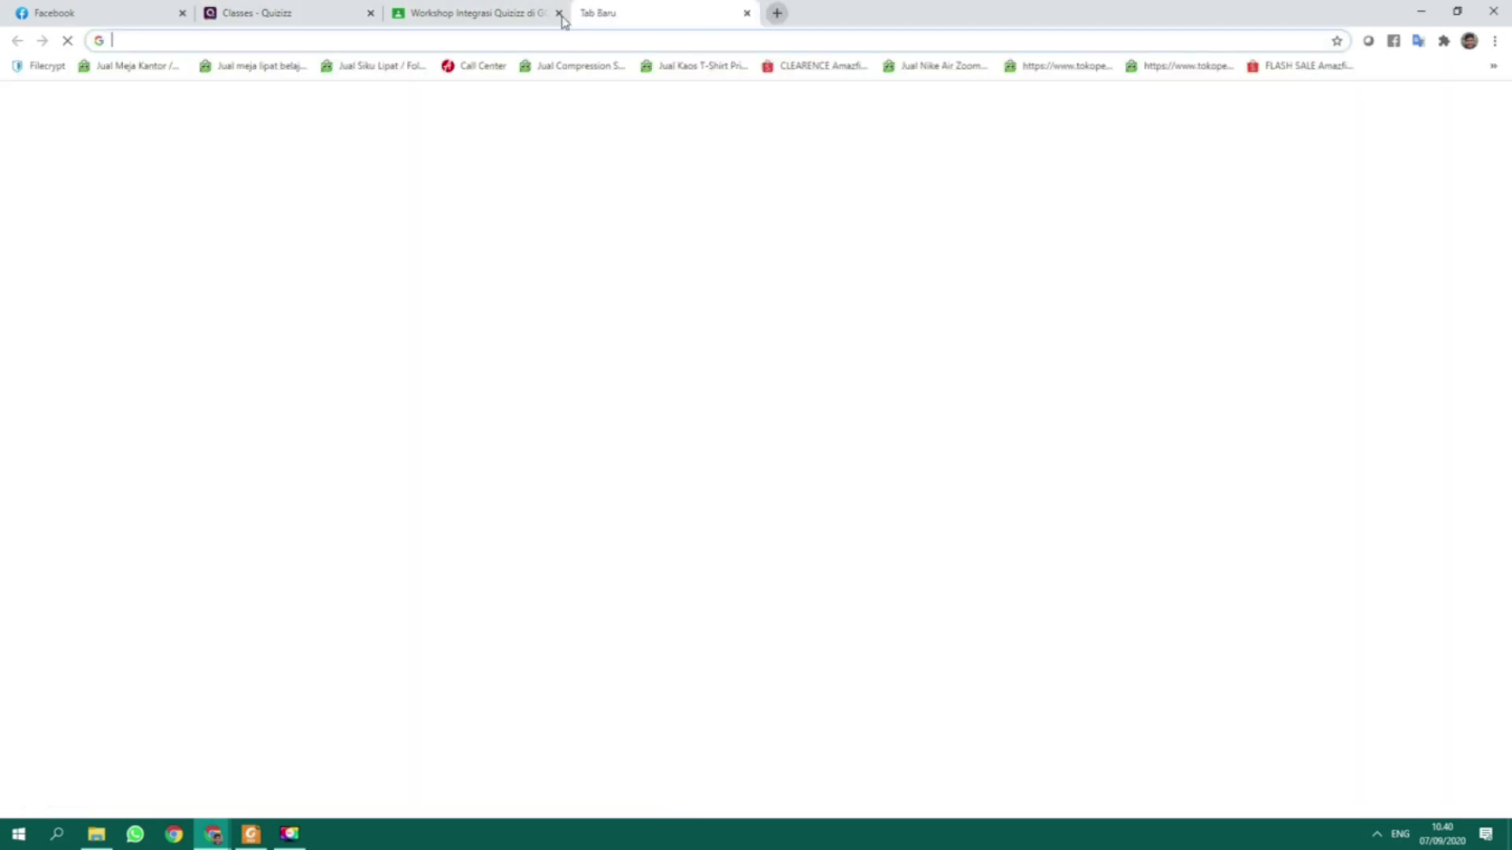
{"action": "type", "text": "g"}
{"action": "left_click", "coordinate": [415, 68]}
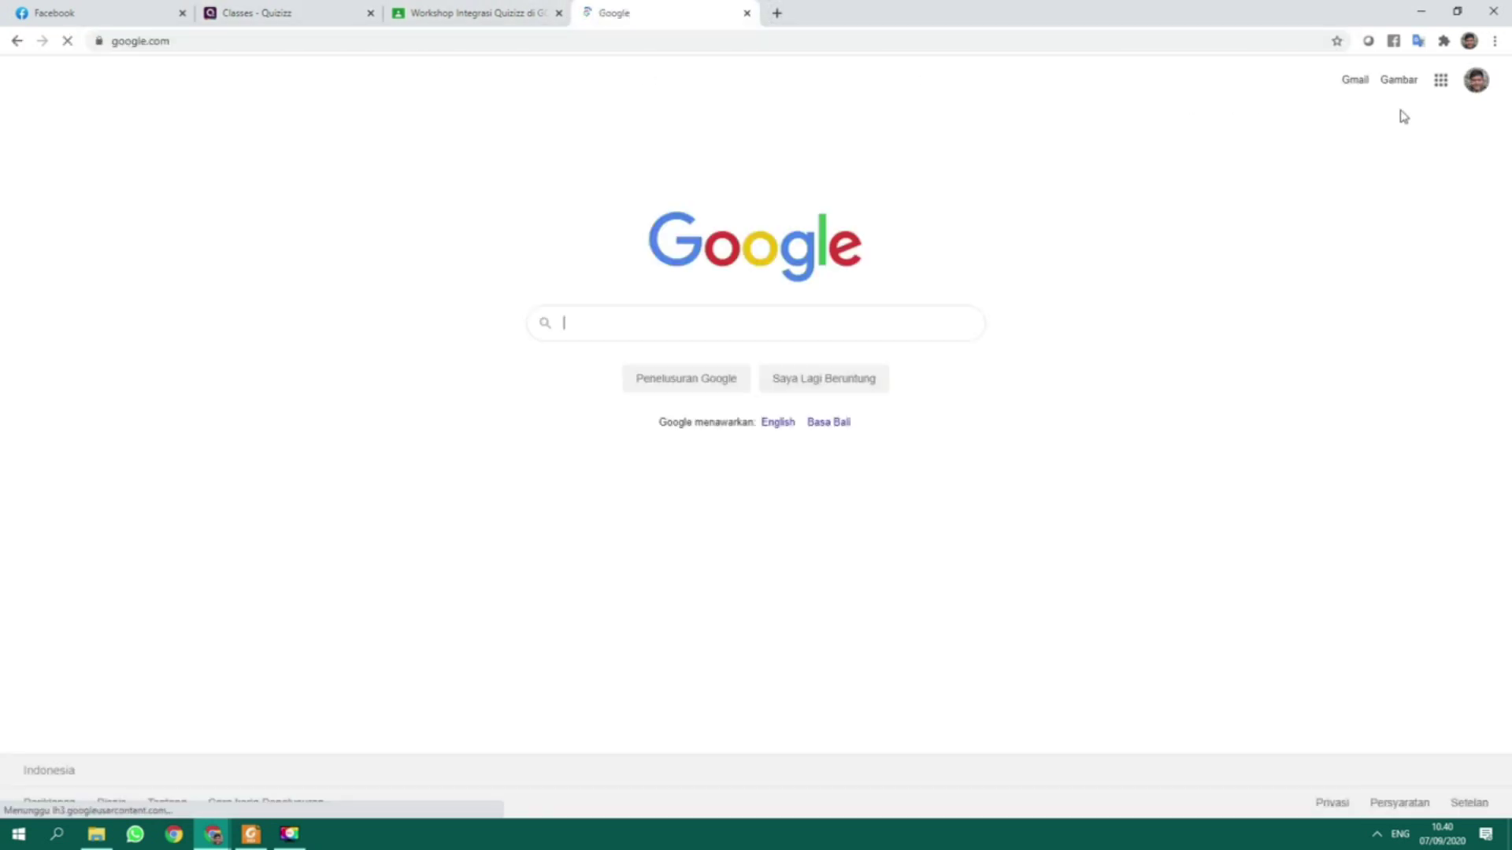
{"action": "left_click", "coordinate": [1475, 79]}
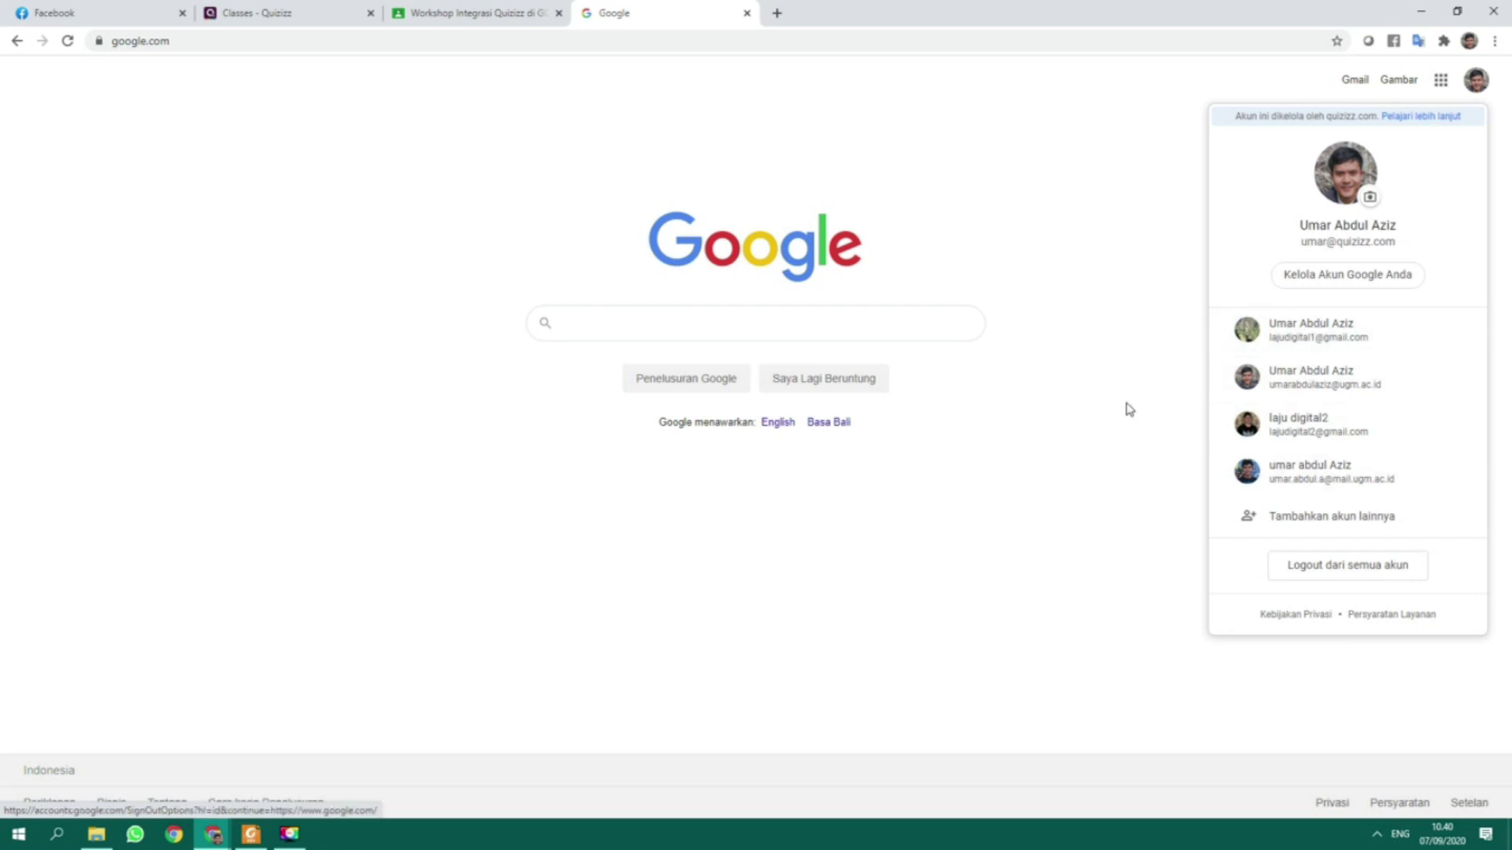
{"action": "left_click", "coordinate": [1091, 348]}
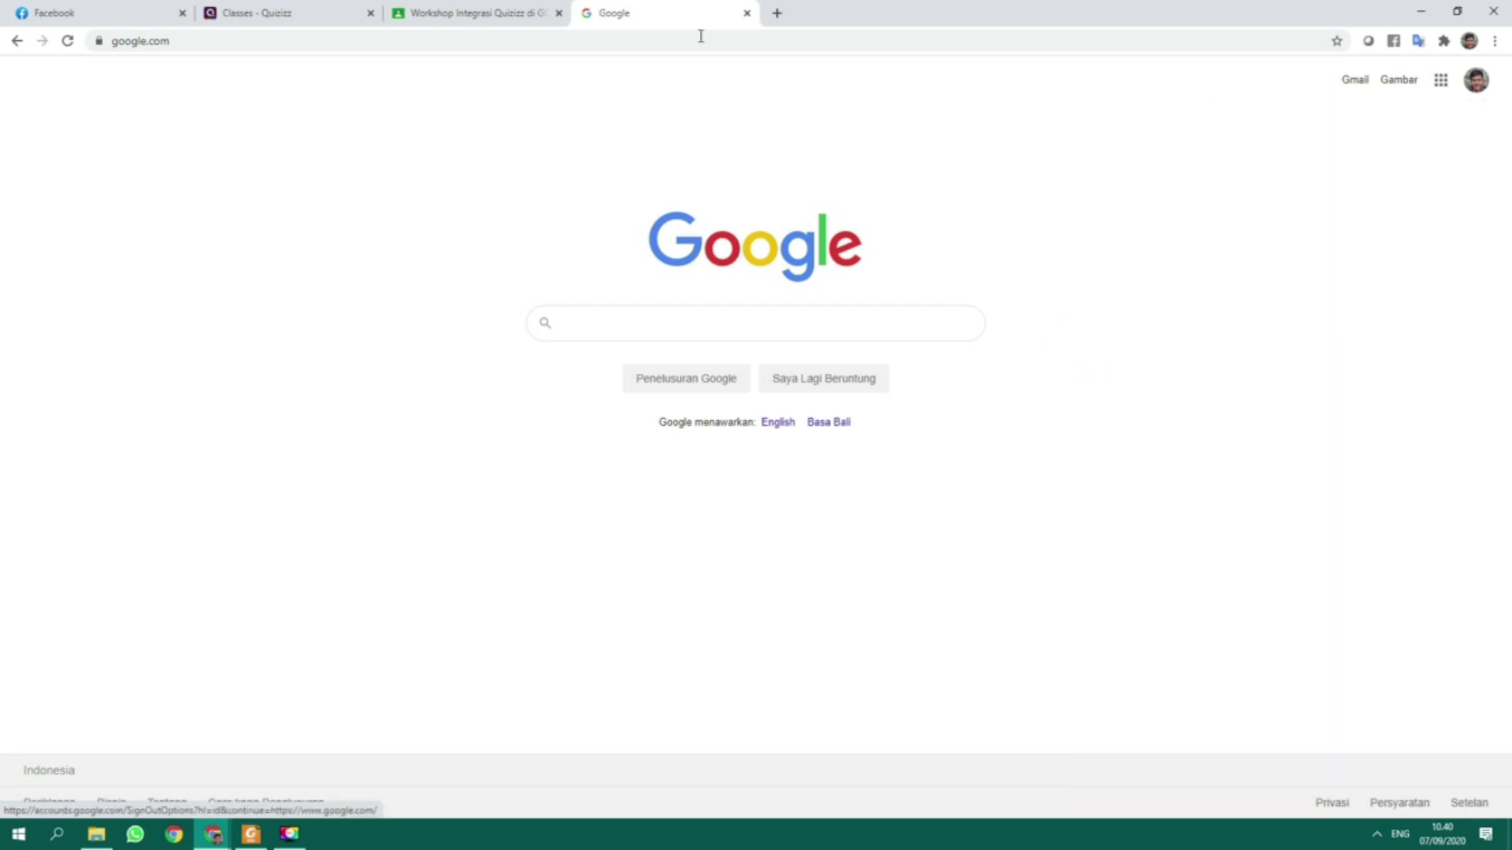
{"action": "left_click", "coordinate": [437, 6]}
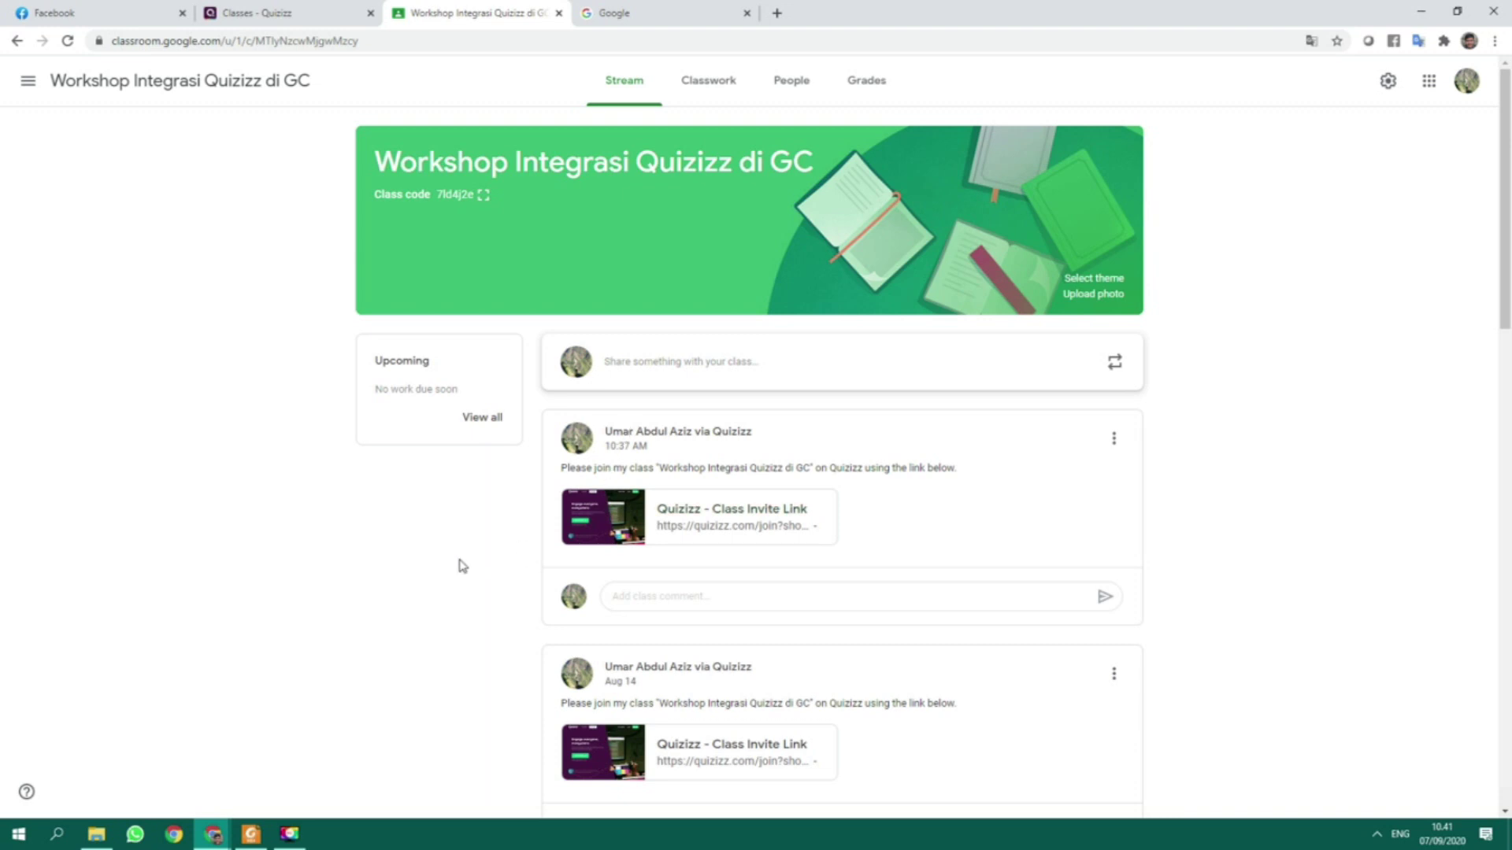
- Return to the student's browser window and inspect the email address of the student's Quizizz account at an enlarged view
{"action": "left_click", "coordinate": [321, 8]}
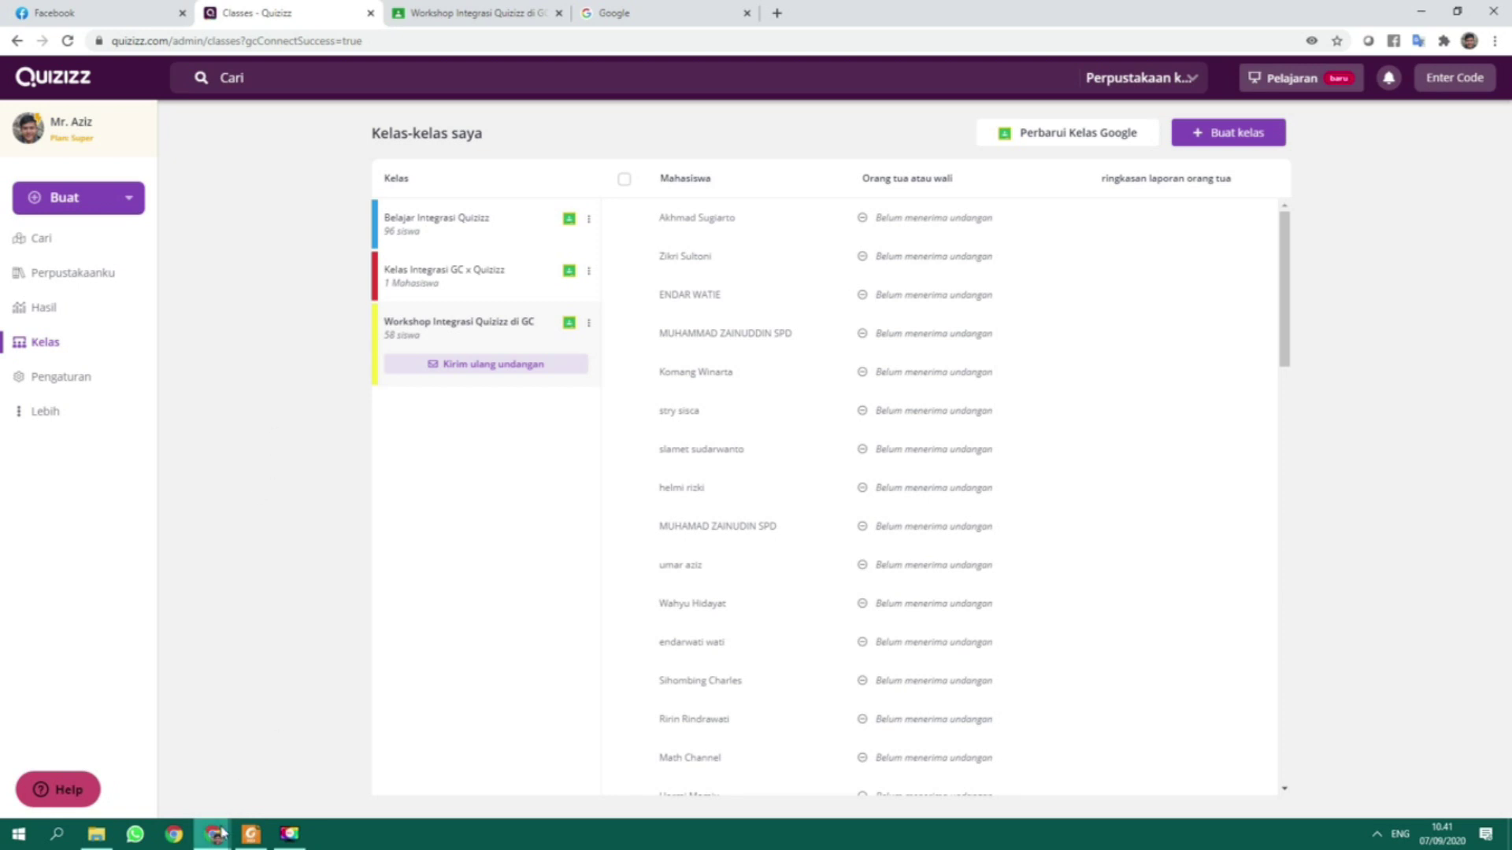
{"action": "left_click", "coordinate": [229, 350]}
{"action": "left_click", "coordinate": [297, 756]}
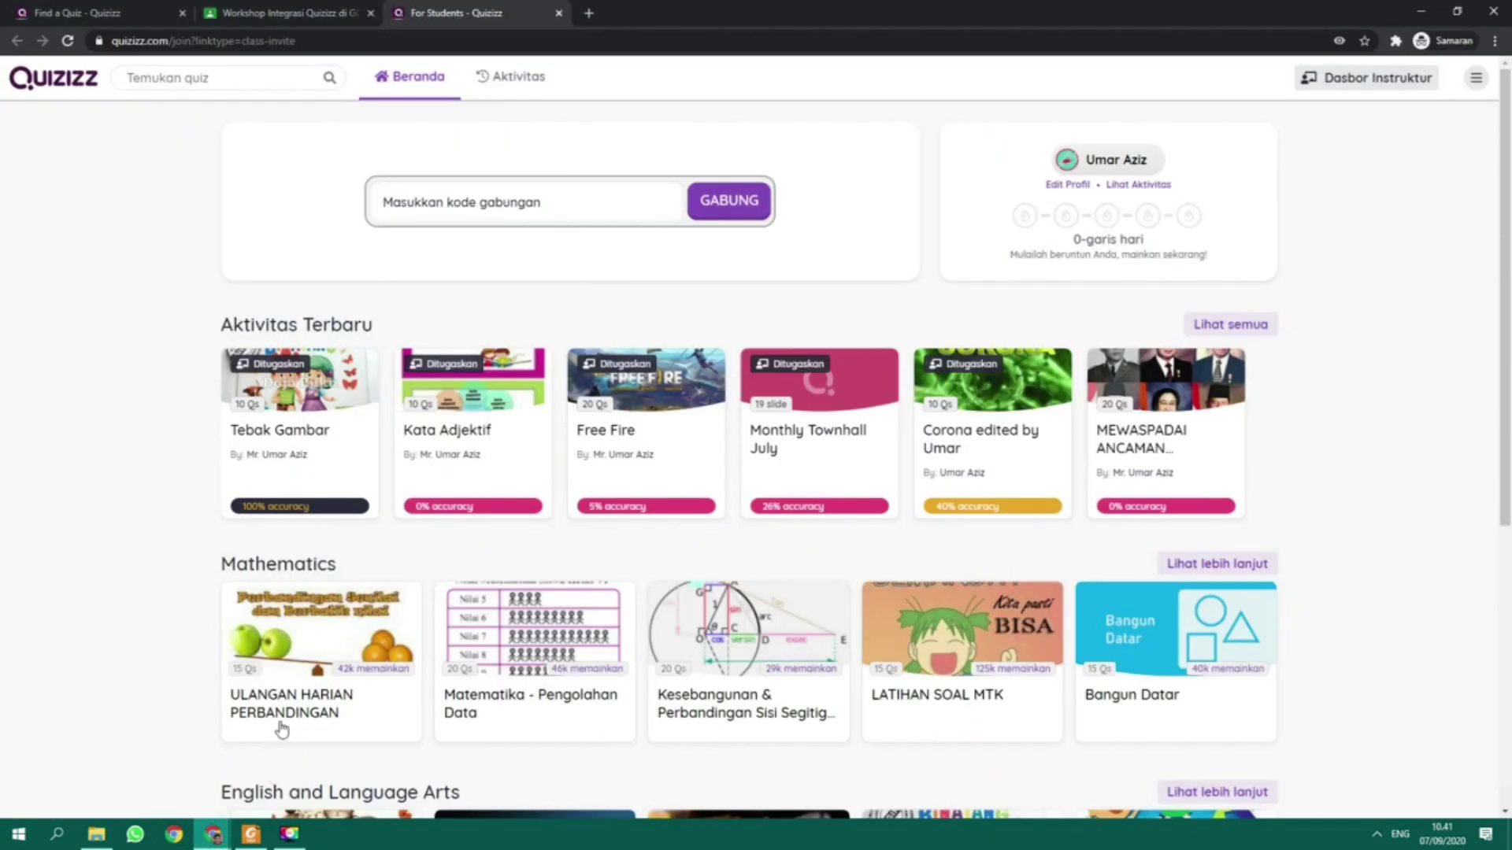
{"action": "left_click", "coordinate": [99, 11]}
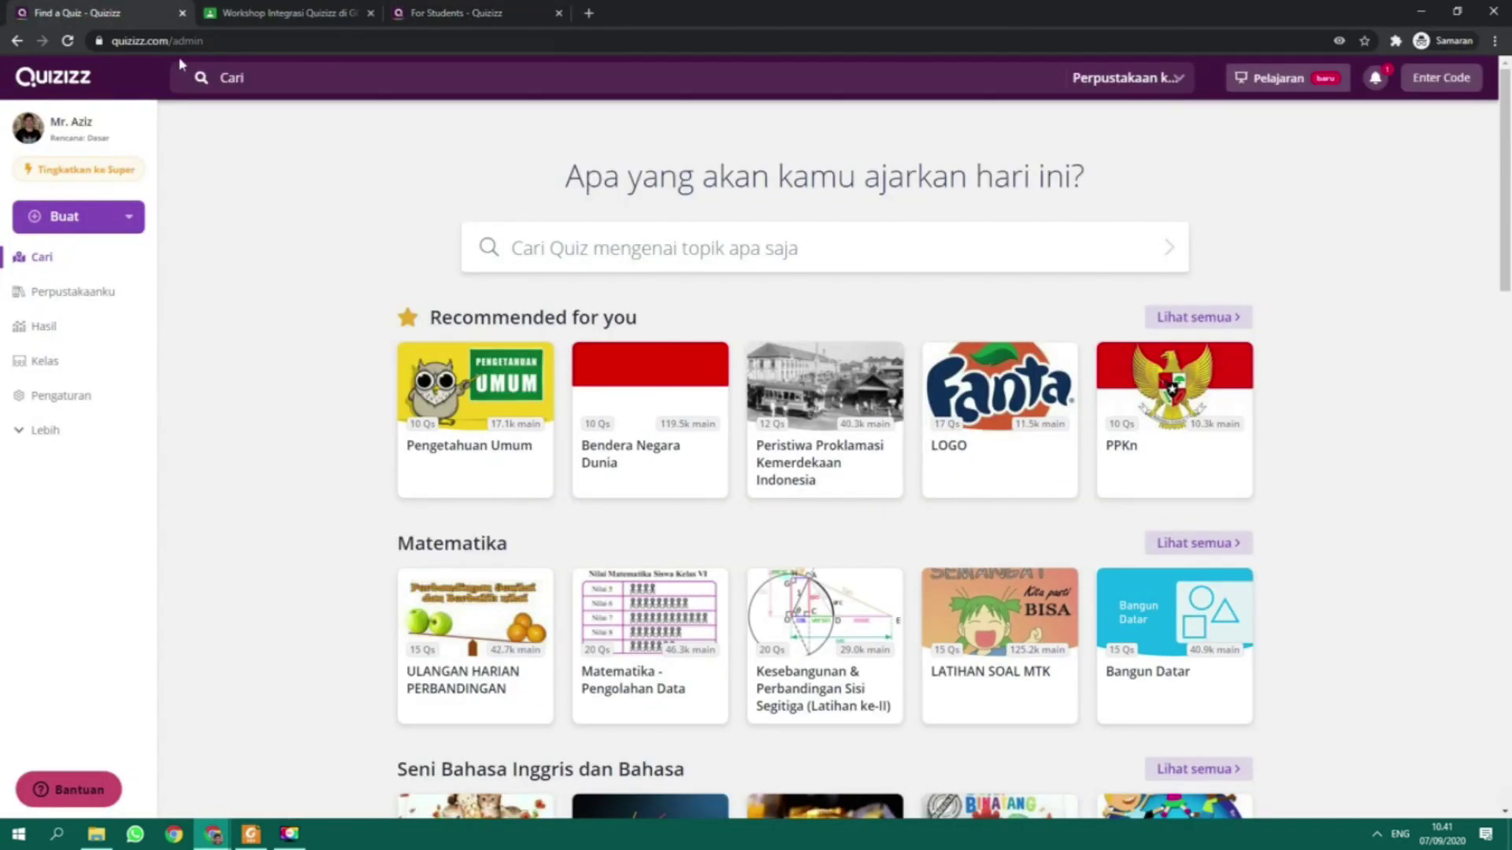
{"action": "left_click", "coordinate": [475, 11]}
{"action": "left_click", "coordinate": [1476, 78]}
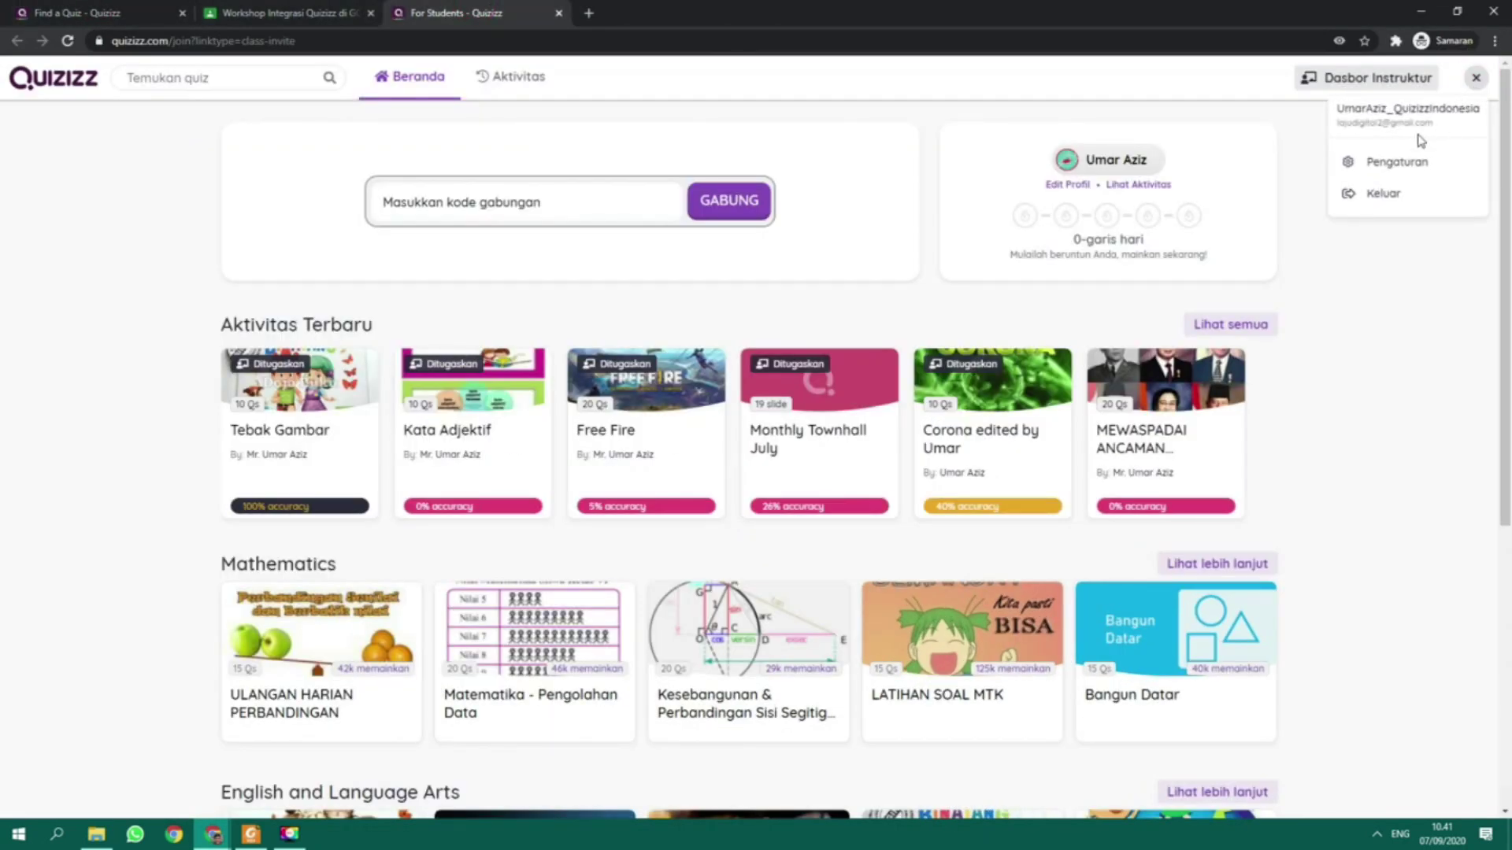
{"action": "left_click", "coordinate": [1476, 77]}
{"action": "left_click", "coordinate": [1475, 77]}
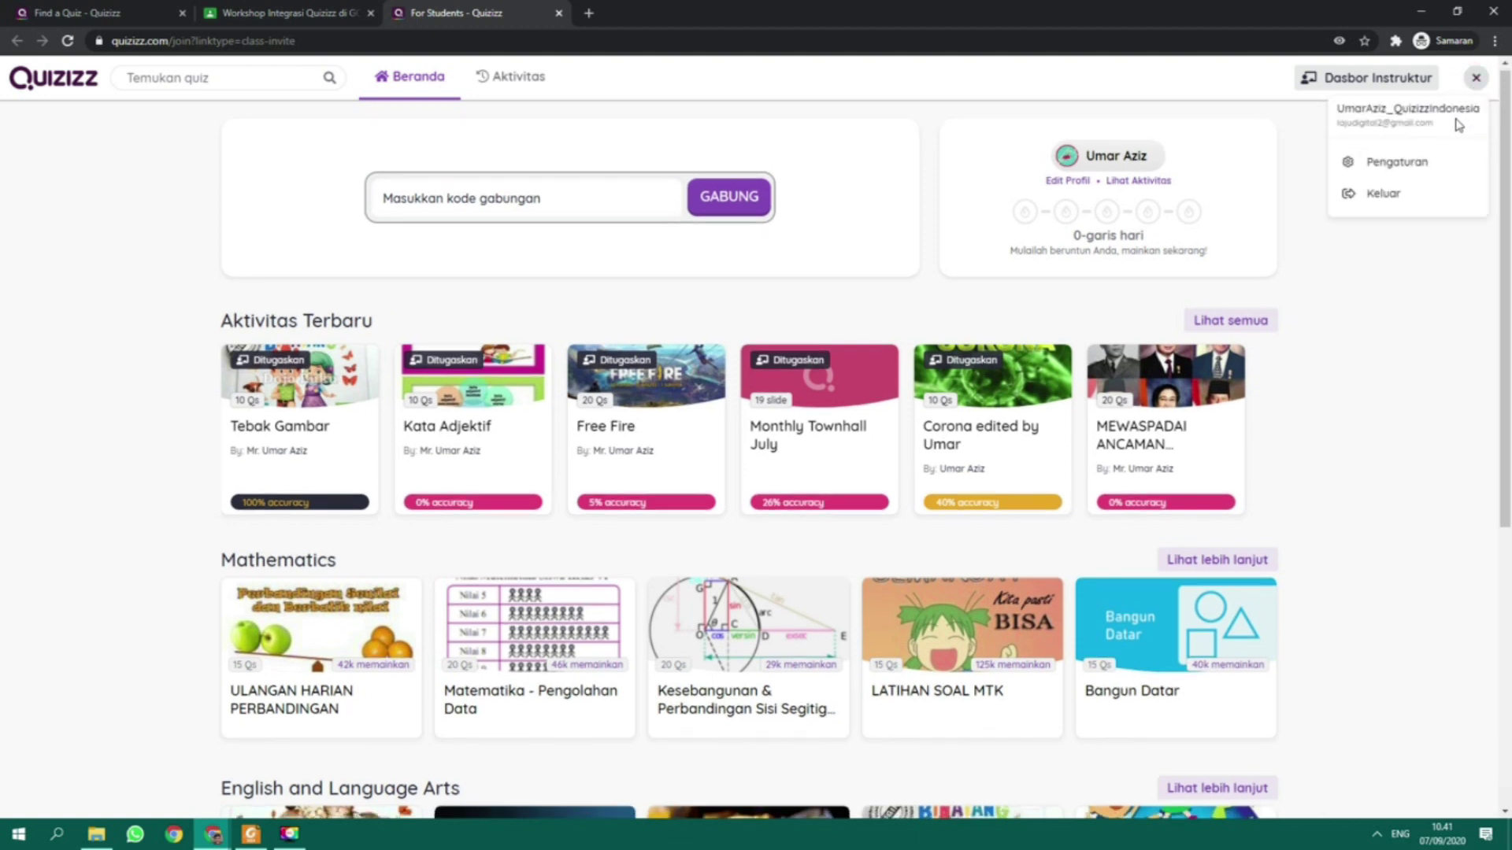
{"action": "scroll", "coordinate": [1459, 124], "scroll_direction": "up", "scroll_amount": 5}
{"action": "scroll", "coordinate": [1298, 203], "scroll_direction": "up", "scroll_amount": 2}
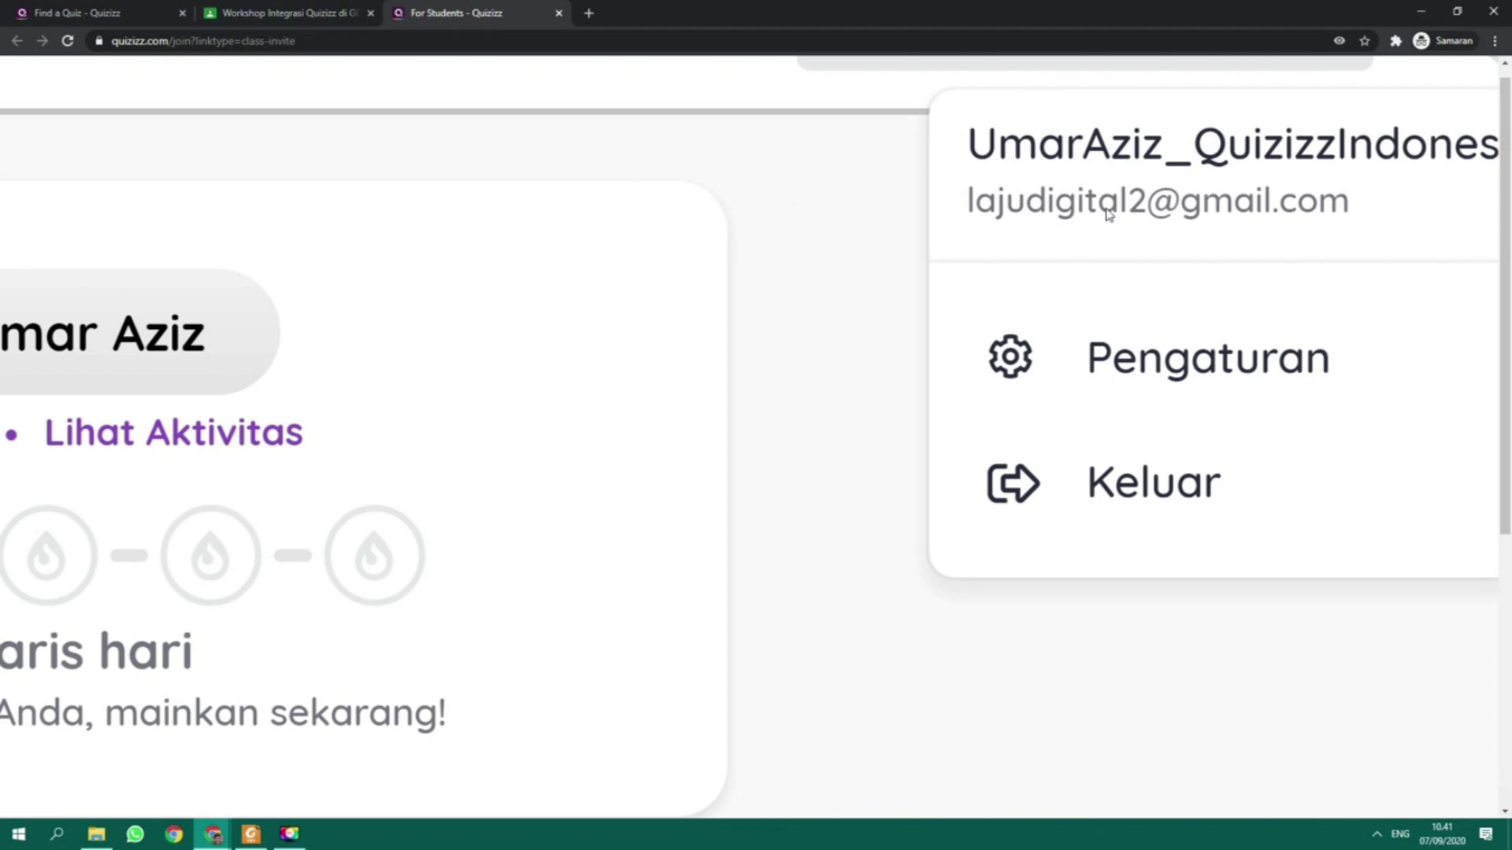
{"action": "scroll", "coordinate": [1008, 214], "scroll_direction": "down", "scroll_amount": 5}
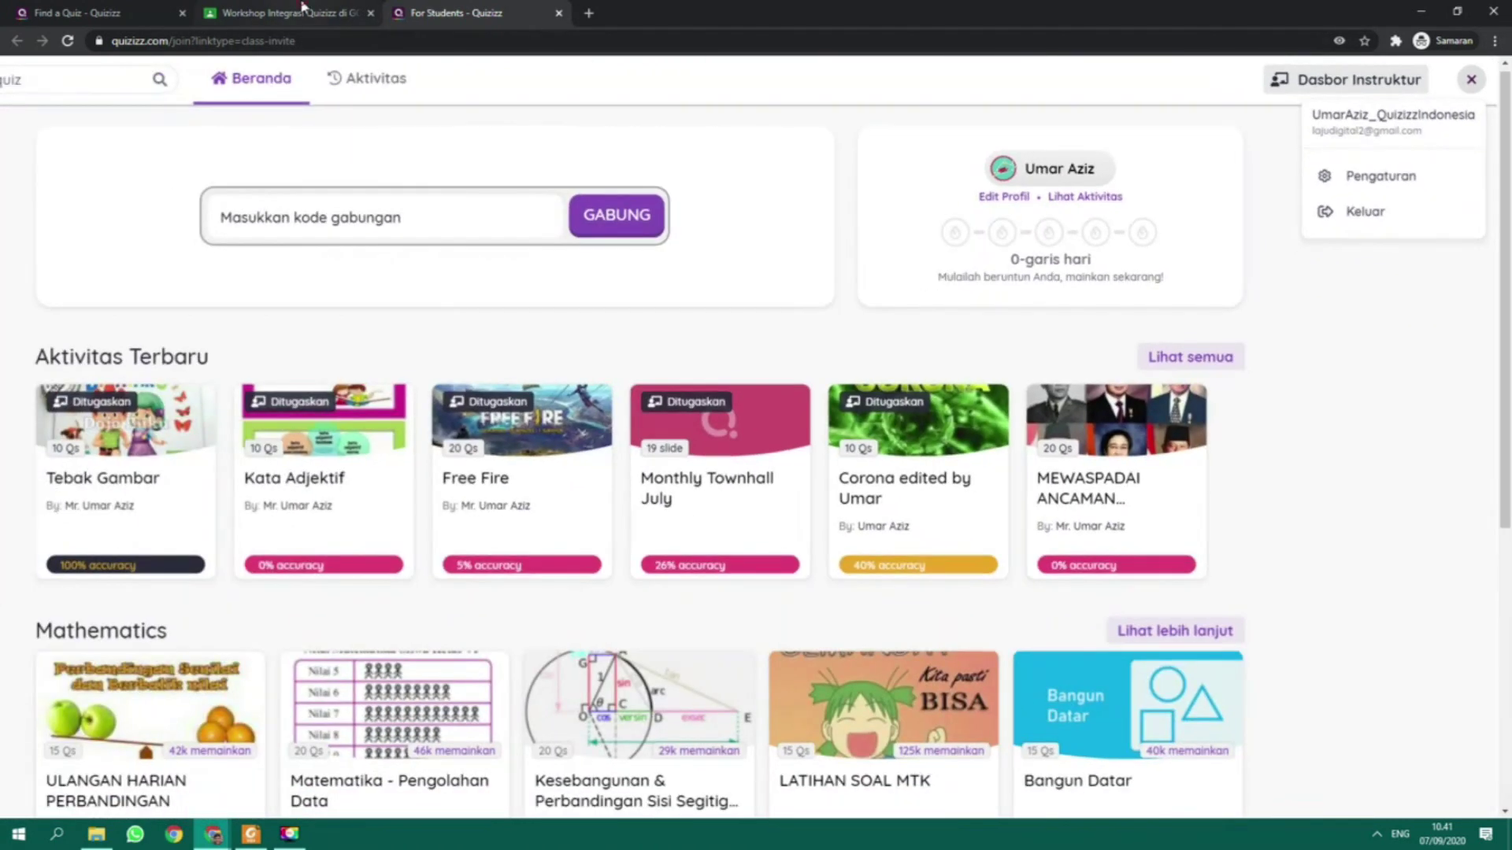
- Check the email address of the student's Google Classroom account against the one used in Quizizz
{"action": "left_click", "coordinate": [302, 10]}
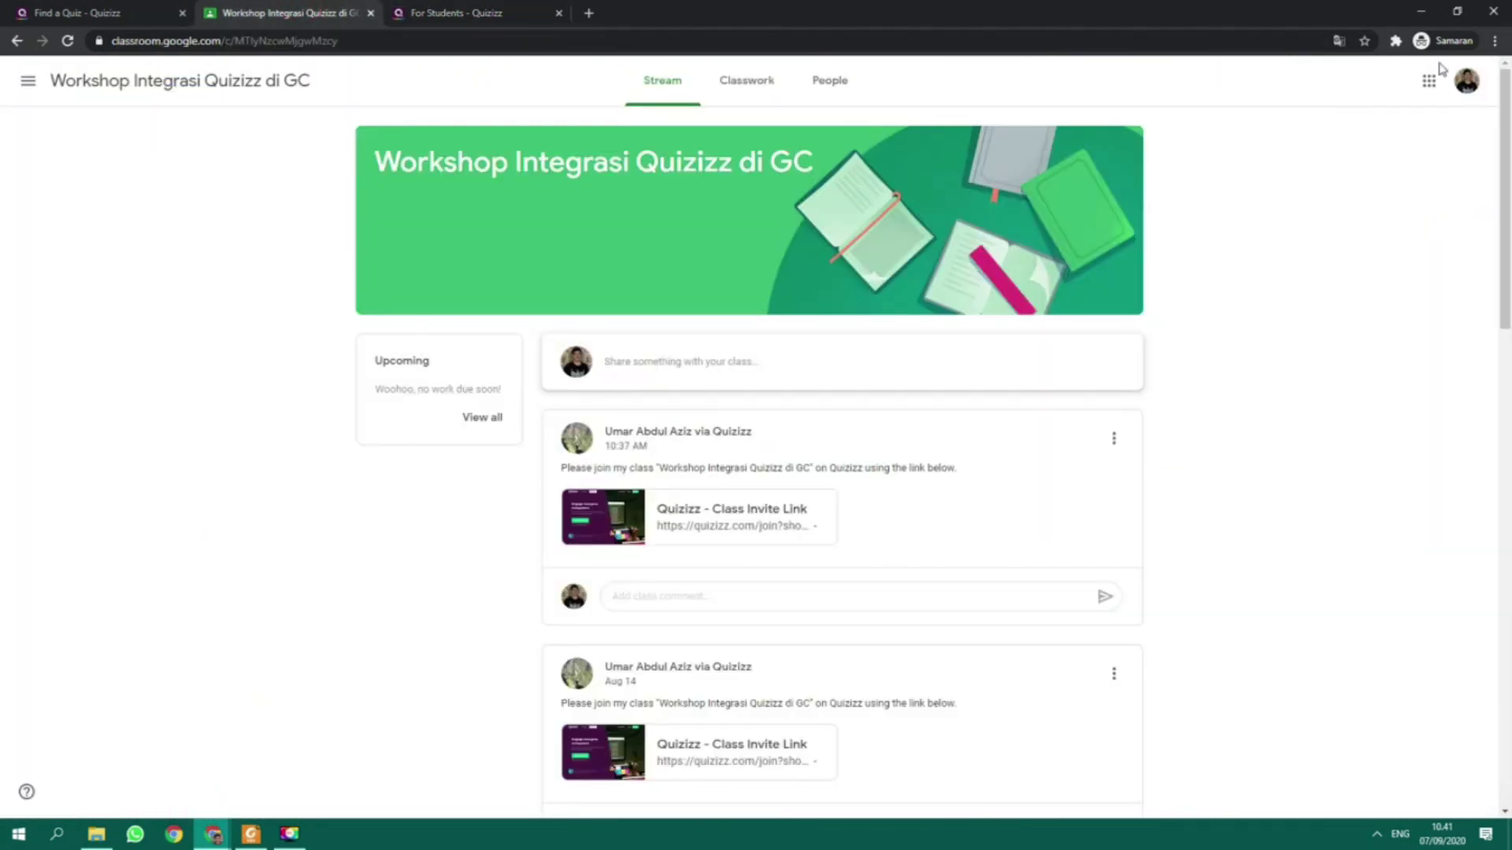
{"action": "left_click", "coordinate": [1467, 81]}
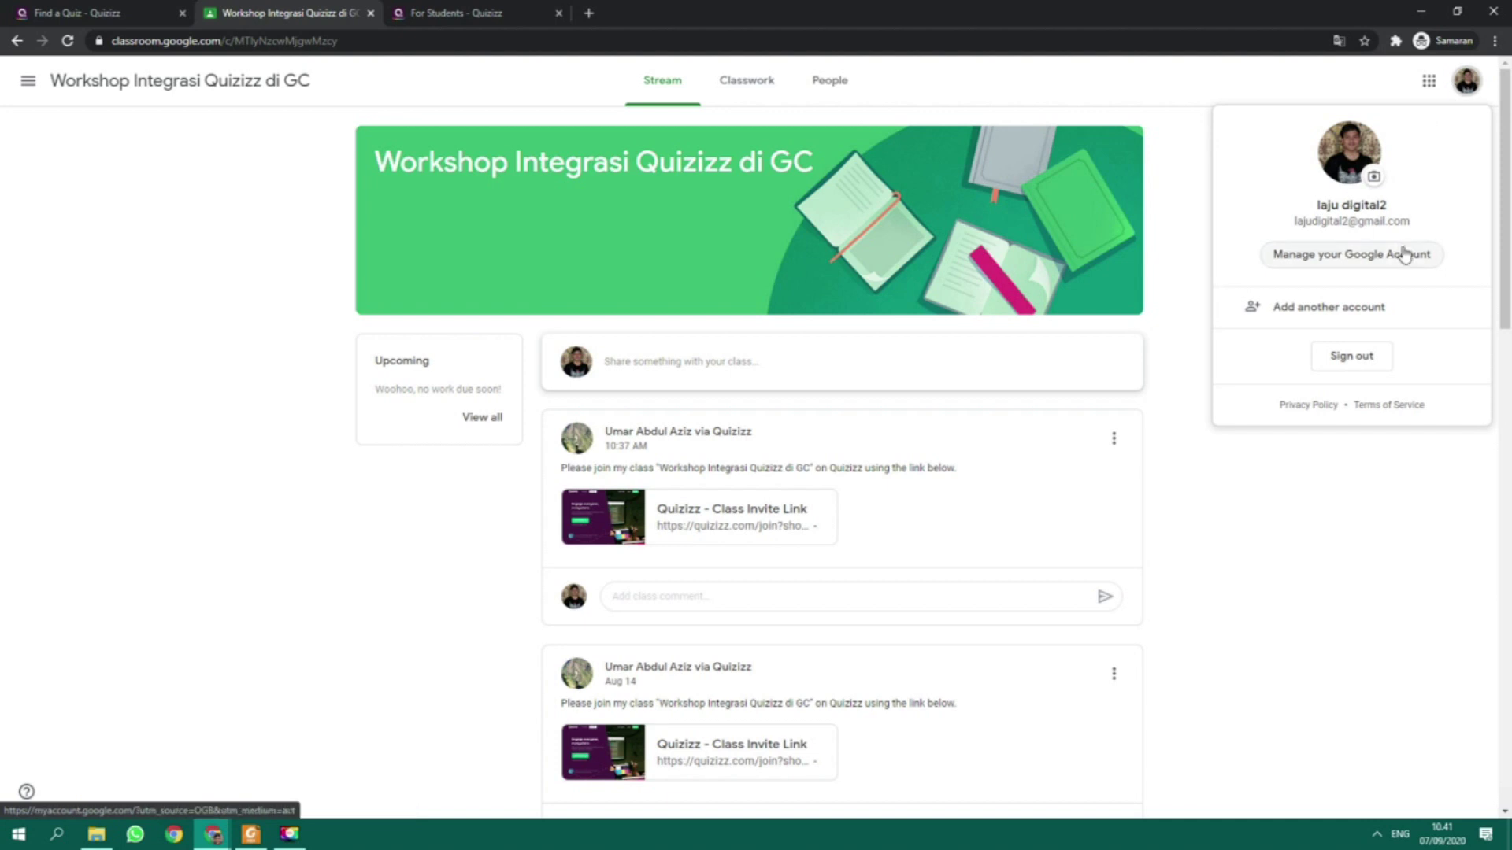
{"action": "scroll", "coordinate": [1351, 200], "scroll_direction": "up", "scroll_amount": 3}
{"action": "scroll", "coordinate": [1324, 227], "scroll_direction": "down", "scroll_amount": 3}
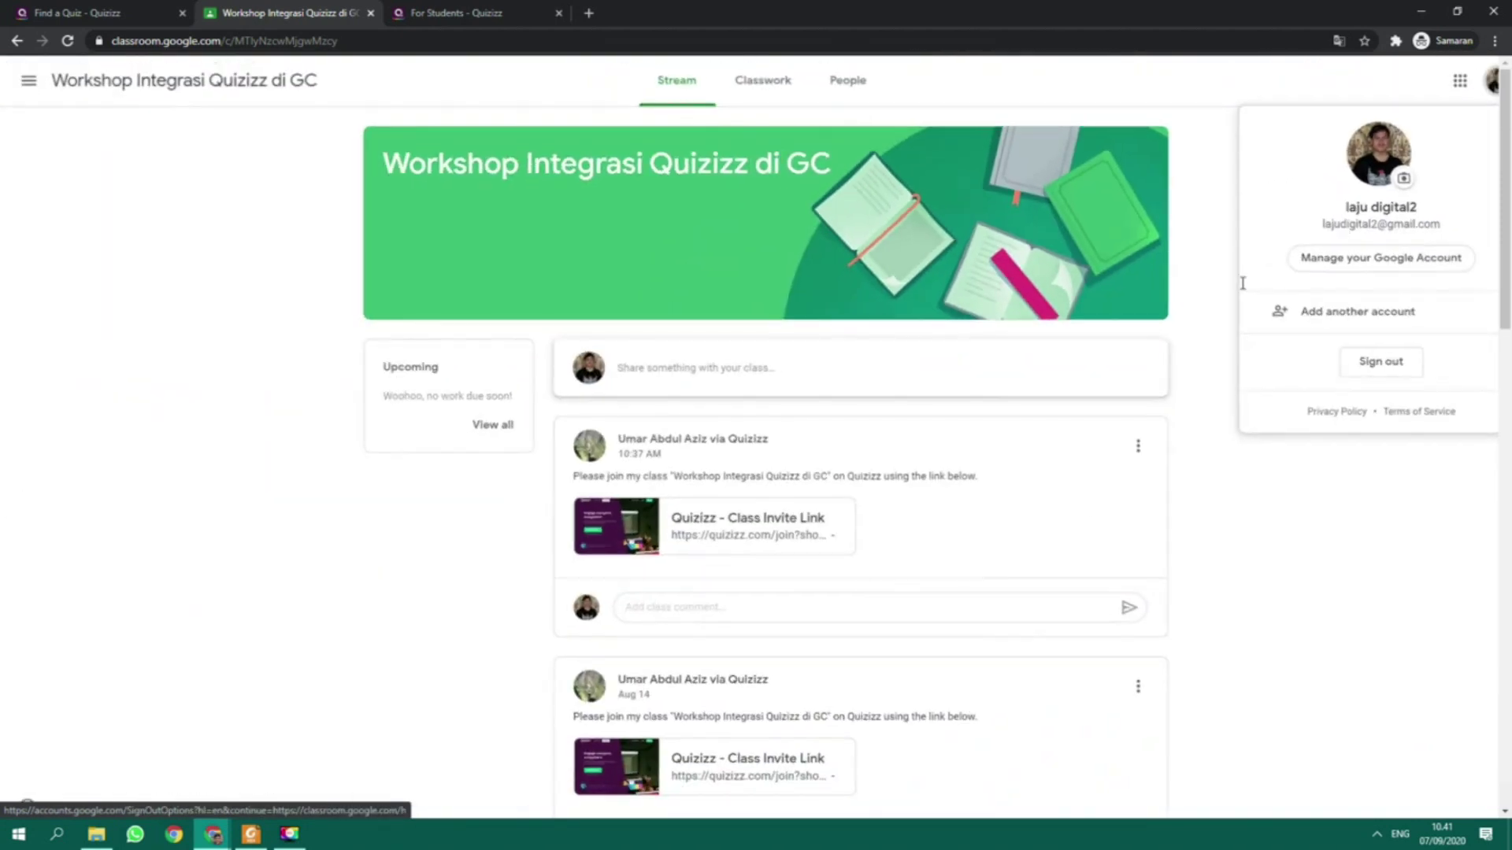
{"action": "left_click", "coordinate": [1216, 489]}
- Switch to Foxit Reader and review Panduan Integrasi Quizizz ke GC.pdf through to the page 8 instructions on matching accounts on a phone
{"action": "left_click", "coordinate": [251, 834]}
{"action": "scroll", "coordinate": [635, 386], "scroll_direction": "down", "scroll_amount": 5}
{"action": "scroll", "coordinate": [636, 387], "scroll_direction": "down", "scroll_amount": 12}
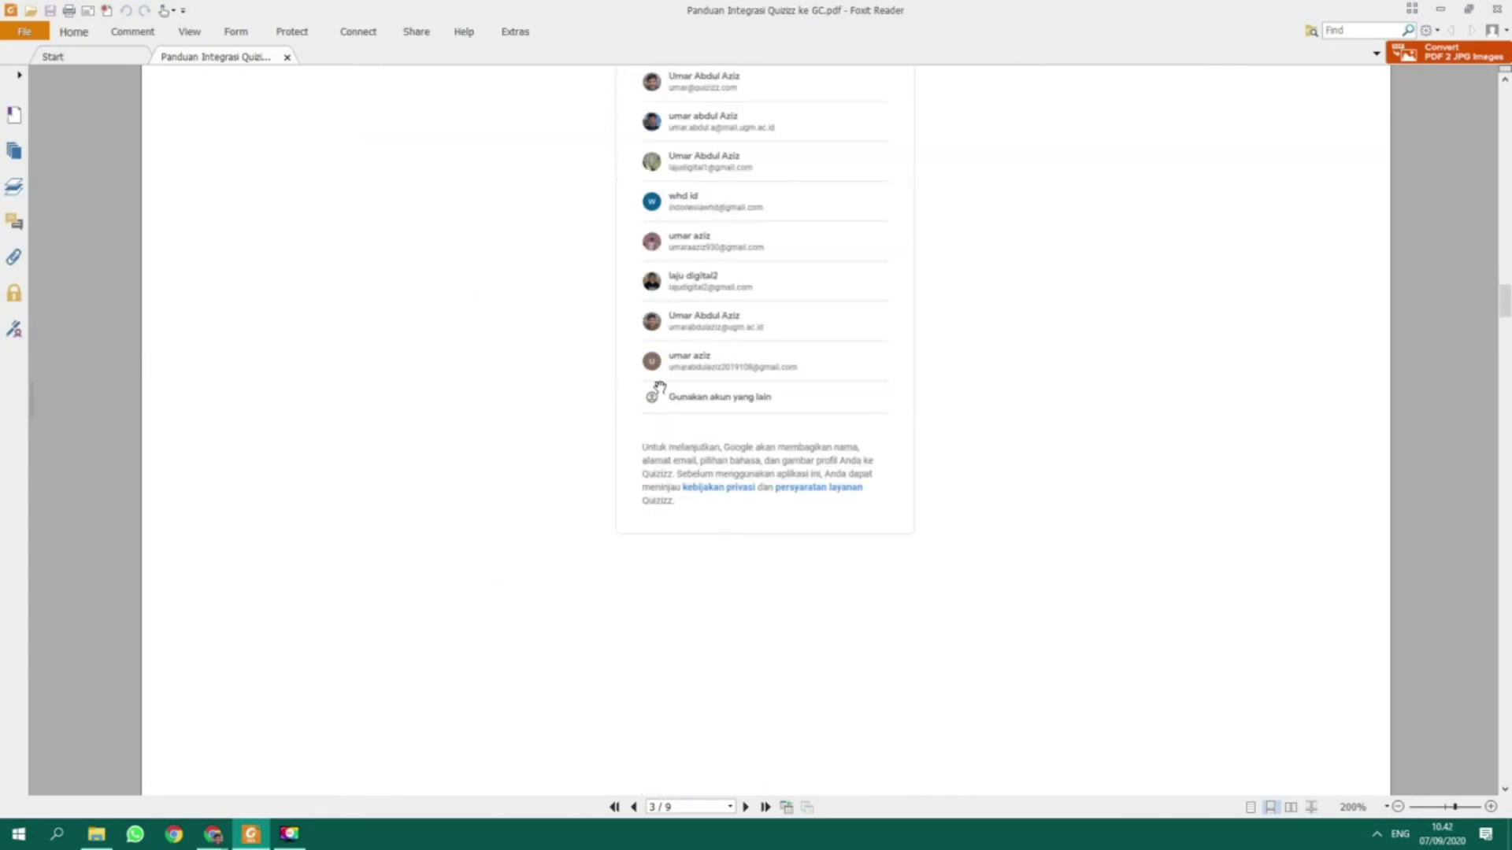
{"action": "scroll", "coordinate": [695, 389], "scroll_direction": "down", "scroll_amount": 15}
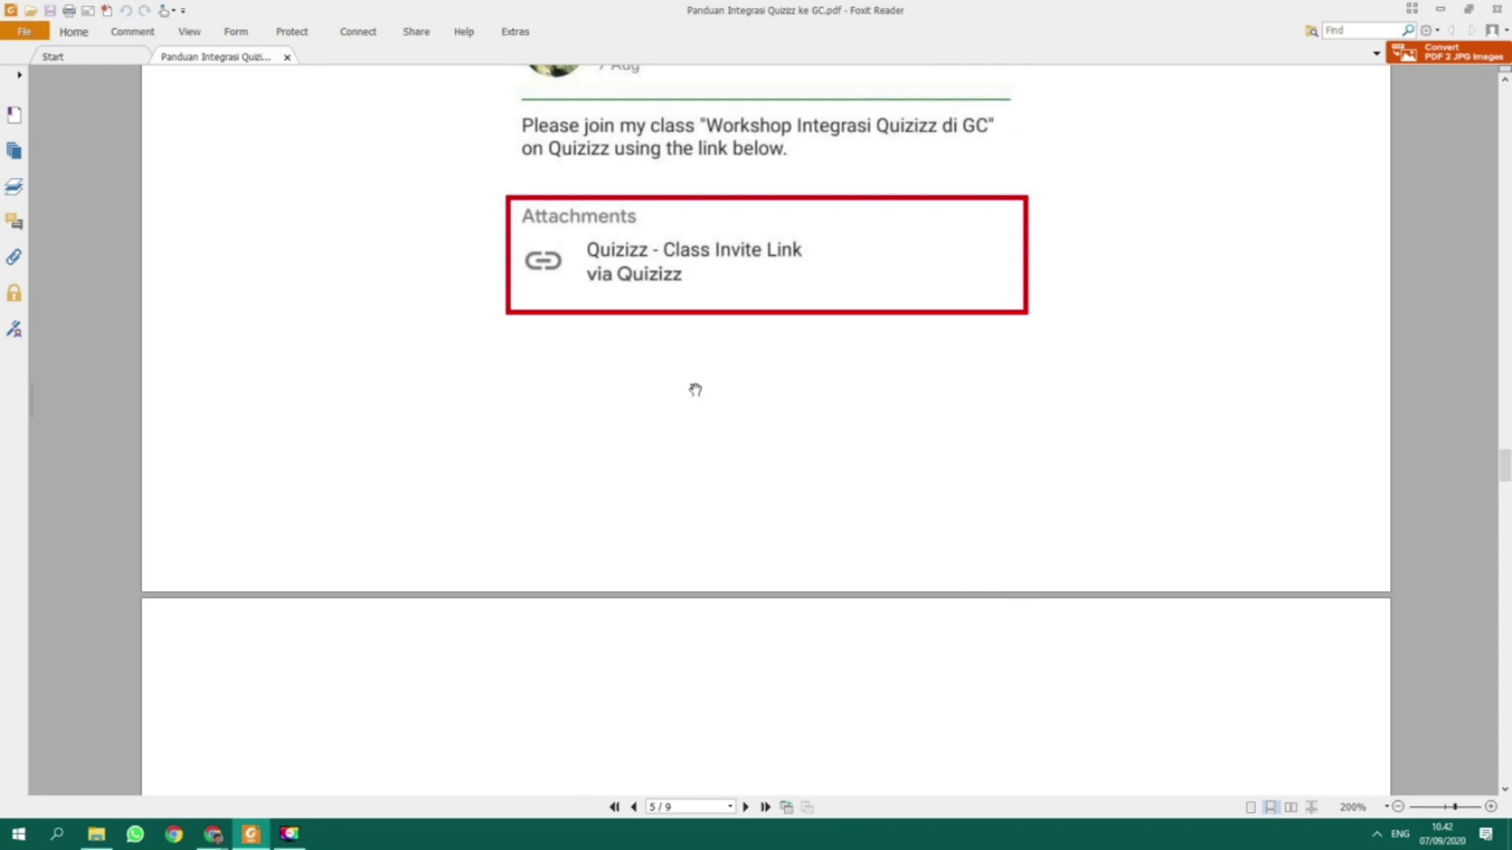
{"action": "scroll", "coordinate": [695, 389], "scroll_direction": "down", "scroll_amount": 9}
{"action": "scroll", "coordinate": [696, 388], "scroll_direction": "down", "scroll_amount": 7}
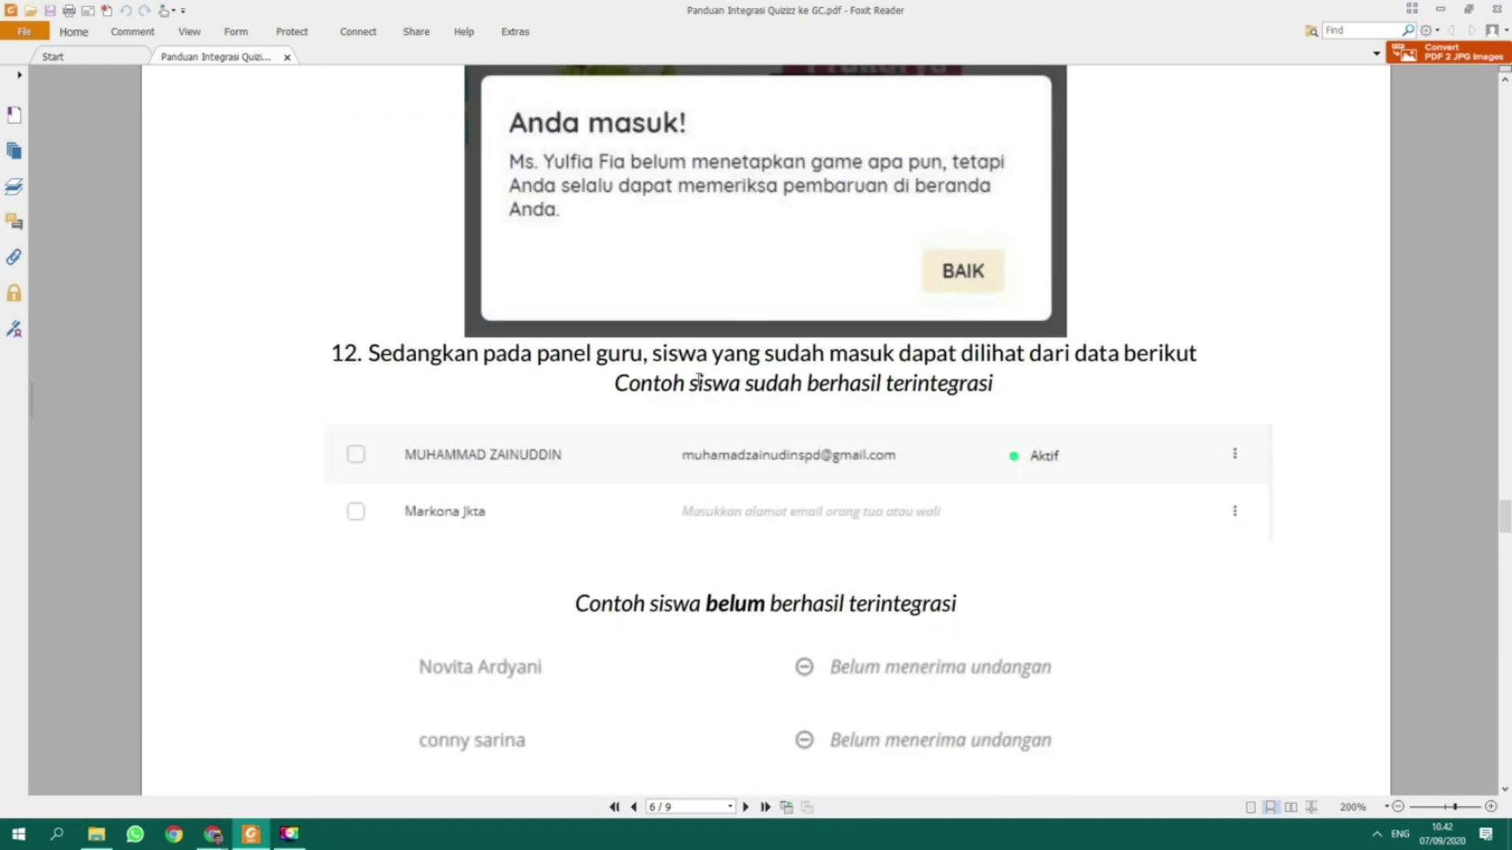
{"action": "scroll", "coordinate": [698, 380], "scroll_direction": "down", "scroll_amount": 3}
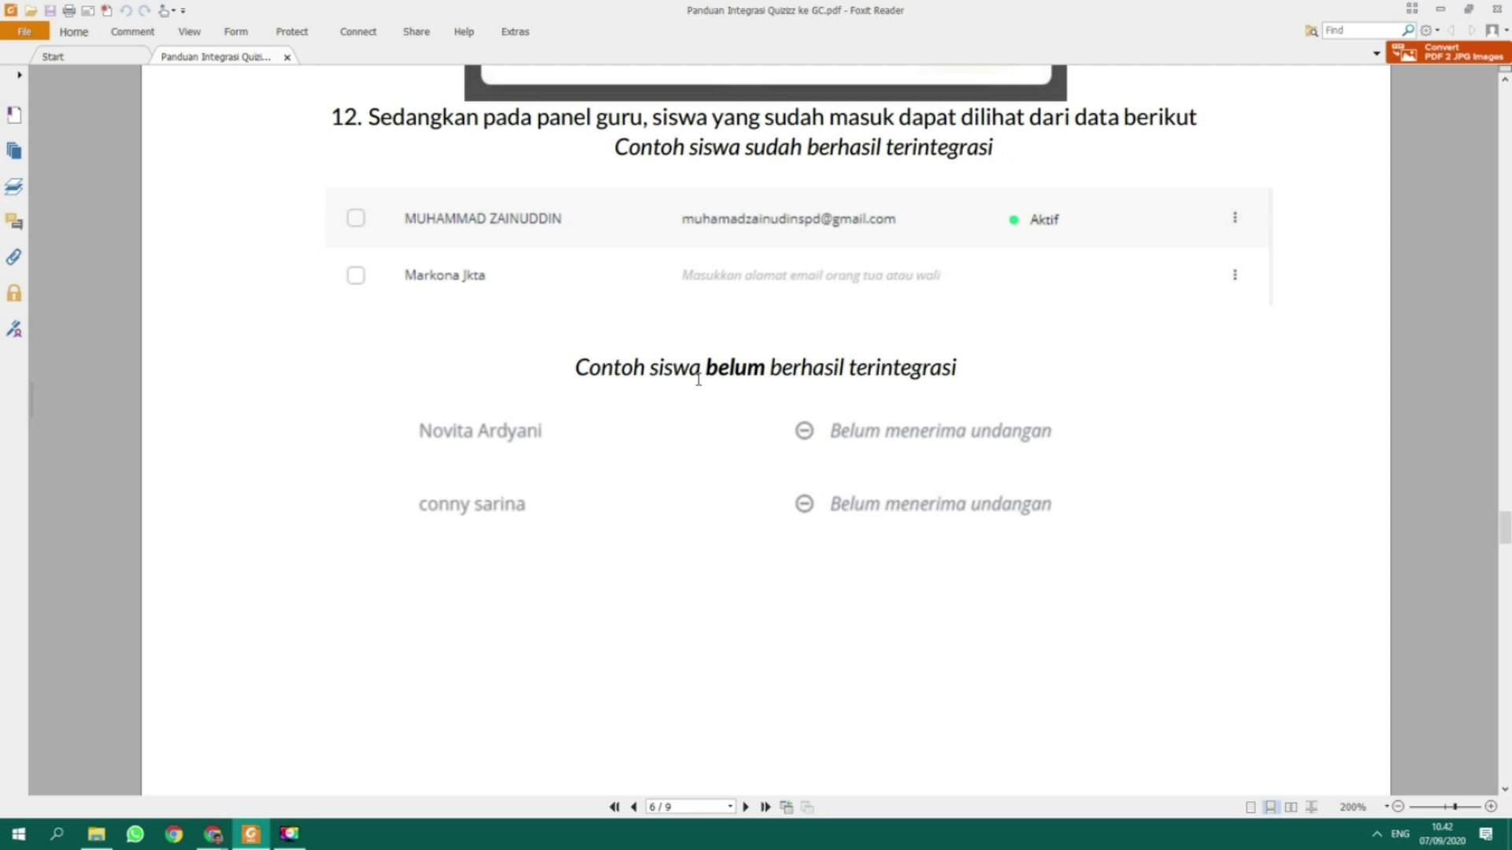
{"action": "scroll", "coordinate": [698, 381], "scroll_direction": "down", "scroll_amount": 15}
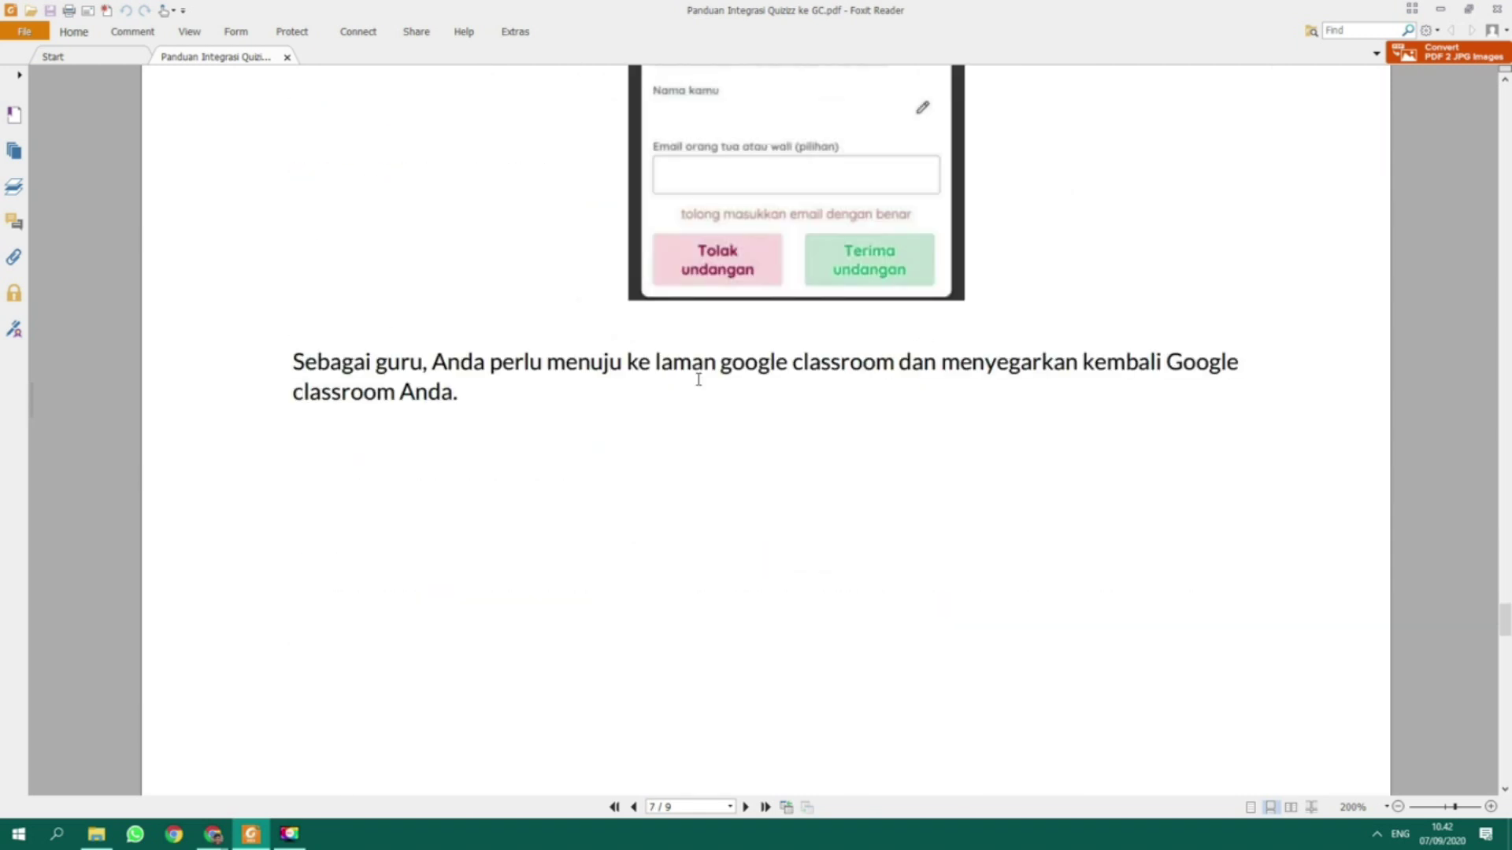
{"action": "scroll", "coordinate": [699, 381], "scroll_direction": "down", "scroll_amount": 15}
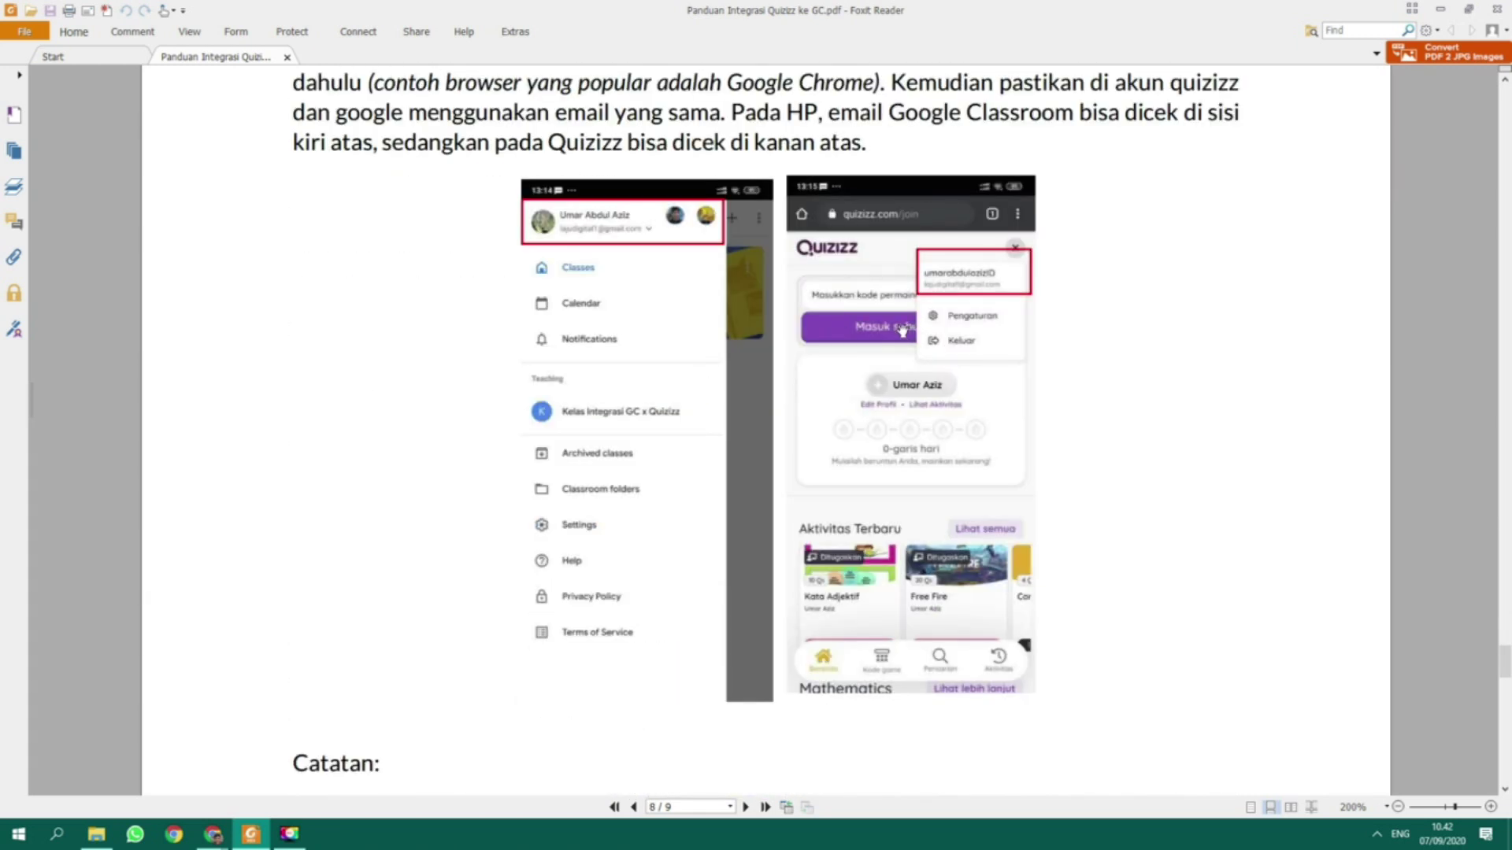
- Examine the Google Classroom and Quizizz phone screenshots on page 8 at an enlarged view and compare their highlighted account emails
{"action": "scroll", "coordinate": [895, 330], "scroll_direction": "up", "scroll_amount": 1, "text": "ctrl"}
{"action": "scroll", "coordinate": [705, 285], "scroll_direction": "up", "scroll_amount": 2, "text": "ctrl"}
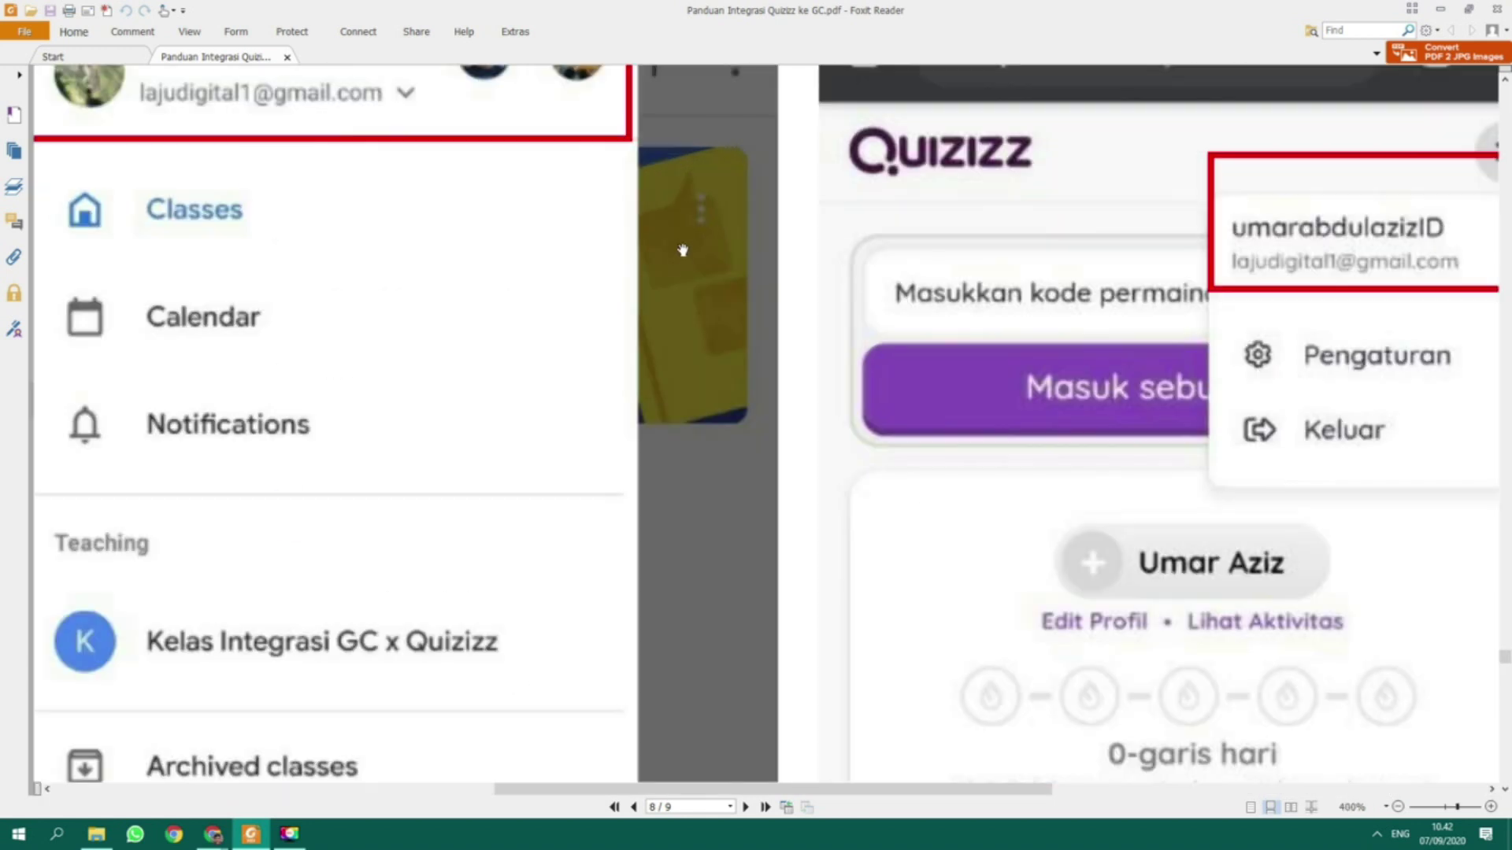
{"action": "left_click_drag", "start_coordinate": [732, 318], "coordinate": [770, 362]}
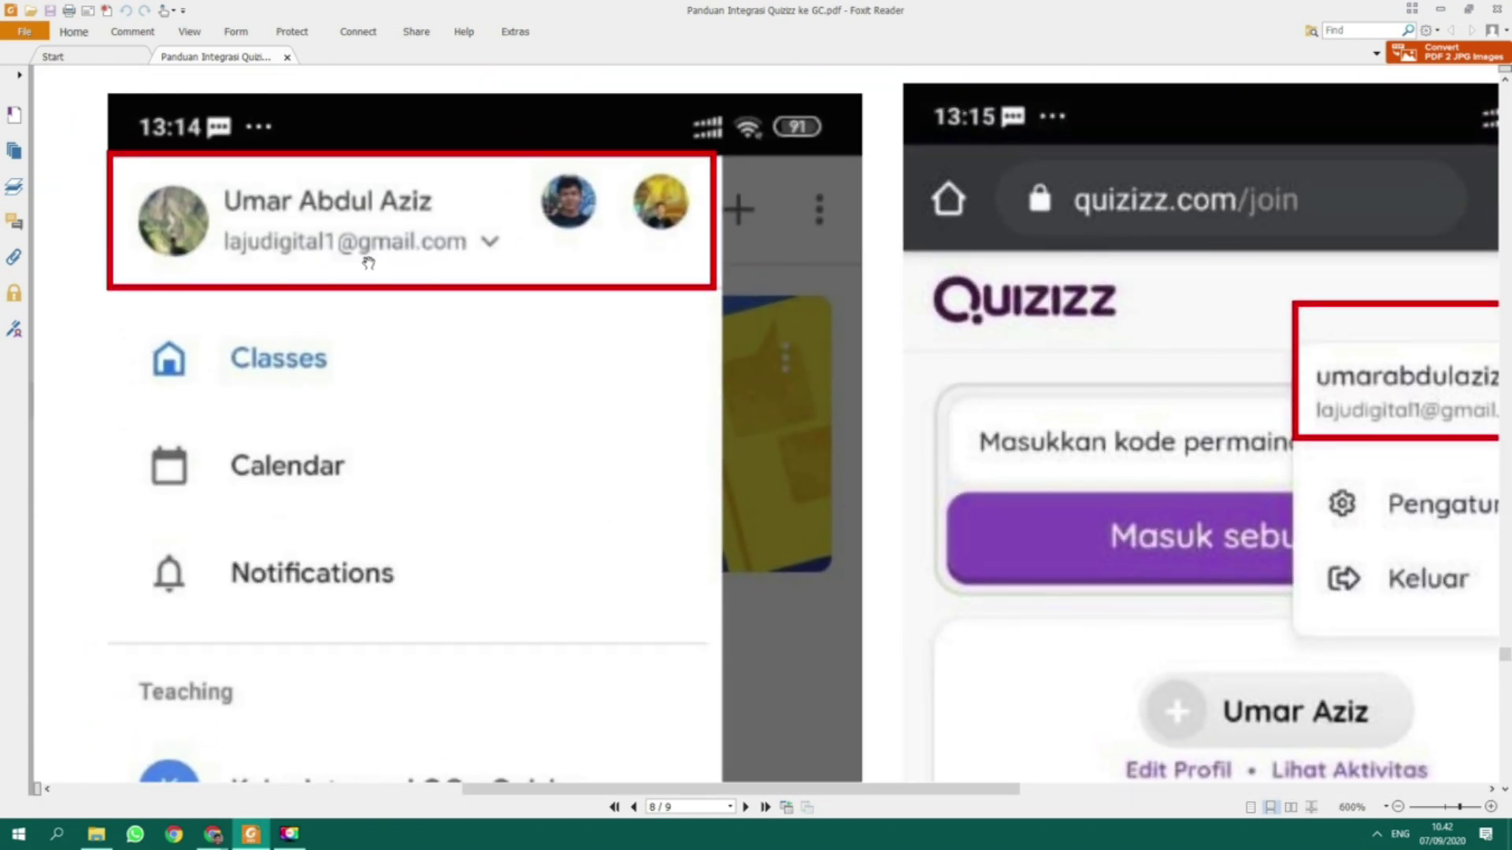
{"action": "scroll", "coordinate": [368, 263], "scroll_direction": "down", "scroll_amount": 1, "text": "ctrl"}
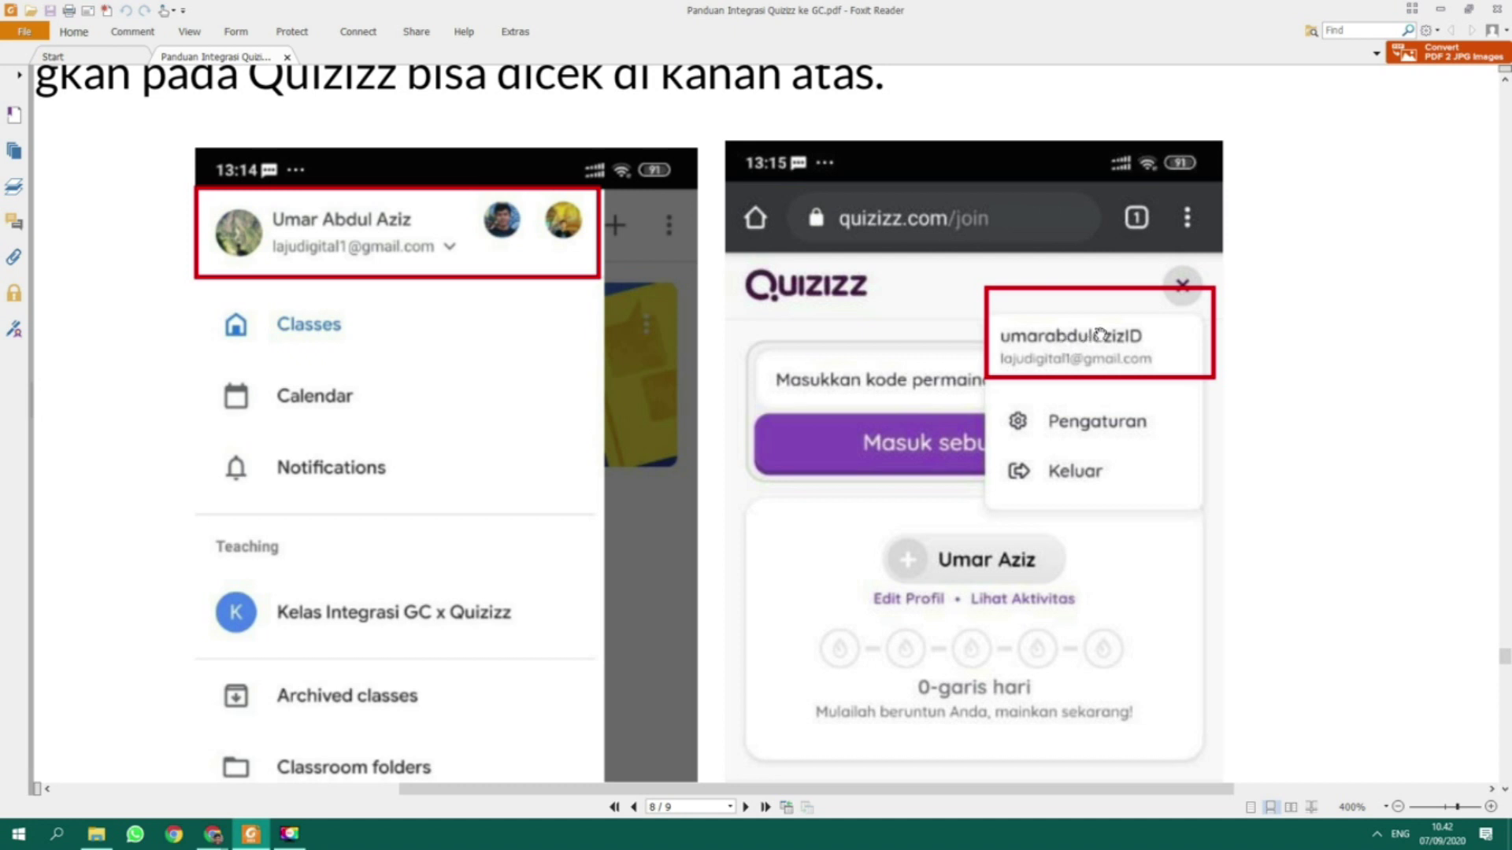
{"action": "scroll", "coordinate": [1107, 331], "scroll_direction": "down", "scroll_amount": 1, "text": "ctrl"}
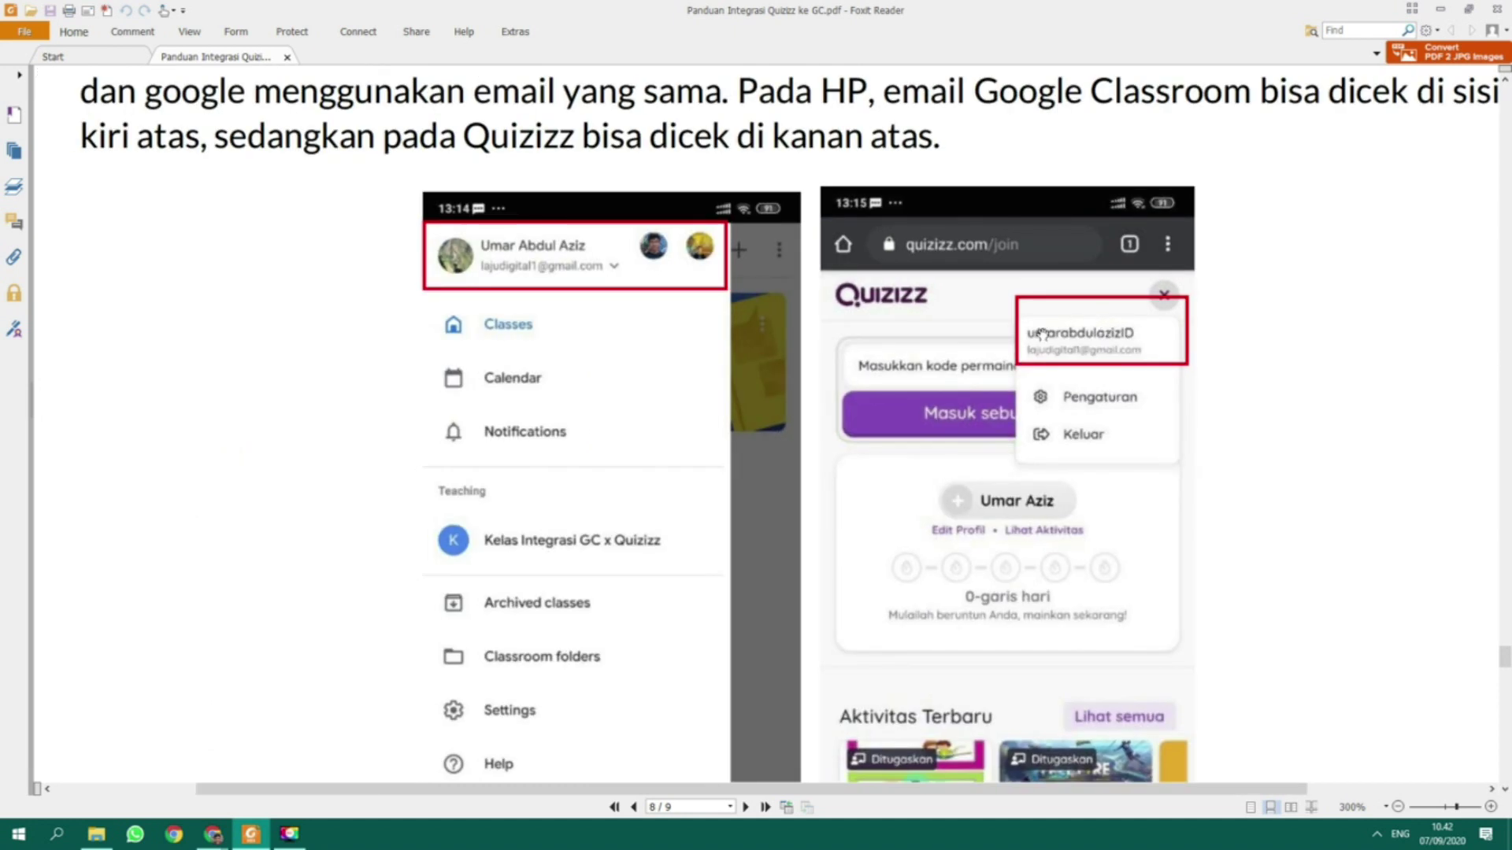
{"action": "scroll", "coordinate": [1045, 334], "scroll_direction": "down", "scroll_amount": 1, "text": "ctrl"}
{"action": "scroll", "coordinate": [1043, 334], "scroll_direction": "down", "scroll_amount": 1, "text": "ctrl"}
{"action": "scroll", "coordinate": [1071, 457], "scroll_direction": "down", "scroll_amount": 2}
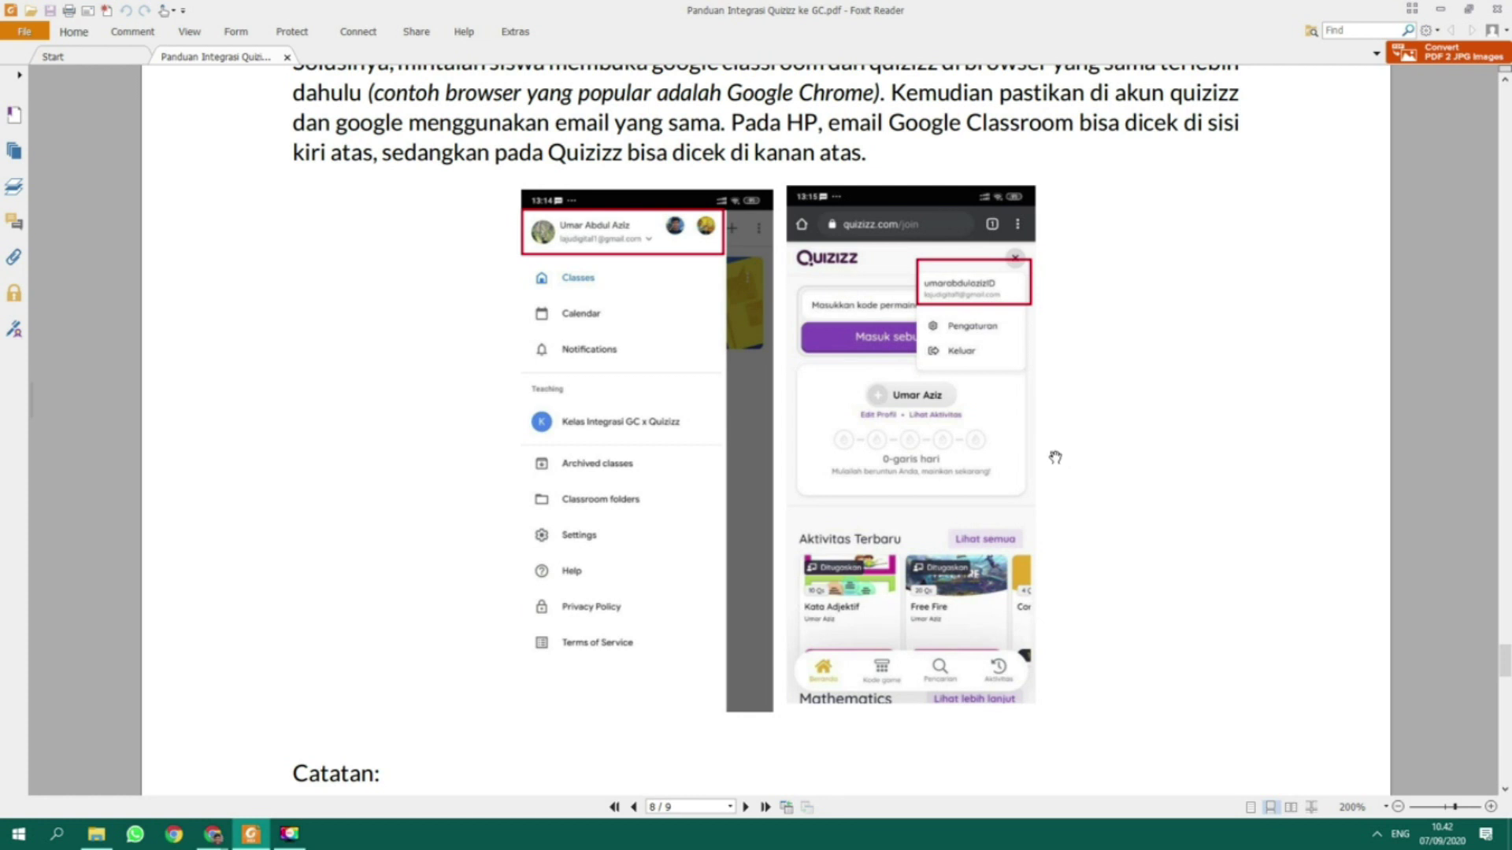
{"action": "scroll", "coordinate": [1055, 461], "scroll_direction": "up", "scroll_amount": 1}
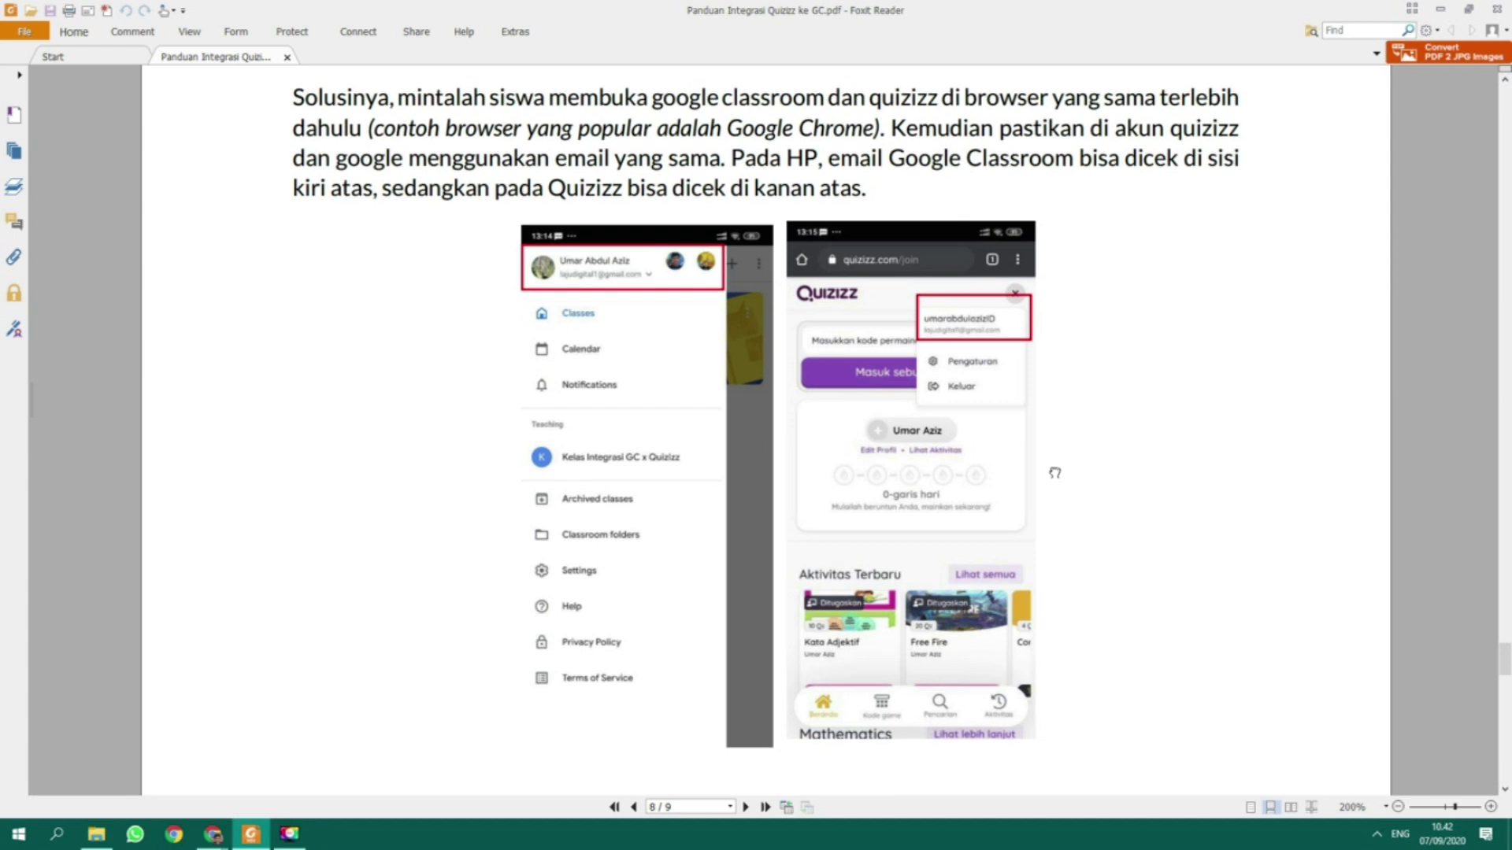
{"action": "scroll", "coordinate": [1192, 604], "scroll_direction": "up", "scroll_amount": 1}
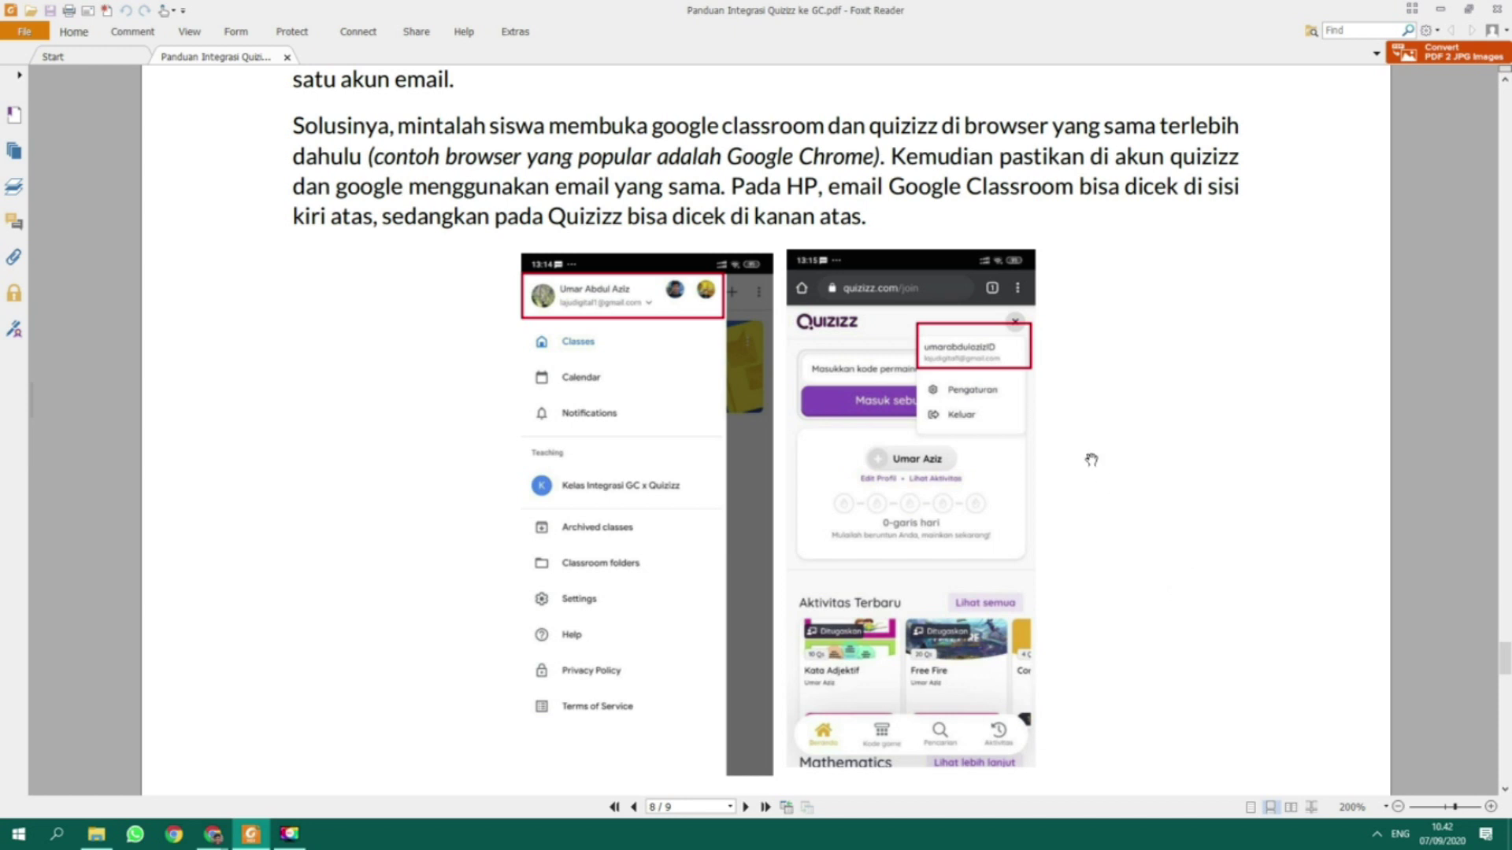
- Read the notes ending page 8 and FAQ item 4 on page 9, and return to the invitation instructions on page 6
{"action": "left_click_drag", "start_coordinate": [1124, 478], "coordinate": [1119, 306]}
{"action": "scroll", "coordinate": [1119, 306], "scroll_direction": "down", "scroll_amount": 3}
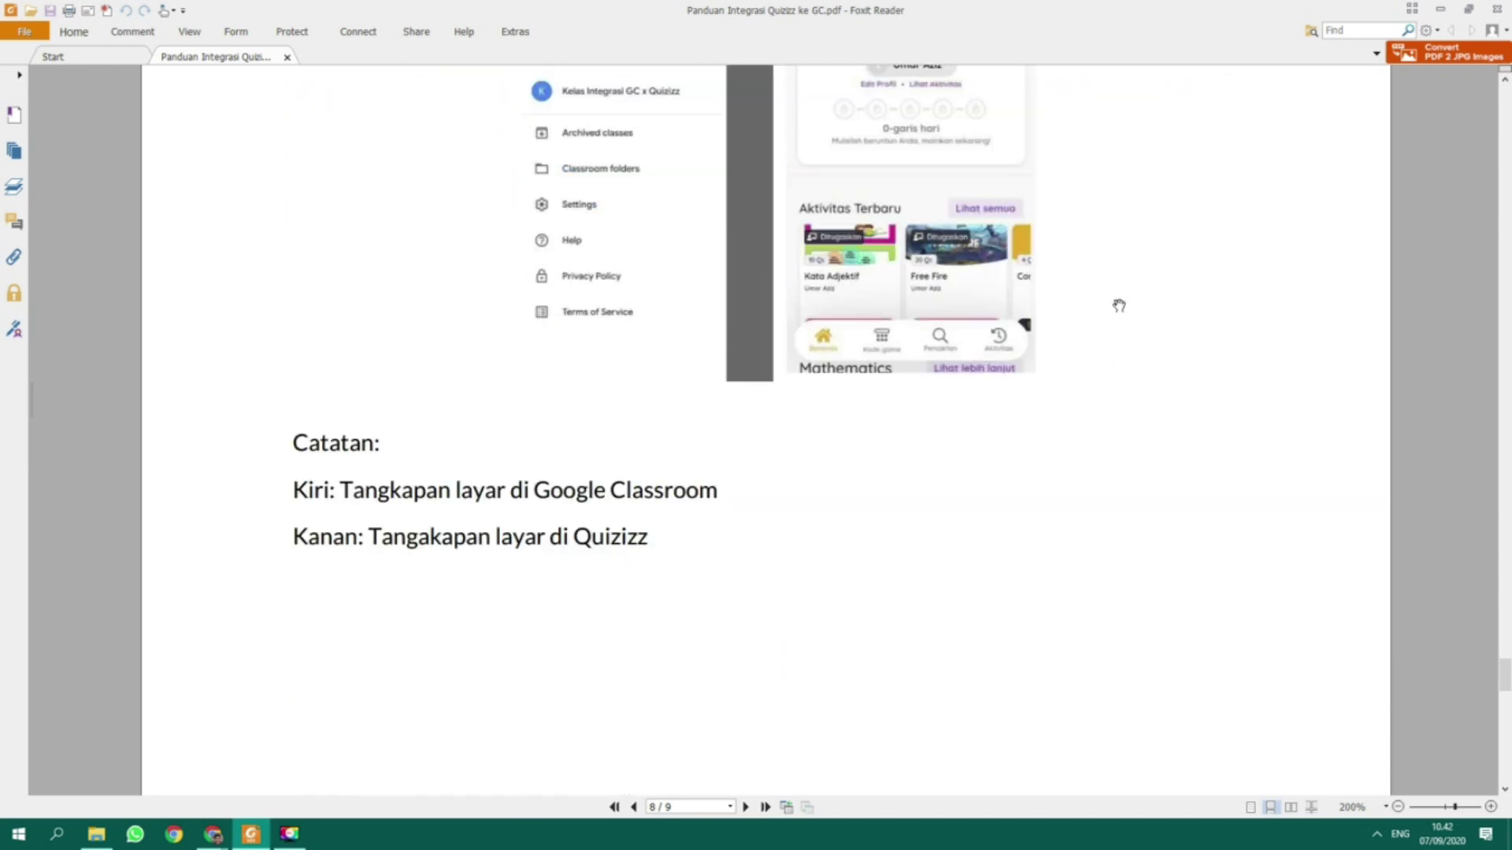
{"action": "scroll", "coordinate": [1119, 305], "scroll_direction": "down", "scroll_amount": 10}
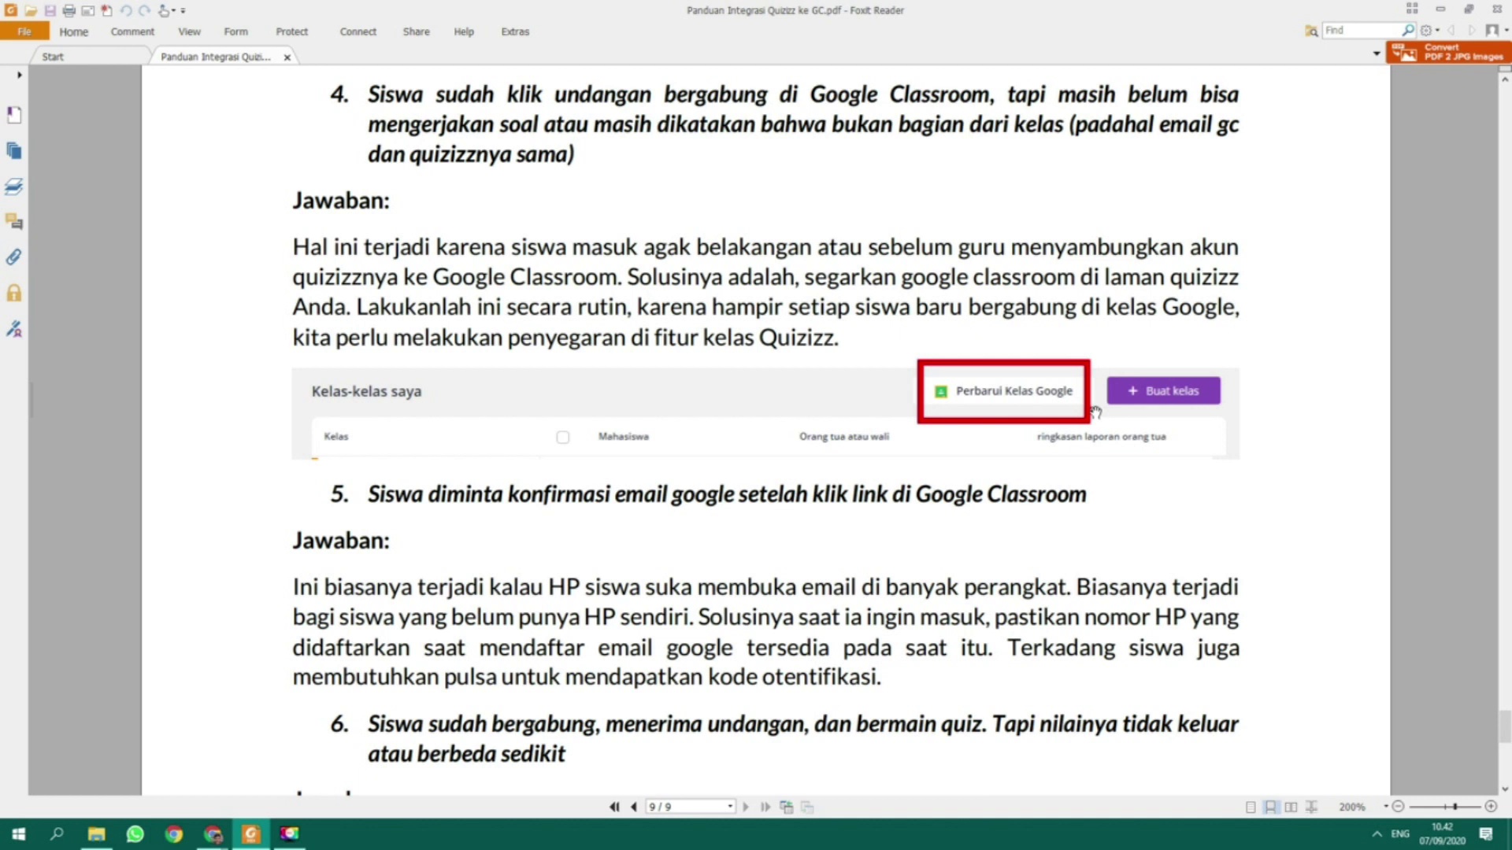
{"action": "scroll", "coordinate": [1096, 413], "scroll_direction": "up", "scroll_amount": 15}
{"action": "scroll", "coordinate": [1095, 418], "scroll_direction": "up", "scroll_amount": 15}
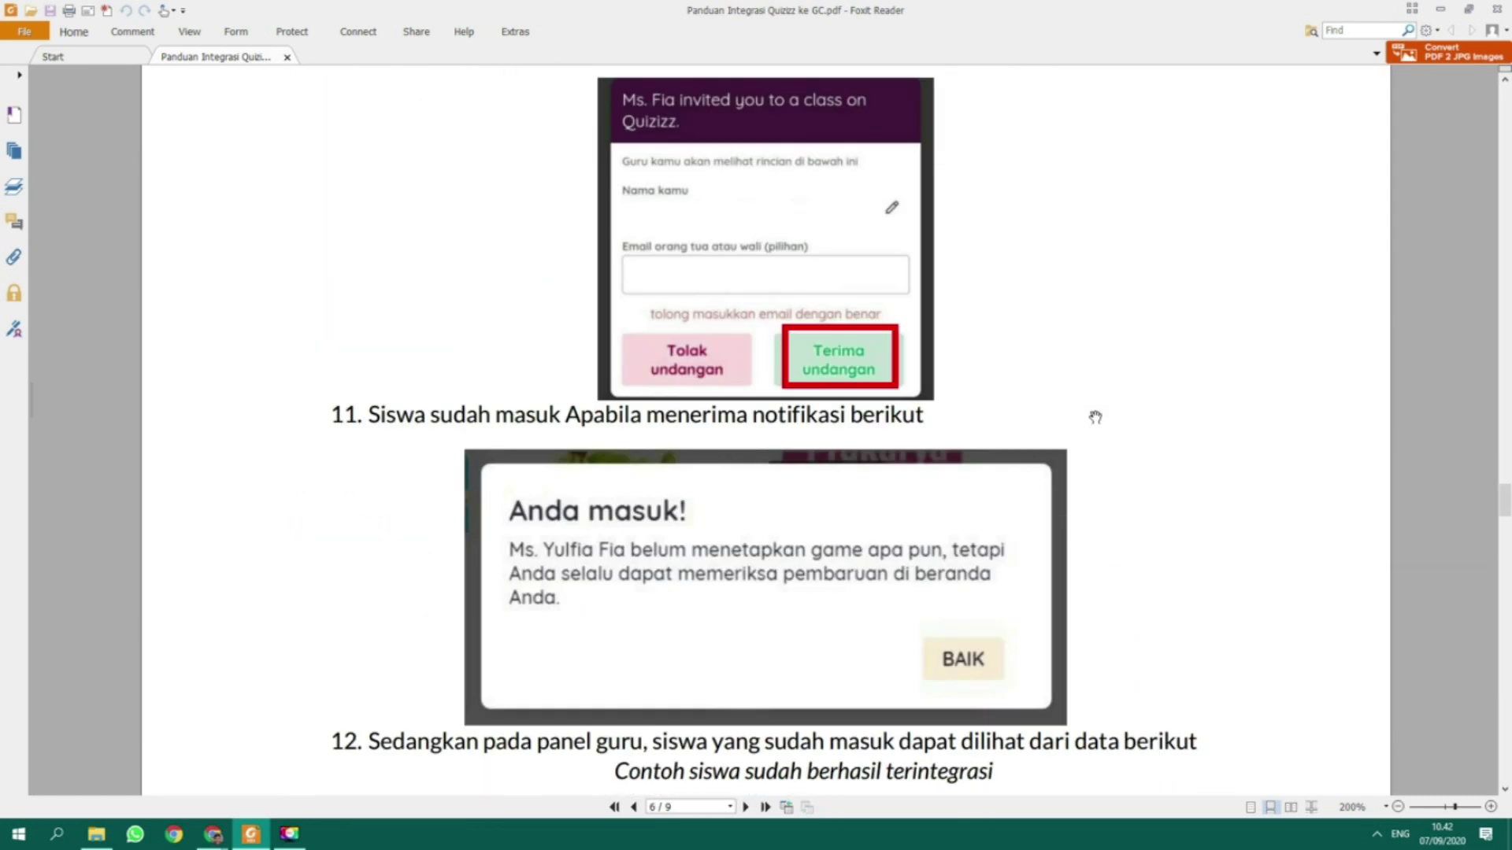
{"action": "scroll", "coordinate": [1095, 417], "scroll_direction": "up", "scroll_amount": 3}
- Switch to the teacher's Quizizz classes page in Chrome and update all three listed classes from Google Classroom
{"action": "mouse_move", "coordinate": [213, 835]}
{"action": "left_click", "coordinate": [185, 752]}
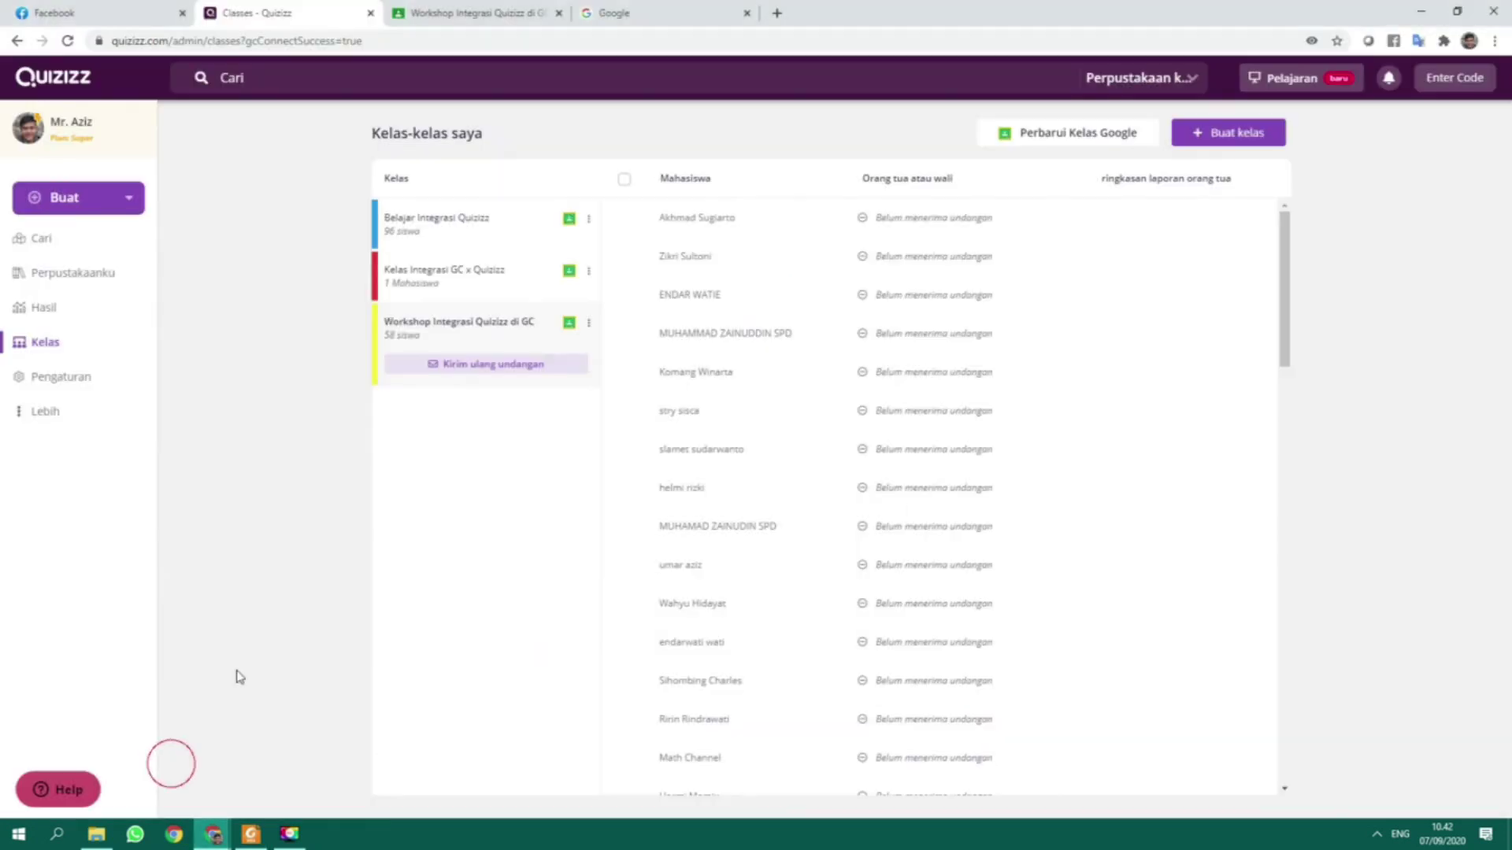
{"action": "scroll", "coordinate": [1073, 310], "scroll_direction": "down", "scroll_amount": 10}
{"action": "scroll", "coordinate": [1074, 309], "scroll_direction": "down", "scroll_amount": 3}
{"action": "scroll", "coordinate": [1071, 312], "scroll_direction": "up", "scroll_amount": 15}
{"action": "left_click", "coordinate": [1109, 139]}
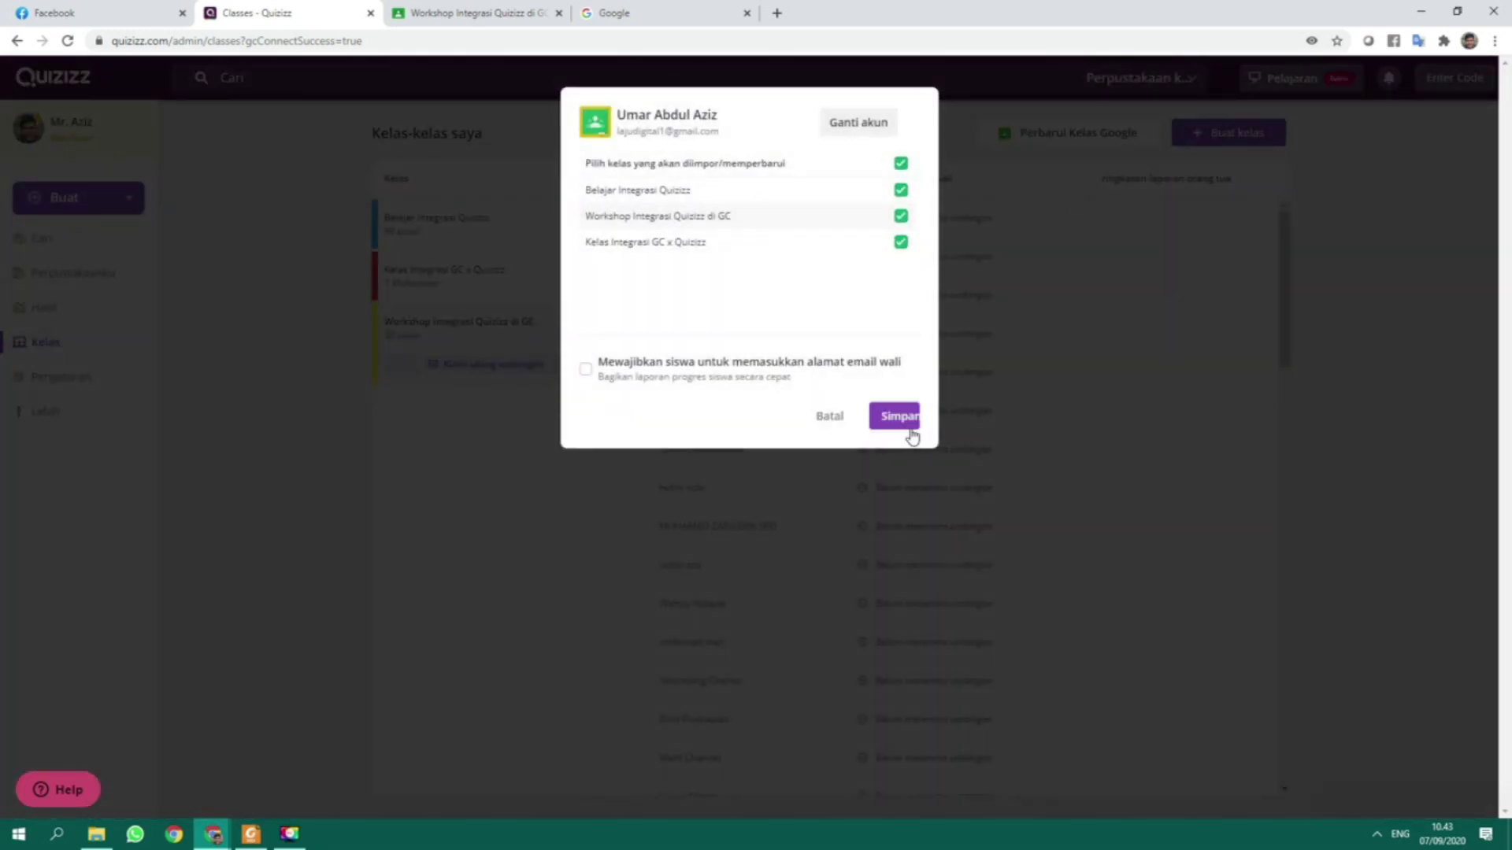
{"action": "left_click", "coordinate": [909, 428]}
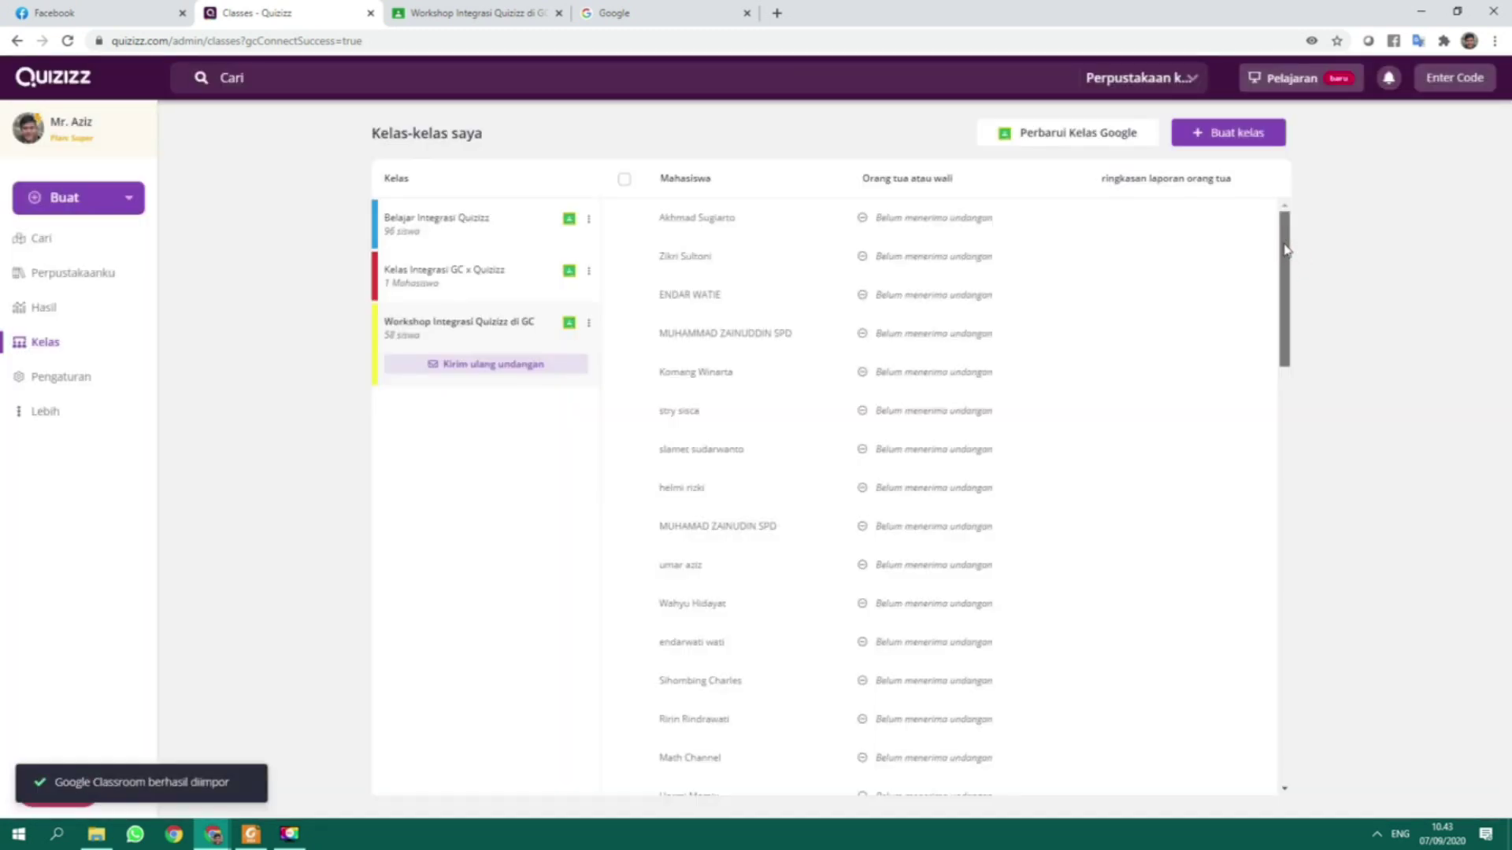
- Check the students' invitation status in the Belajar Integrasi Quizizz and Workshop Integrasi Quizizz di GC classes
{"action": "left_click_drag", "start_coordinate": [1285, 260], "coordinate": [1276, 202]}
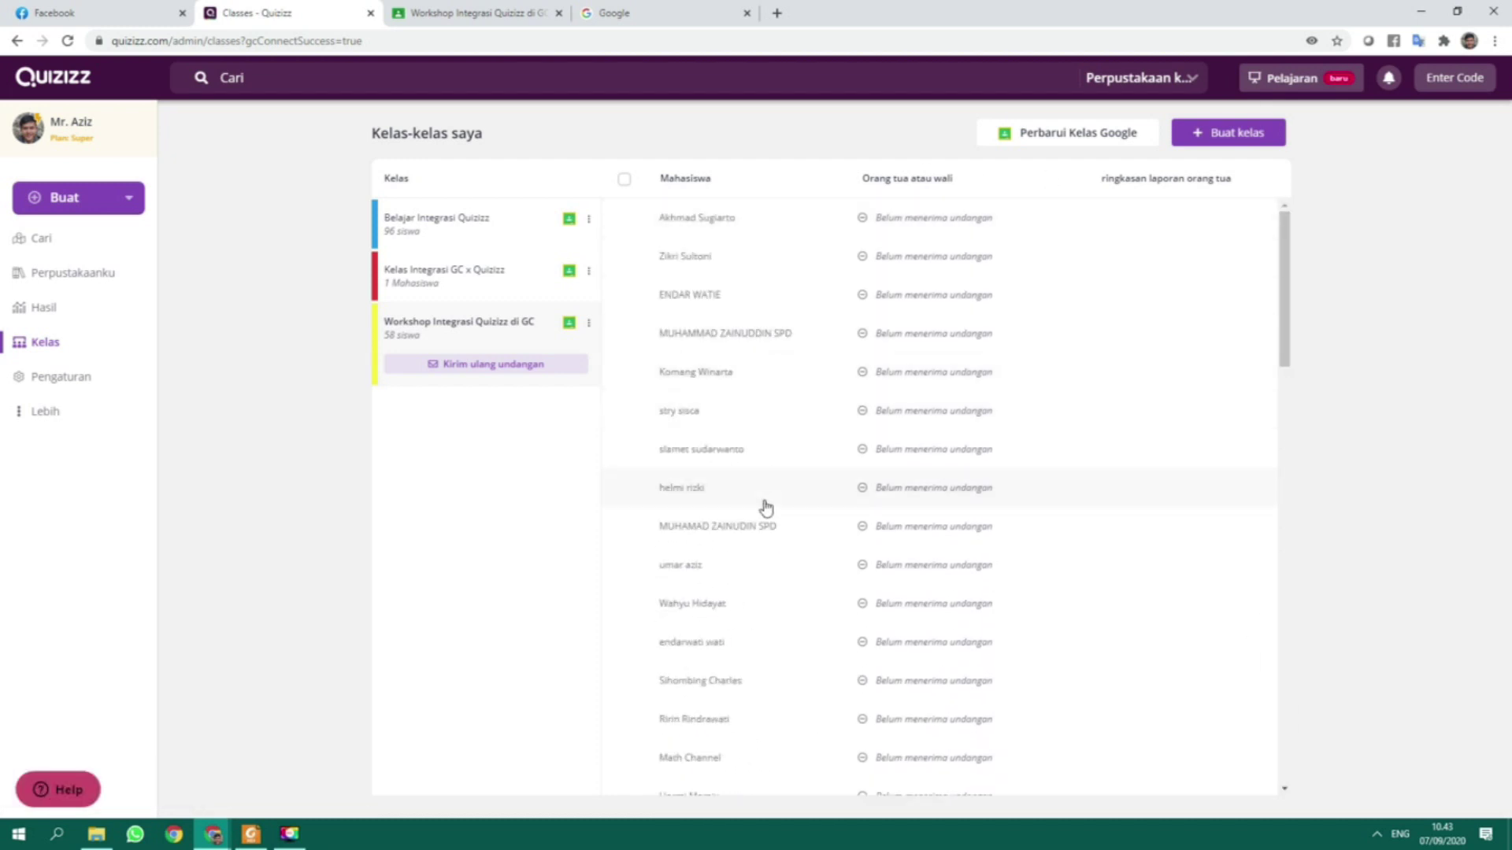
{"action": "left_click", "coordinate": [438, 233]}
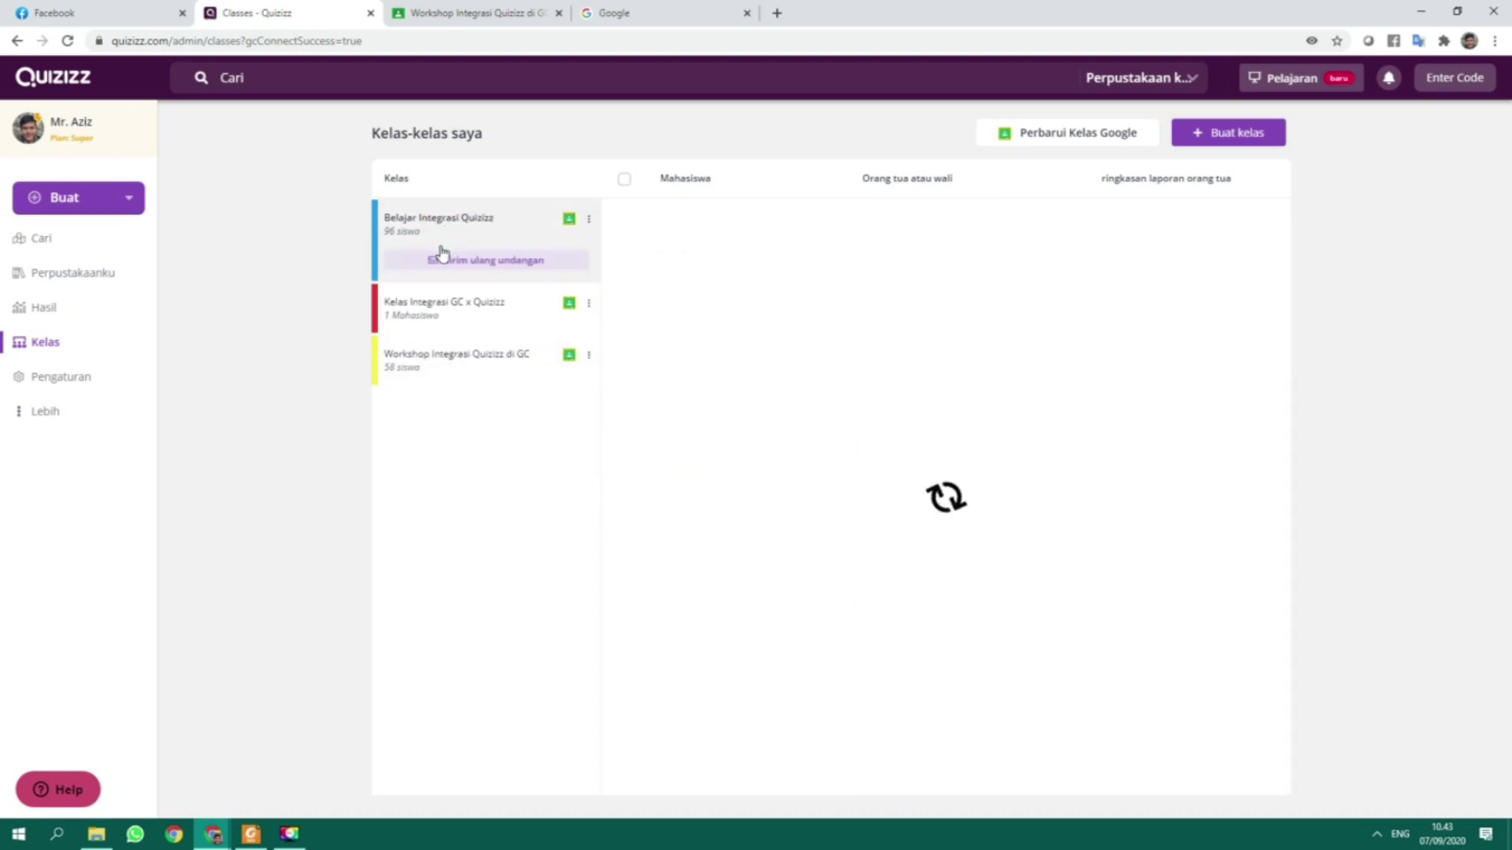
{"action": "left_click", "coordinate": [1425, 804]}
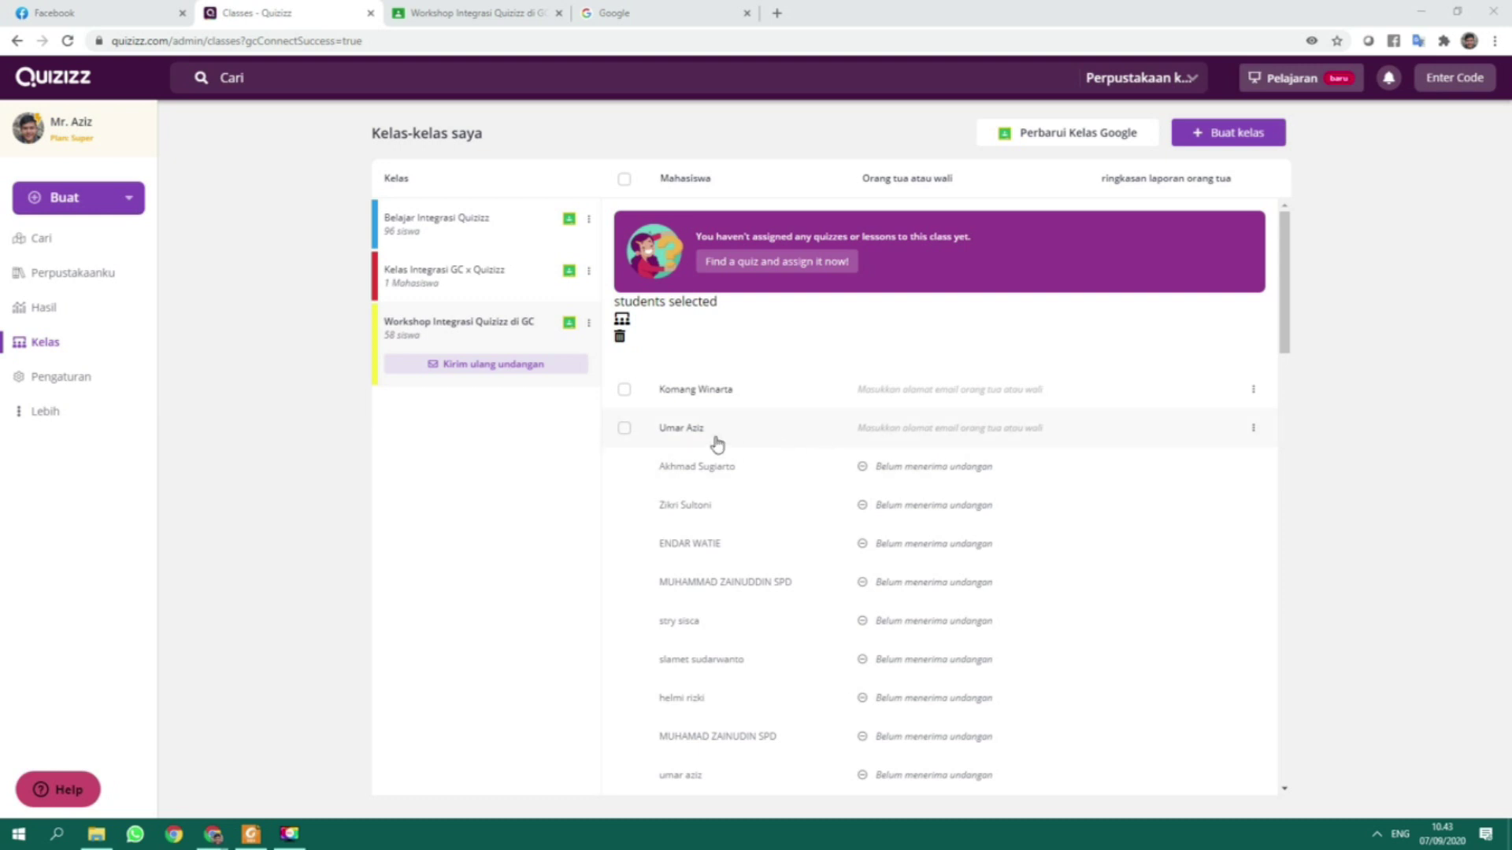
{"action": "scroll", "coordinate": [740, 427], "scroll_direction": "down", "scroll_amount": 1}
{"action": "scroll", "coordinate": [945, 394], "scroll_direction": "down", "scroll_amount": 1}
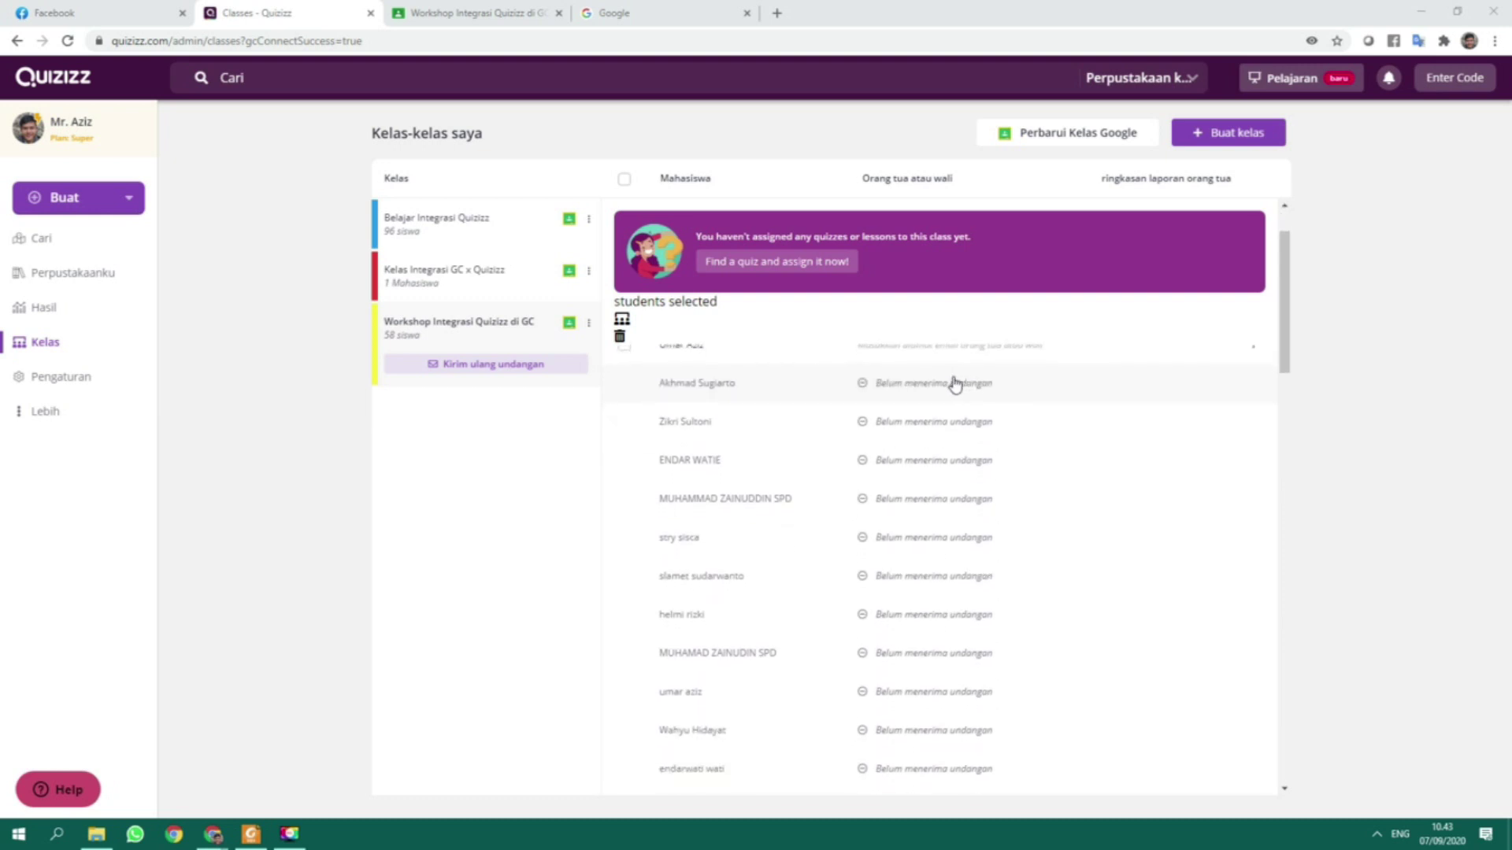
{"action": "scroll", "coordinate": [708, 409], "scroll_direction": "up", "scroll_amount": 2}
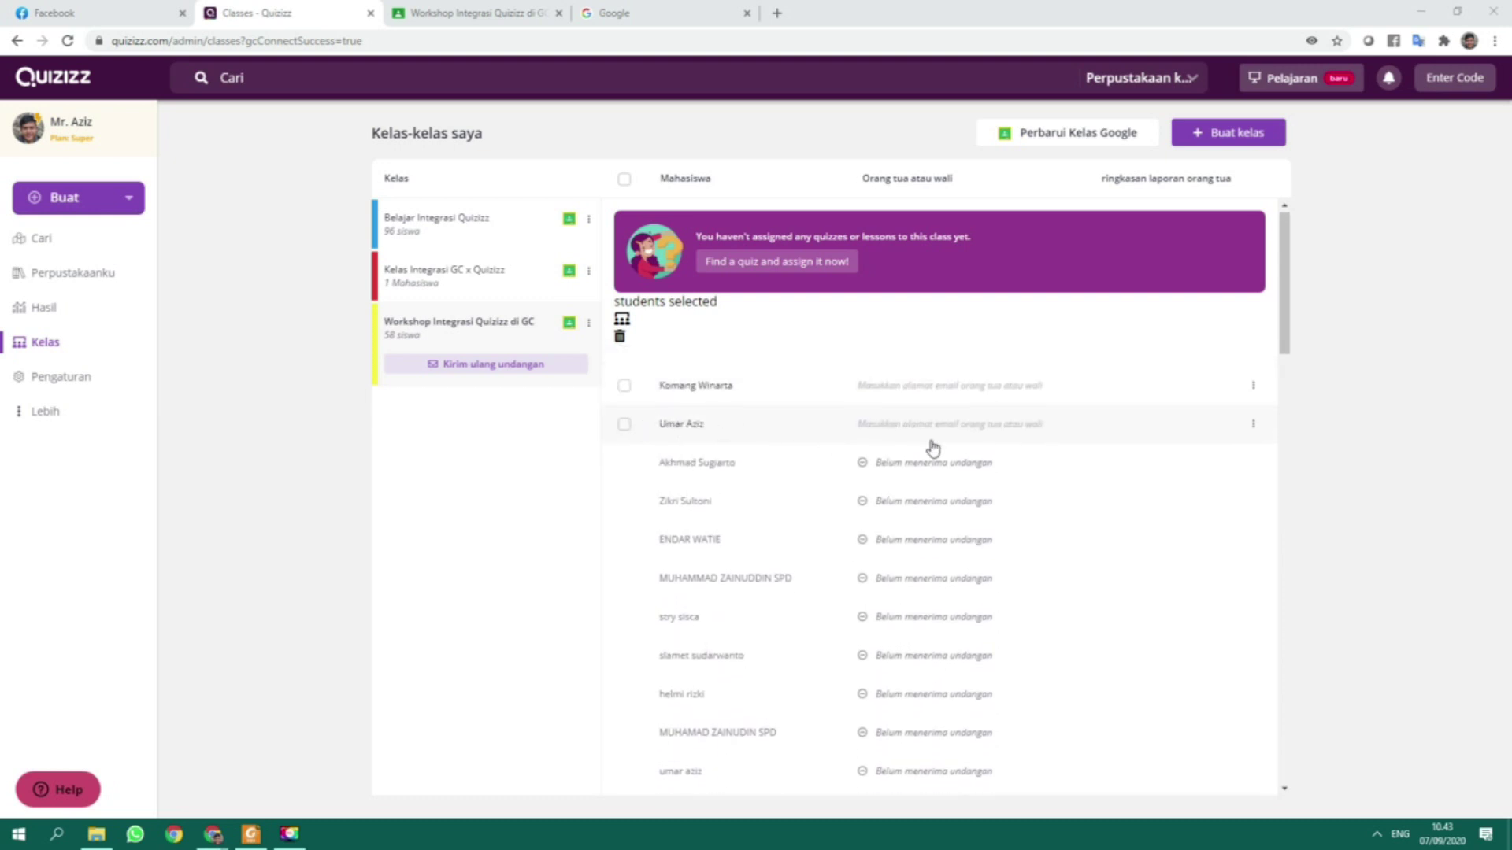
{"action": "scroll", "coordinate": [866, 429], "scroll_direction": "down", "scroll_amount": 1}
{"action": "scroll", "coordinate": [913, 431], "scroll_direction": "down", "scroll_amount": 1}
{"action": "scroll", "coordinate": [890, 451], "scroll_direction": "down", "scroll_amount": 6}
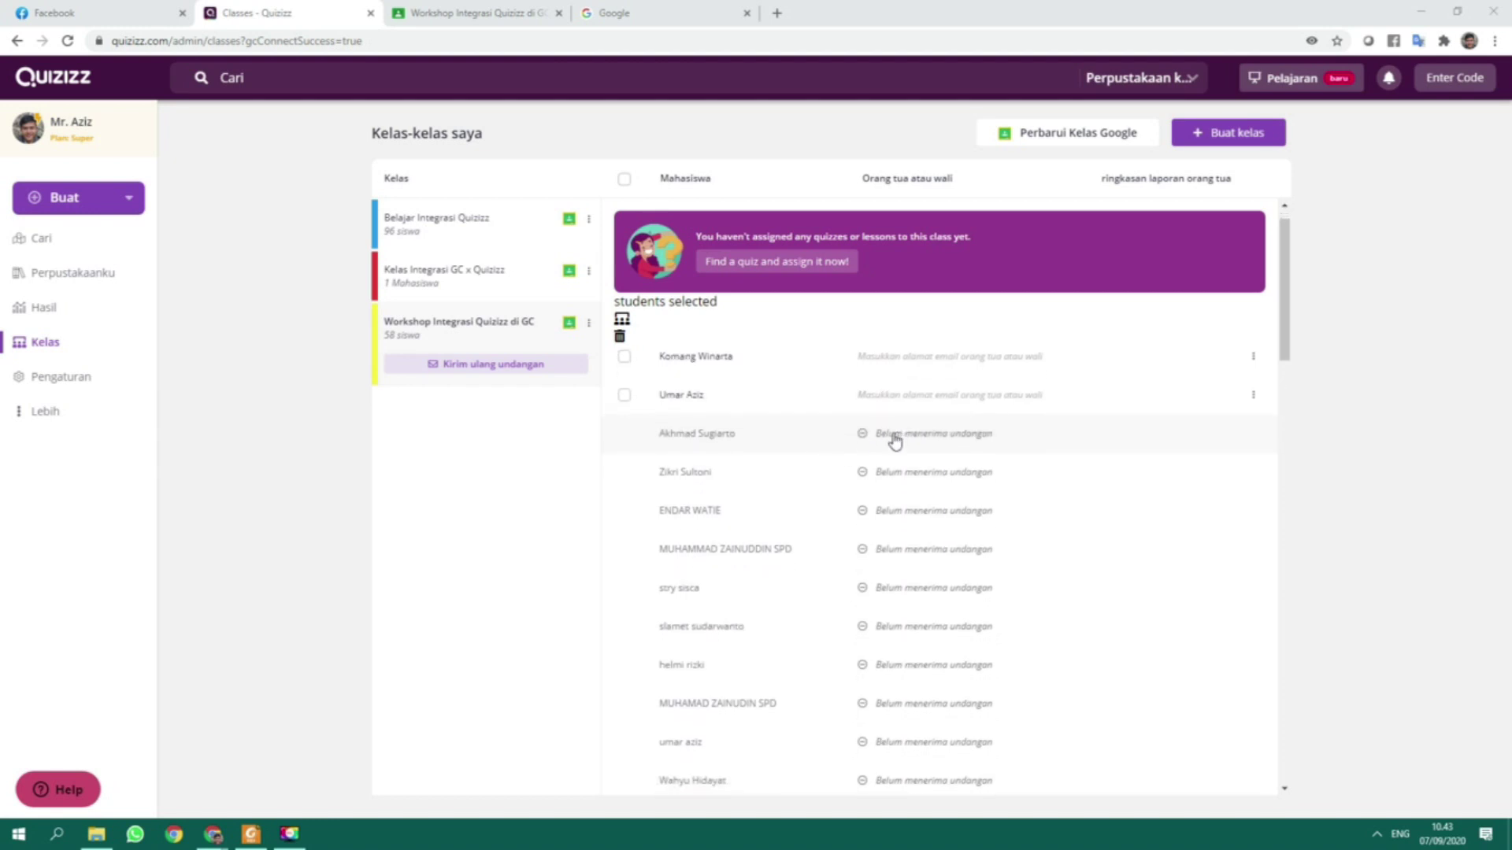
{"action": "scroll", "coordinate": [1008, 527], "scroll_direction": "down", "scroll_amount": 2}
{"action": "scroll", "coordinate": [769, 472], "scroll_direction": "up", "scroll_amount": 5}
- Switch to Foxit Reader and review the page 9 FAQ answer on refreshing Google classes in Quizizz at an enlarged view
{"action": "left_click", "coordinate": [251, 835]}
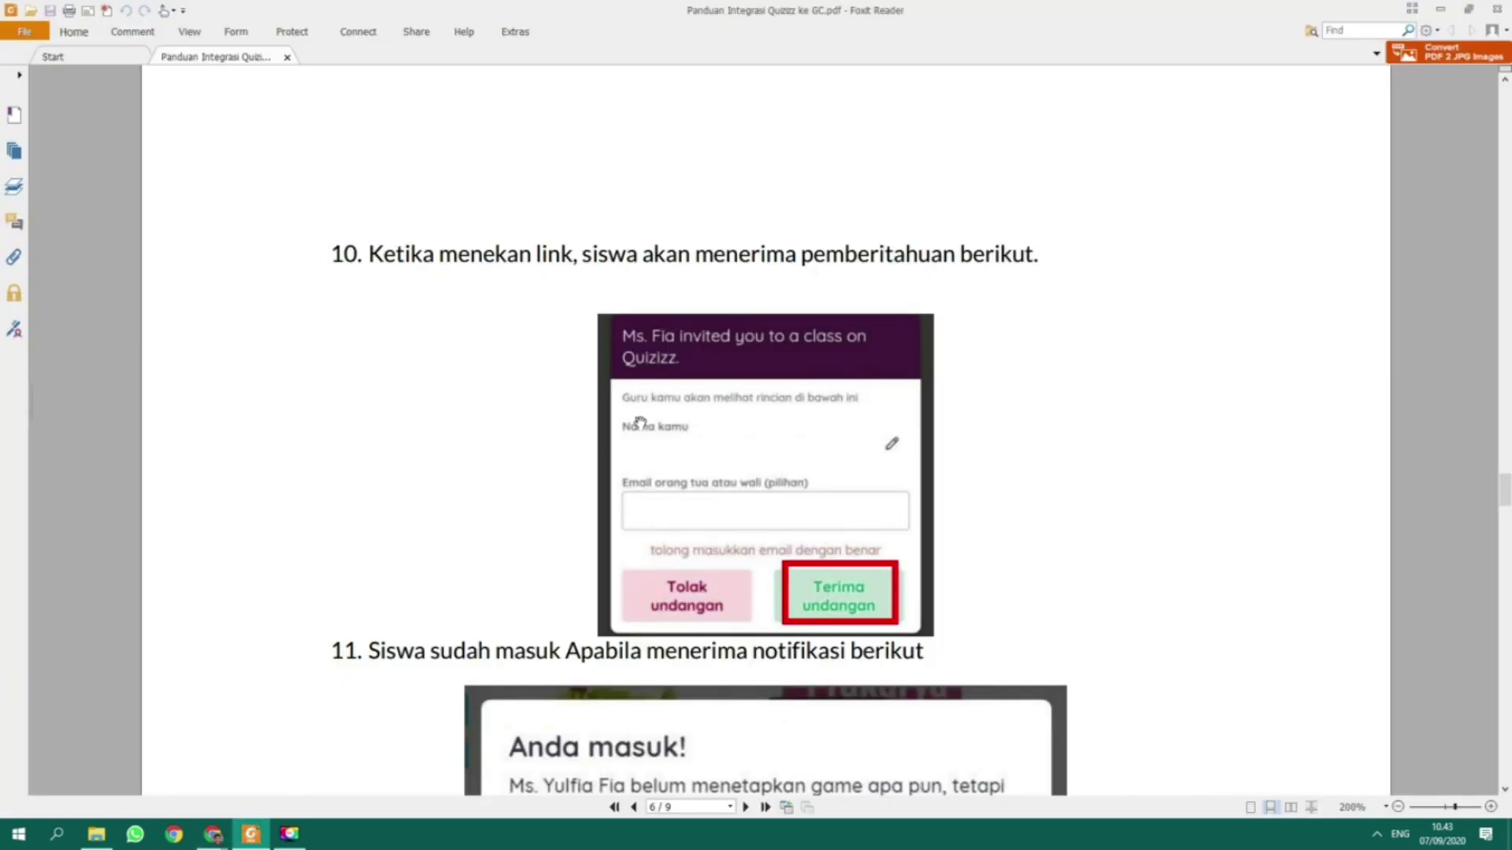
{"action": "scroll", "coordinate": [467, 592], "scroll_direction": "down", "scroll_amount": 6}
{"action": "scroll", "coordinate": [670, 432], "scroll_direction": "down", "scroll_amount": 3}
{"action": "scroll", "coordinate": [748, 450], "scroll_direction": "down", "scroll_amount": 15}
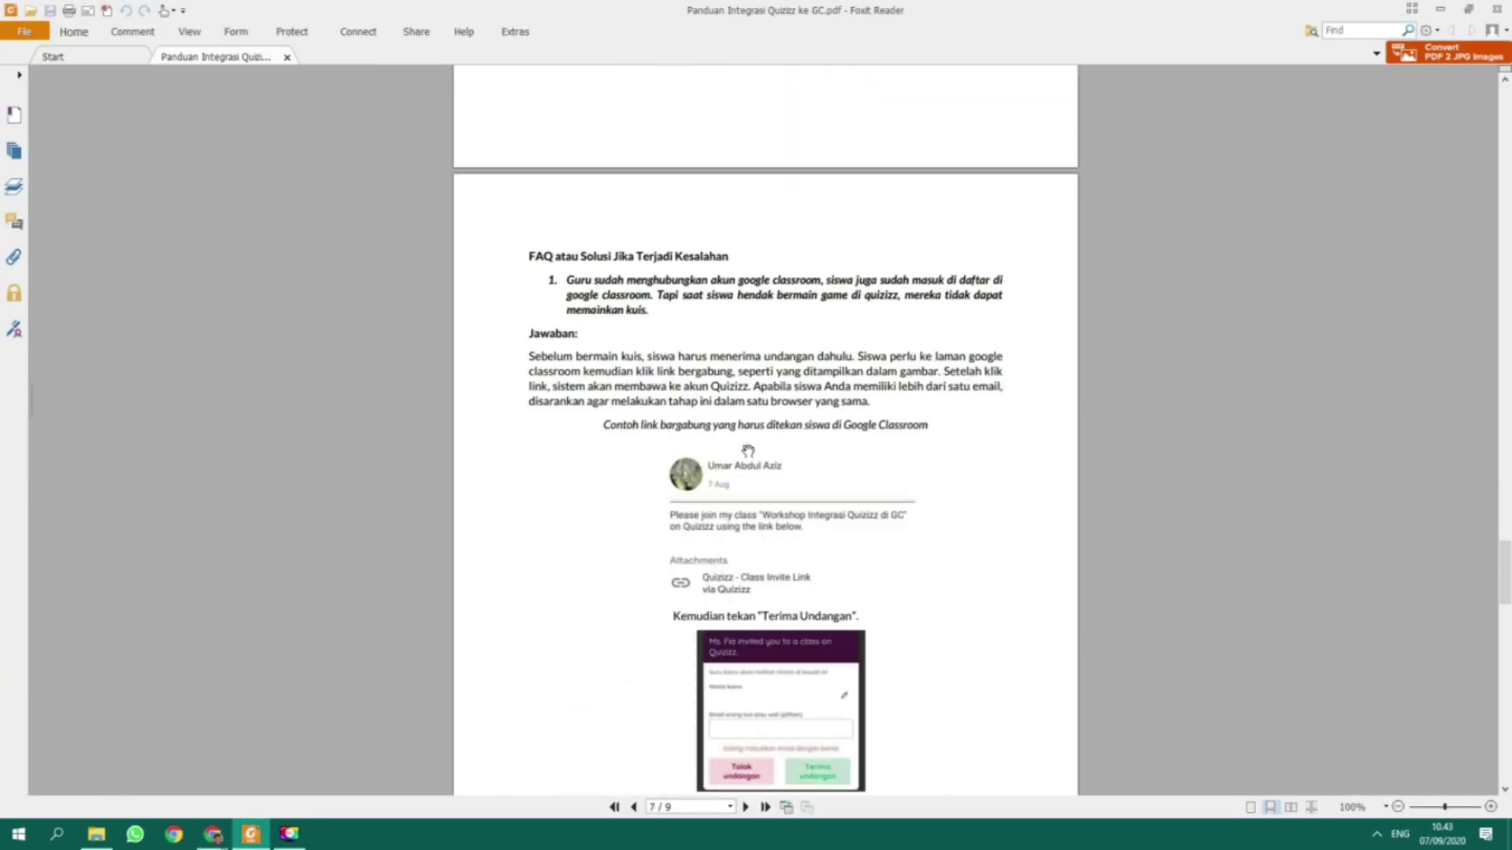
{"action": "scroll", "coordinate": [768, 458], "scroll_direction": "down", "scroll_amount": 9}
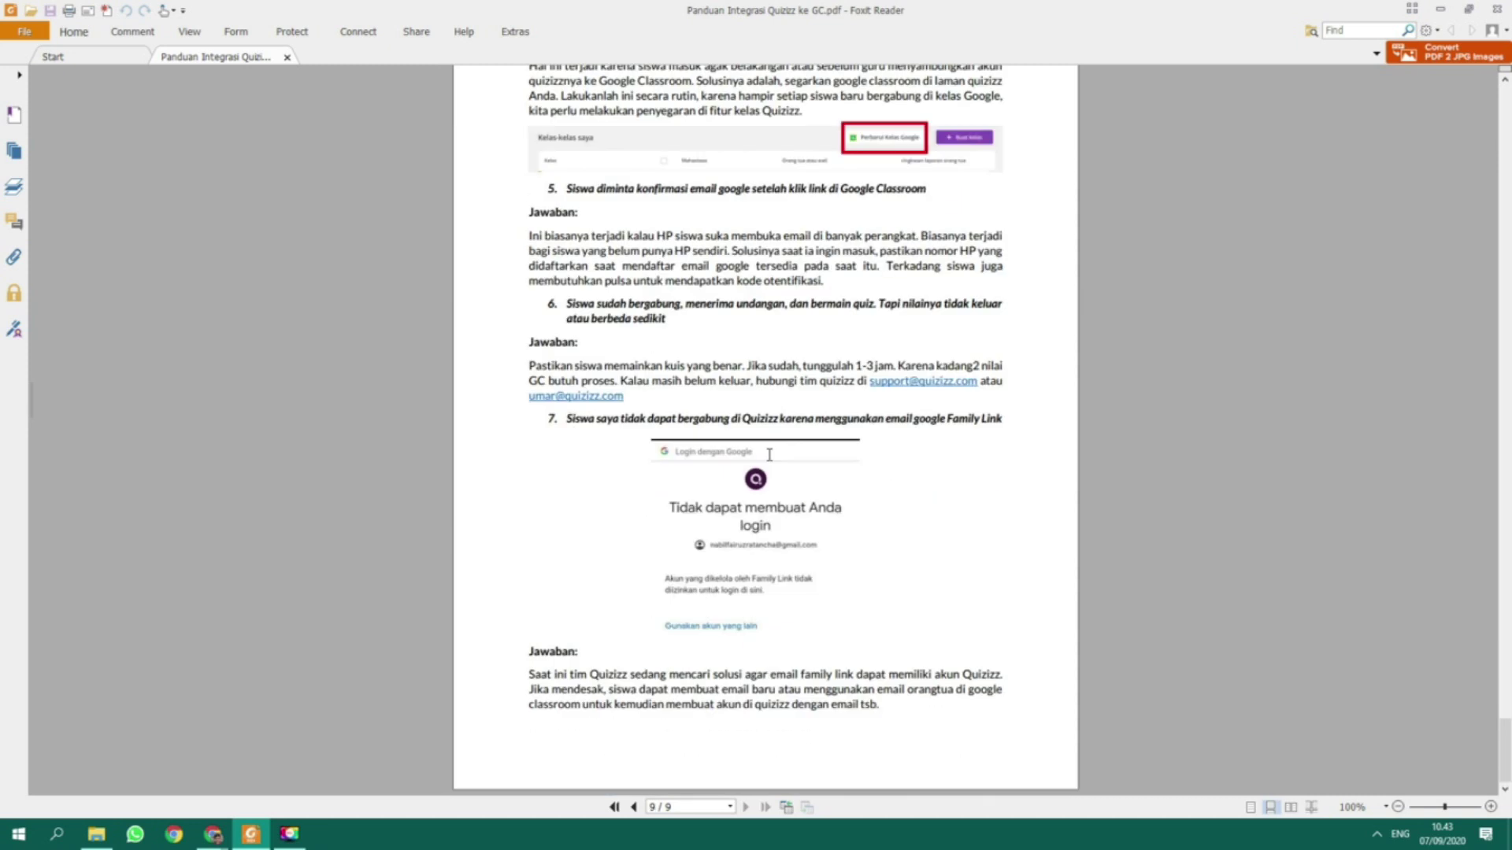
{"action": "scroll", "coordinate": [768, 454], "scroll_direction": "up", "scroll_amount": 2}
{"action": "scroll", "coordinate": [832, 391], "scroll_direction": "up", "scroll_amount": 3}
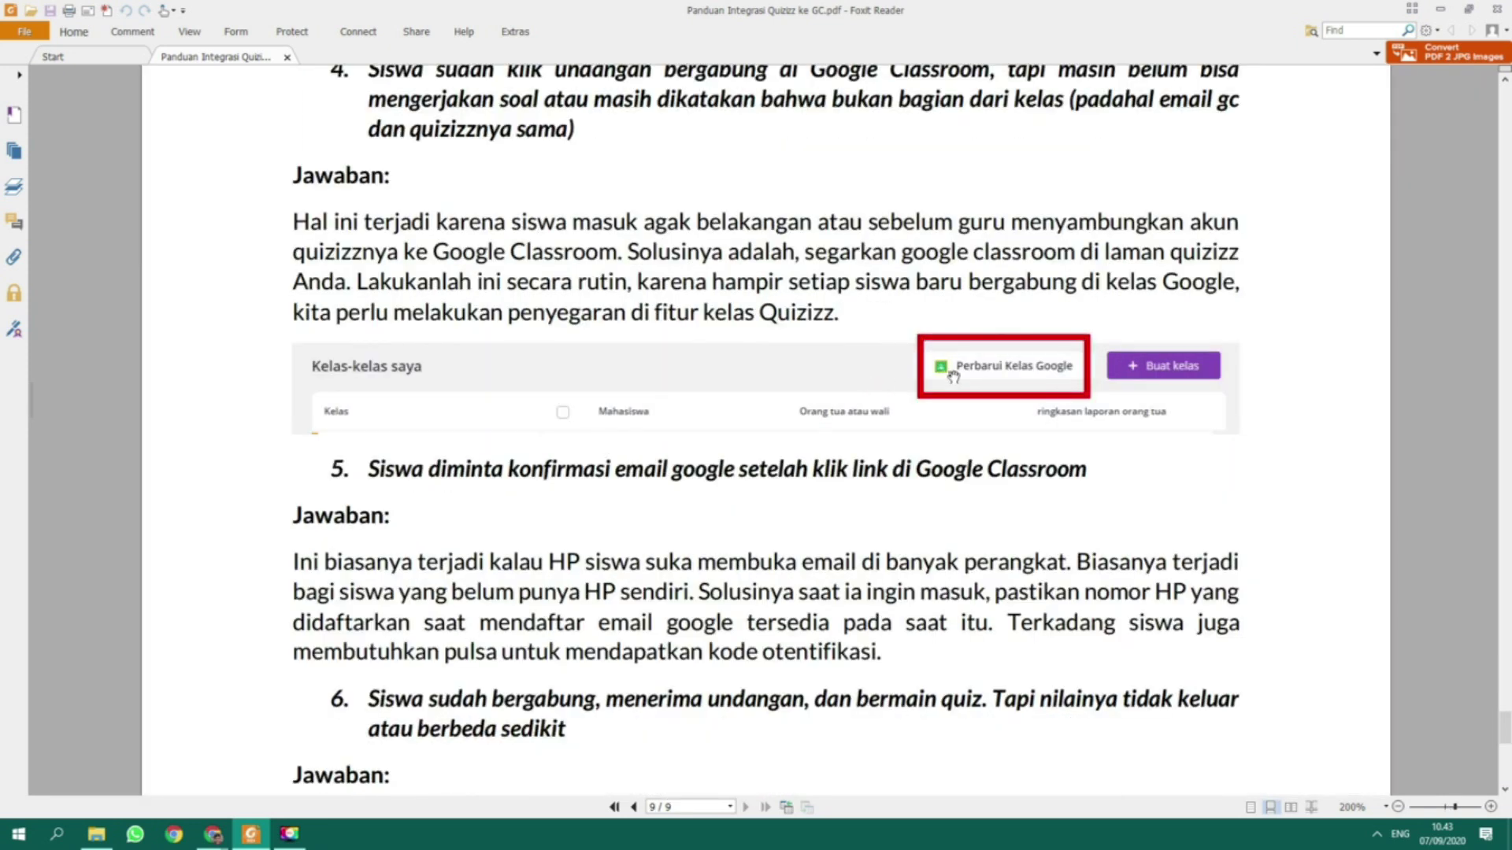
{"action": "scroll", "coordinate": [962, 373], "scroll_direction": "up", "scroll_amount": 1}
- Switch back to Chrome and review the people list of the Workshop Integrasi Quizizz di GC class in Google Classroom
{"action": "mouse_move", "coordinate": [212, 835]}
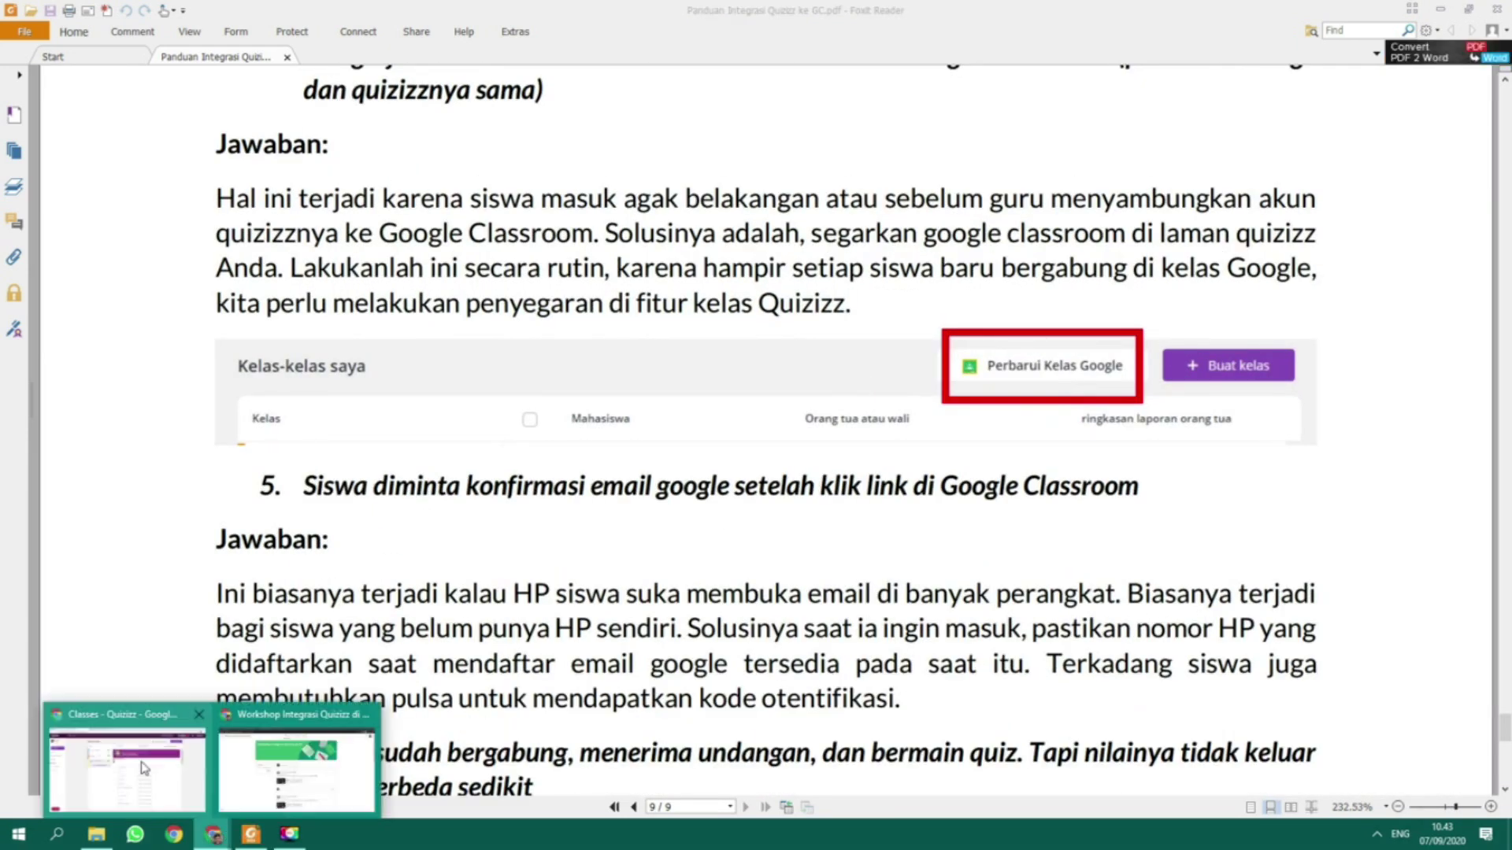
{"action": "left_click", "coordinate": [288, 756]}
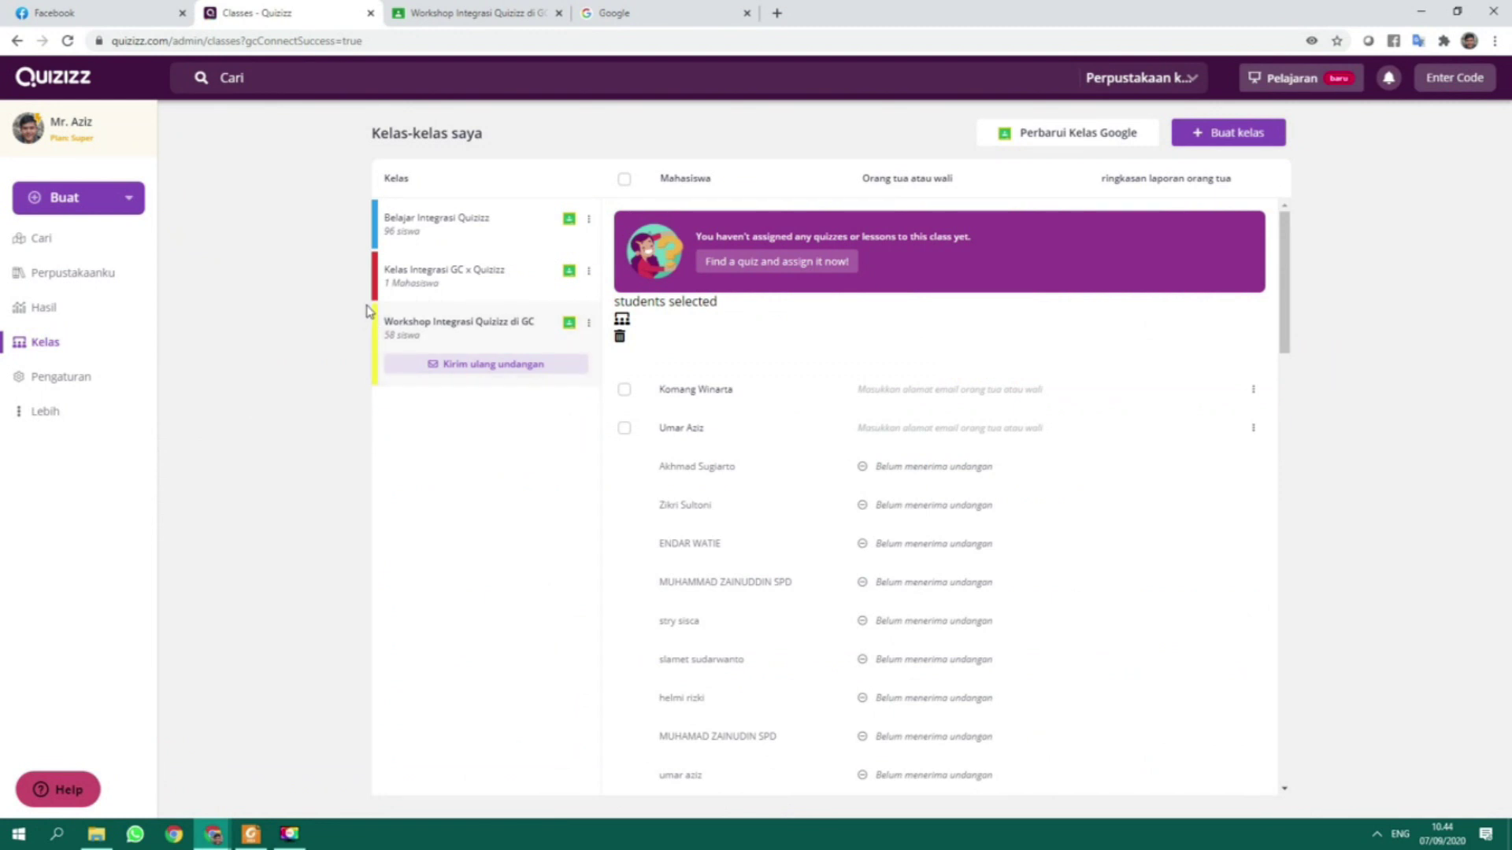
{"action": "left_click", "coordinate": [468, 14]}
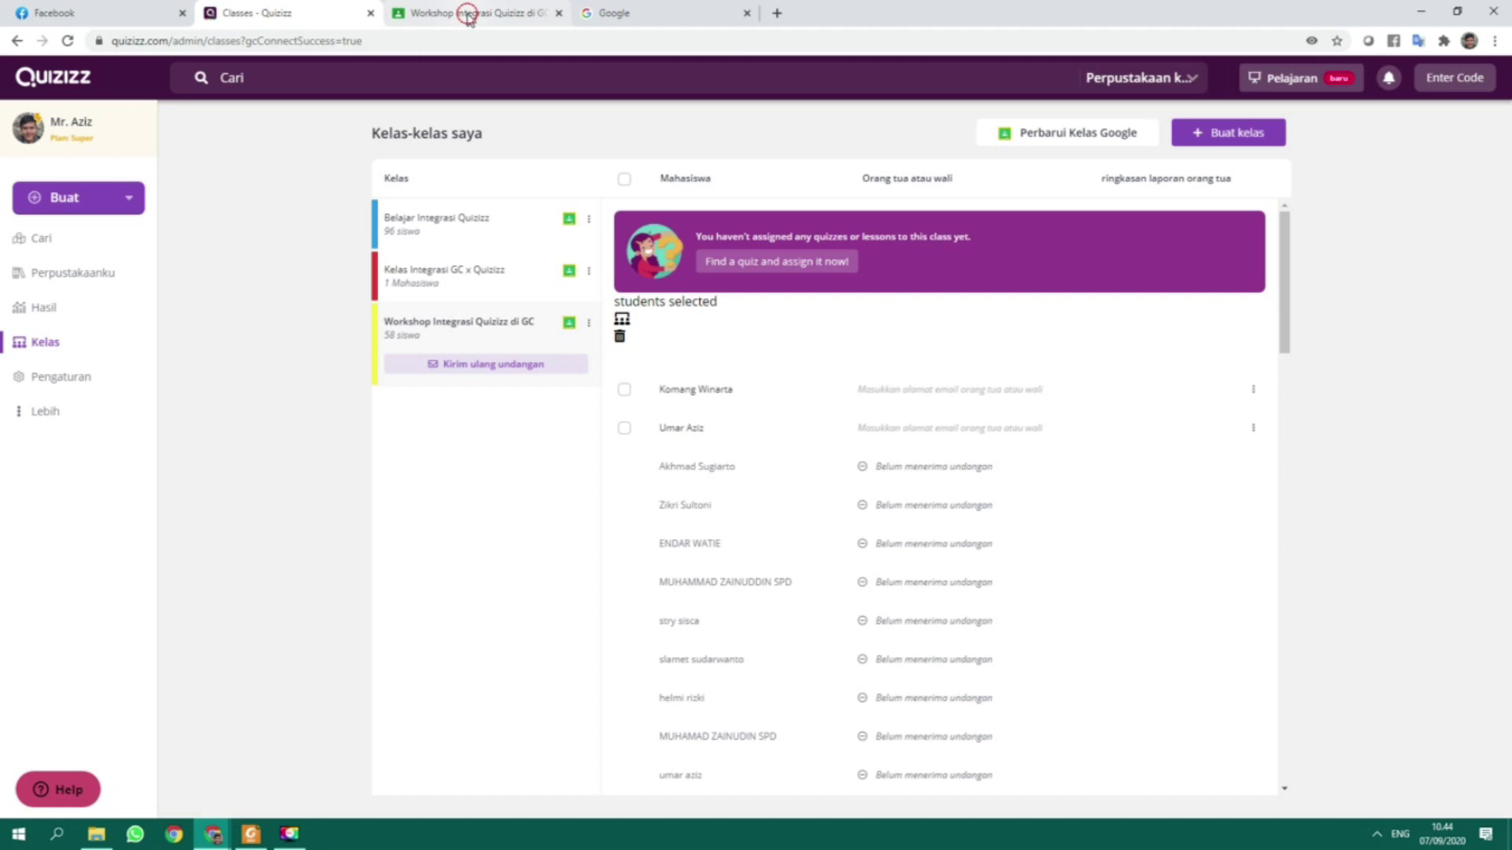
{"action": "left_click", "coordinate": [776, 86]}
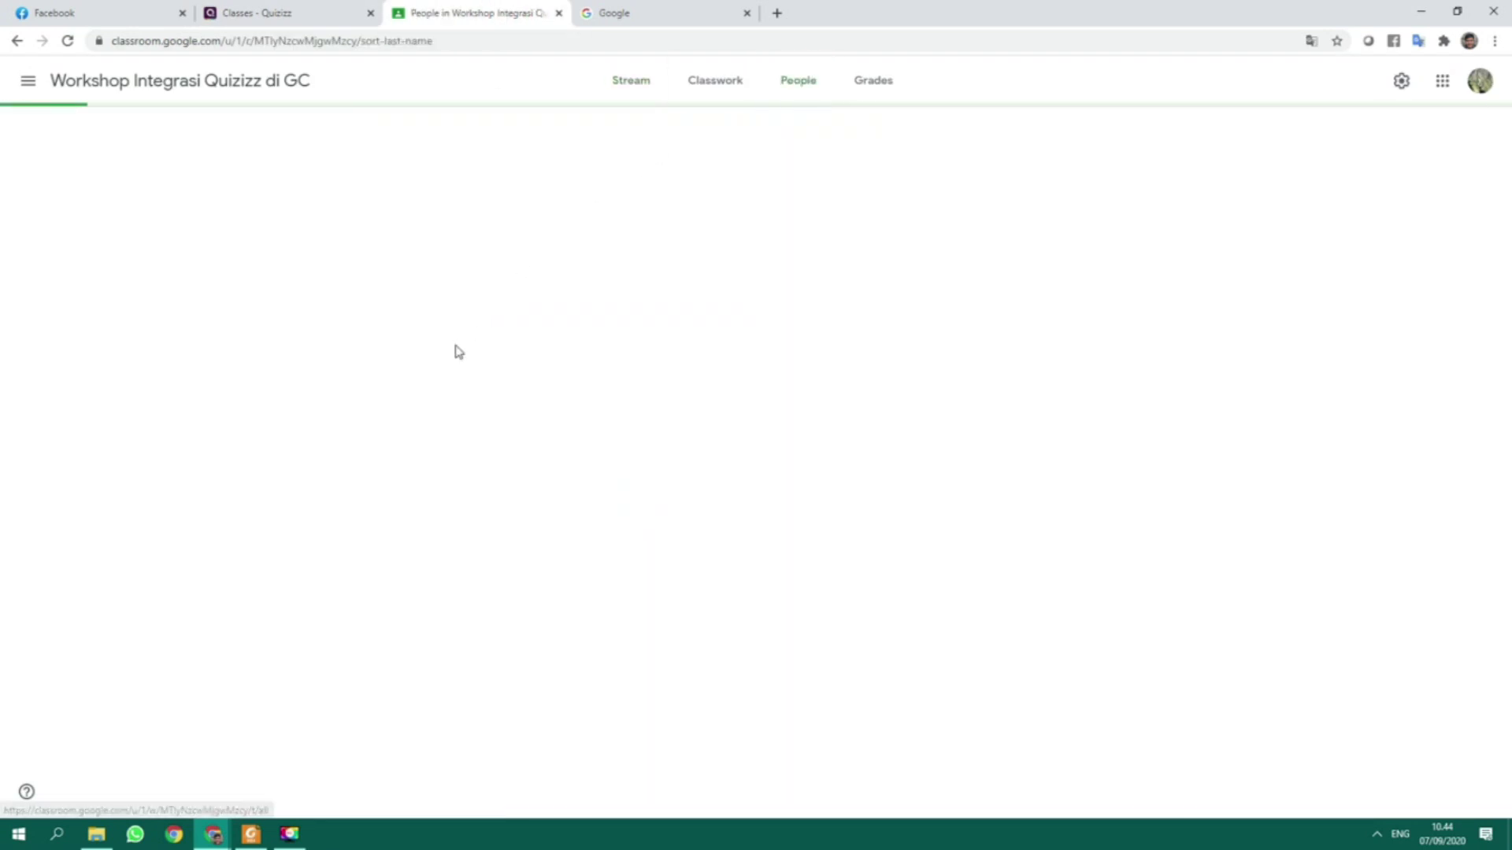
{"action": "scroll", "coordinate": [356, 409], "scroll_direction": "down", "scroll_amount": 20}
{"action": "scroll", "coordinate": [359, 410], "scroll_direction": "up", "scroll_amount": 20}
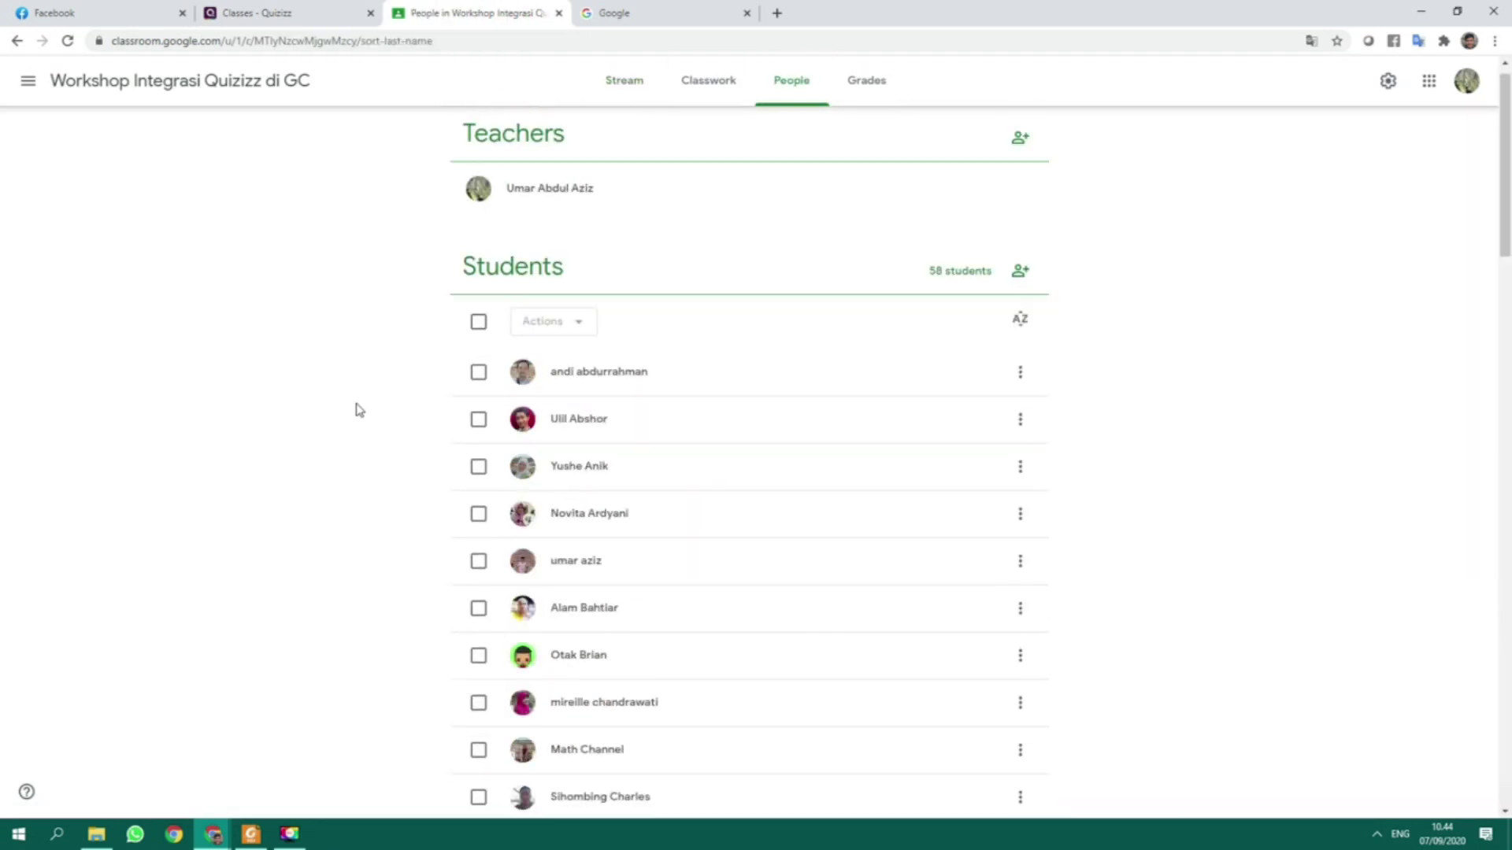
- Compare the Quizizz student list for Workshop Integrasi Quizizz di GC with the Google Classroom student list
{"action": "left_click", "coordinate": [350, 9]}
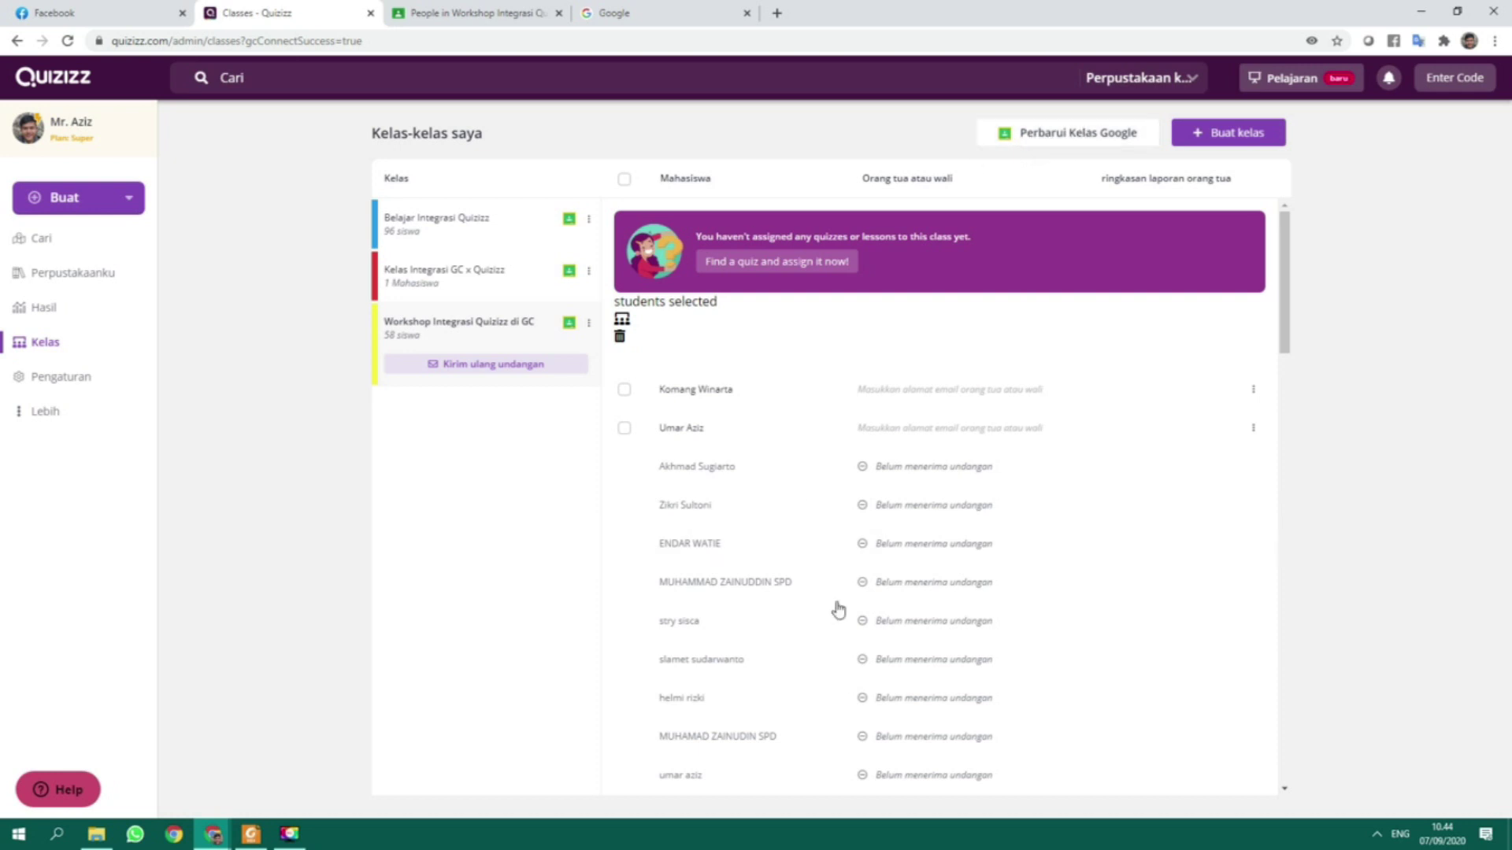
{"action": "scroll", "coordinate": [914, 442], "scroll_direction": "down", "scroll_amount": 15}
{"action": "scroll", "coordinate": [966, 513], "scroll_direction": "up", "scroll_amount": 15}
{"action": "left_click", "coordinate": [475, 11]}
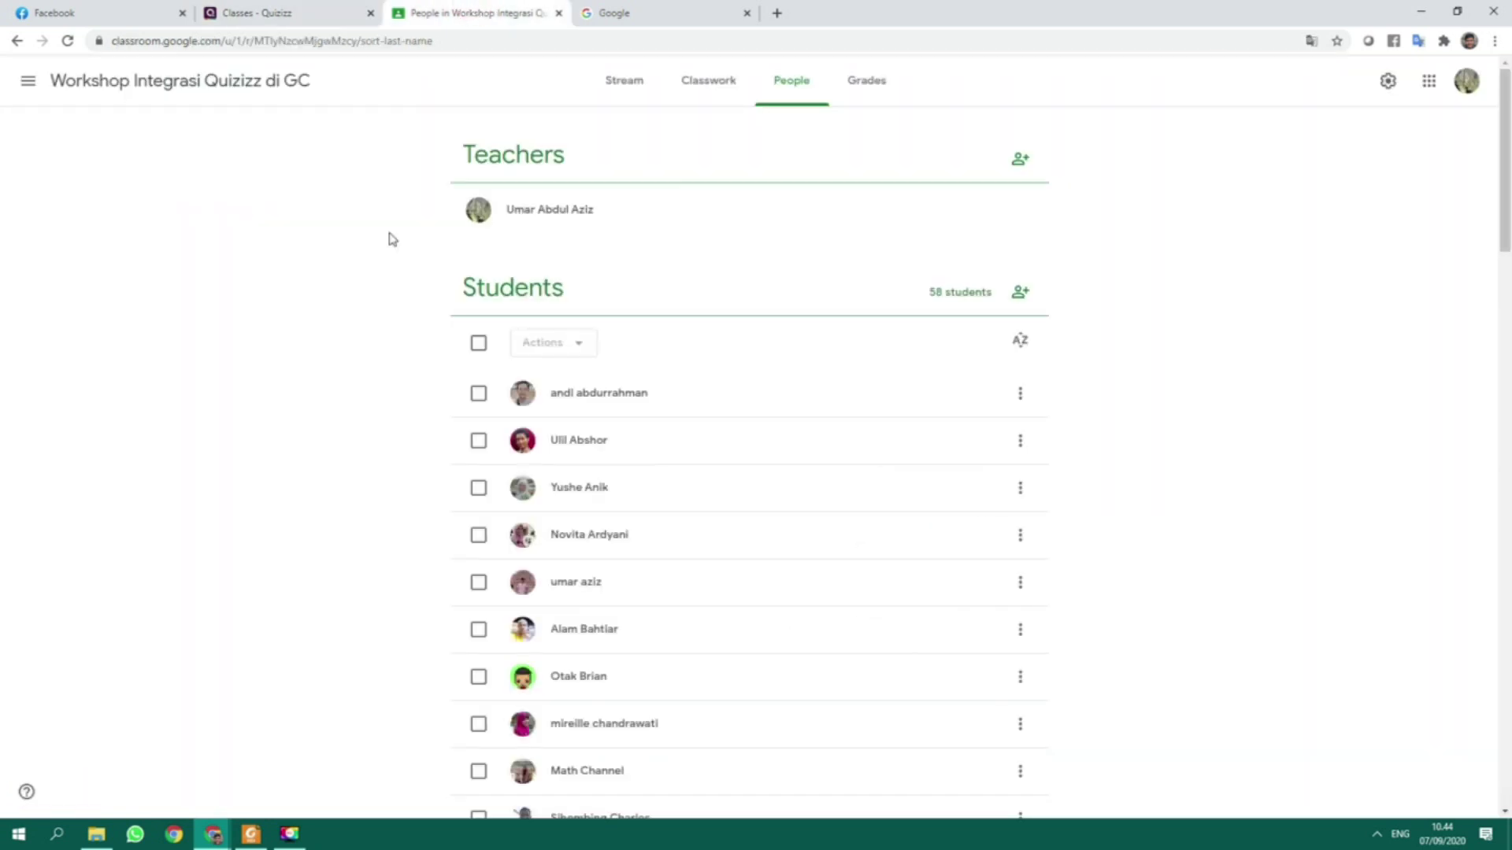
{"action": "left_click", "coordinate": [321, 6]}
- Read FAQ items 5 and 6 in Foxit Reader and bring up the student's Google Classroom stream in Chrome
{"action": "left_click", "coordinate": [251, 834]}
{"action": "scroll", "coordinate": [653, 313], "scroll_direction": "down", "scroll_amount": 3}
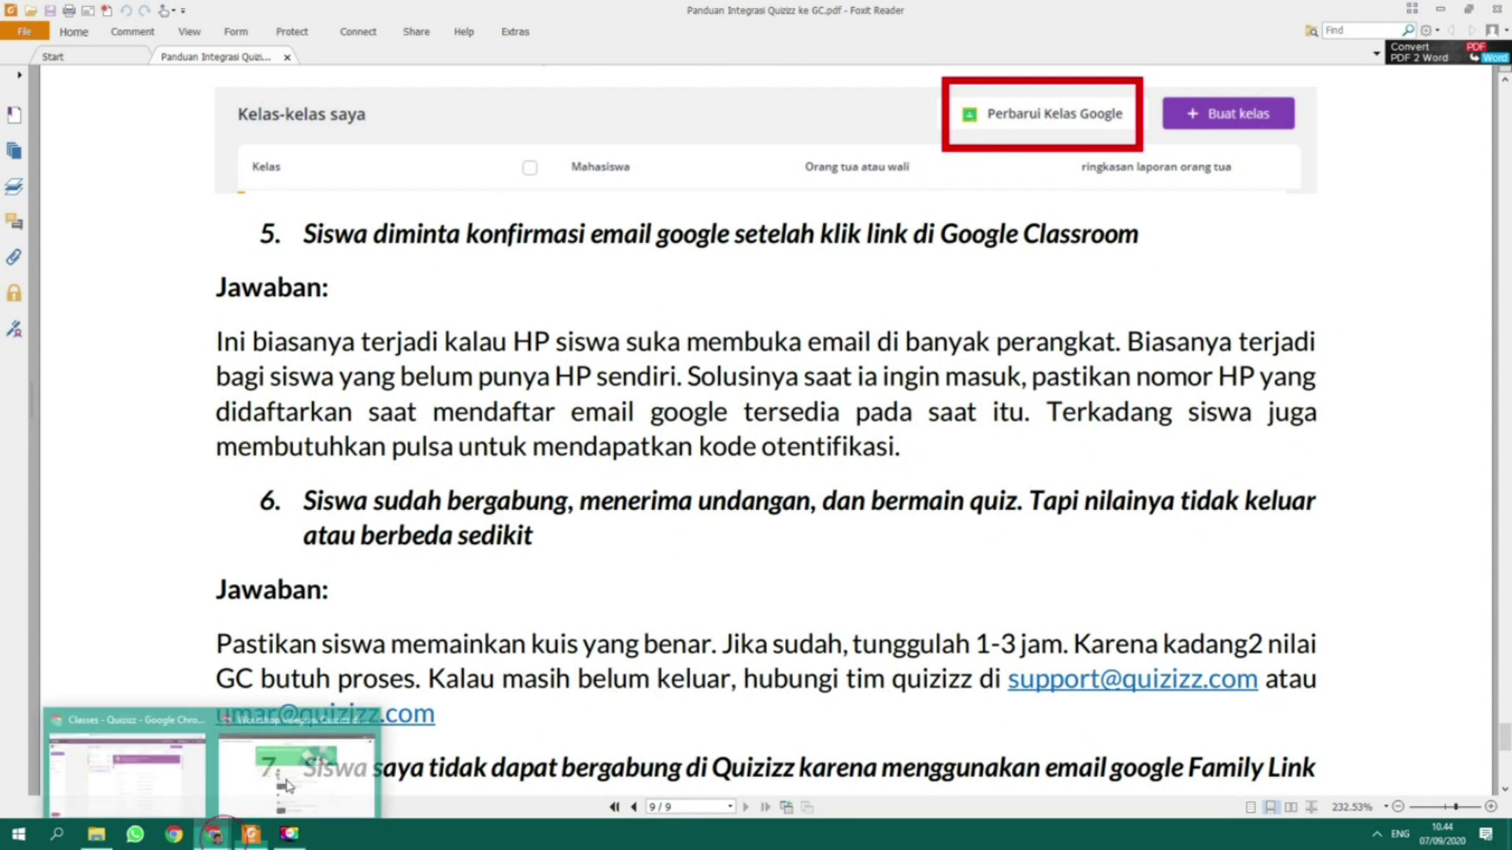
{"action": "left_click", "coordinate": [212, 834]}
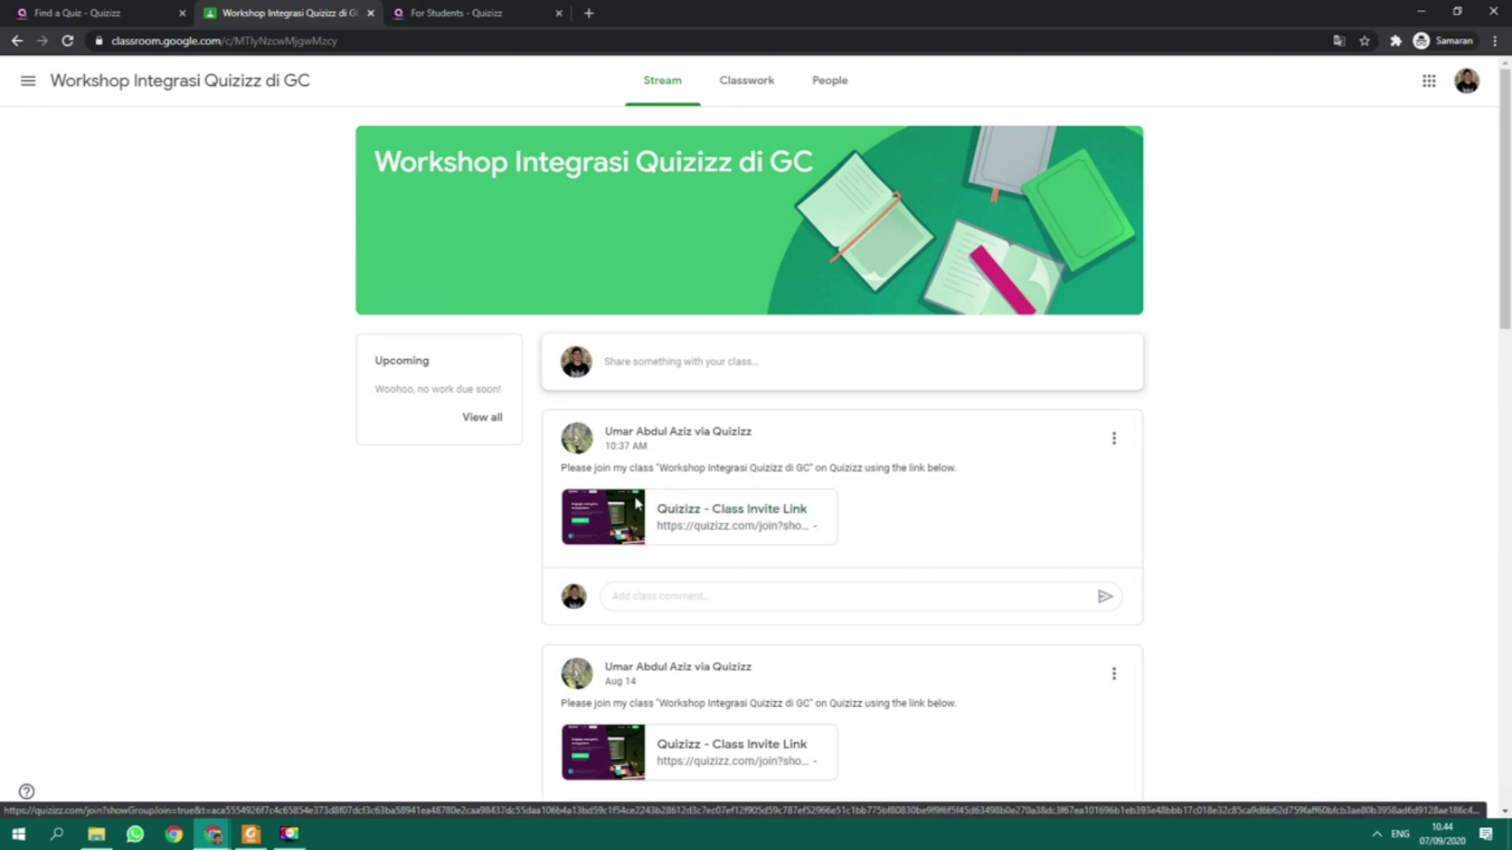
- Return to Foxit Reader, read FAQ item 7 on Family Link accounts, and go back to the page 7 FAQ
{"action": "left_click", "coordinate": [250, 835]}
{"action": "scroll", "coordinate": [614, 536], "scroll_direction": "down", "scroll_amount": 10}
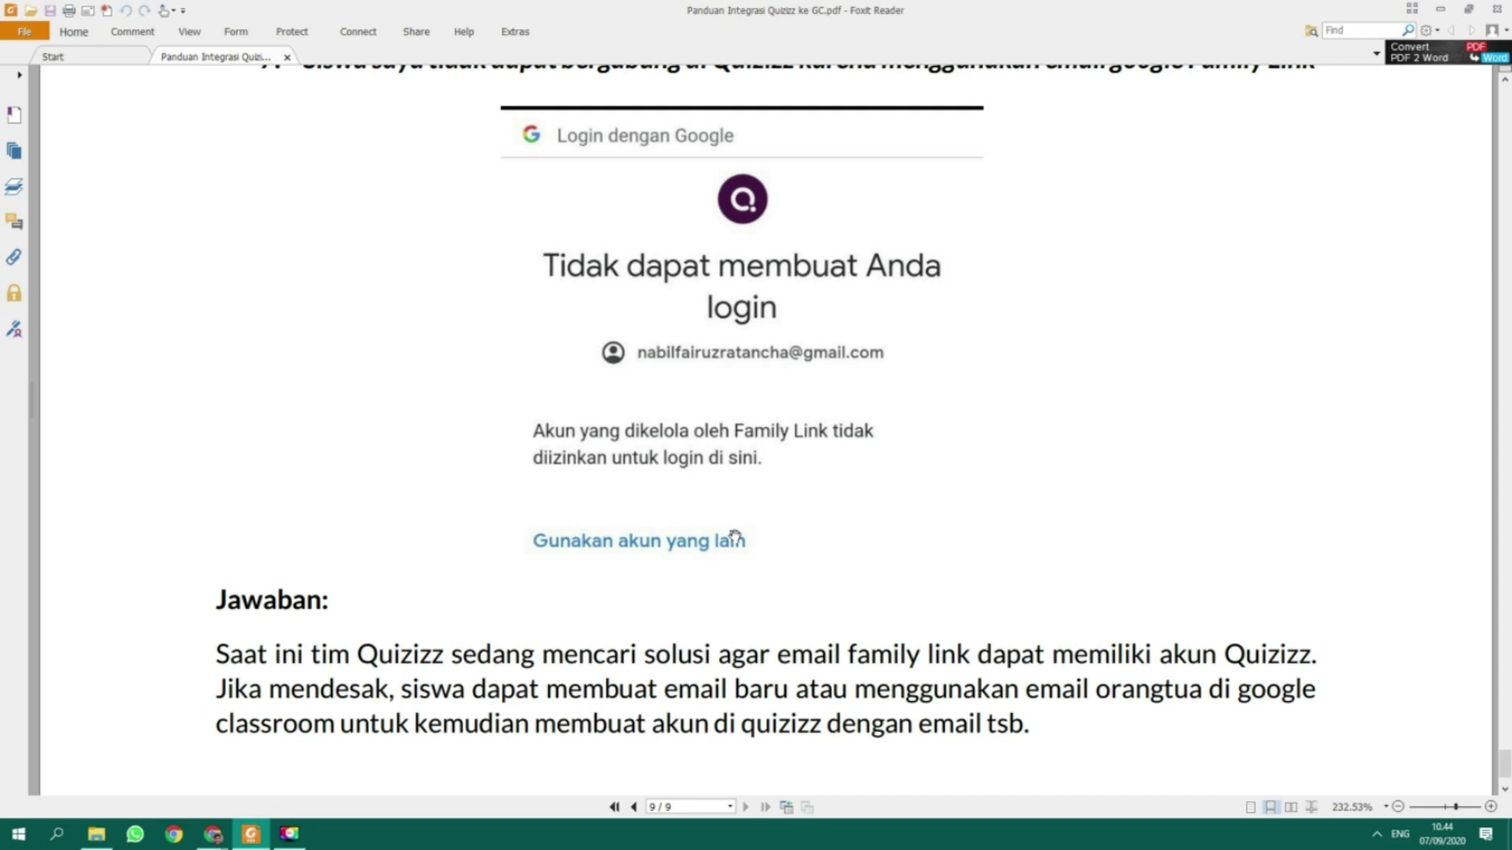
{"action": "scroll", "coordinate": [733, 537], "scroll_direction": "down", "scroll_amount": 2}
{"action": "scroll", "coordinate": [809, 517], "scroll_direction": "down", "scroll_amount": 2}
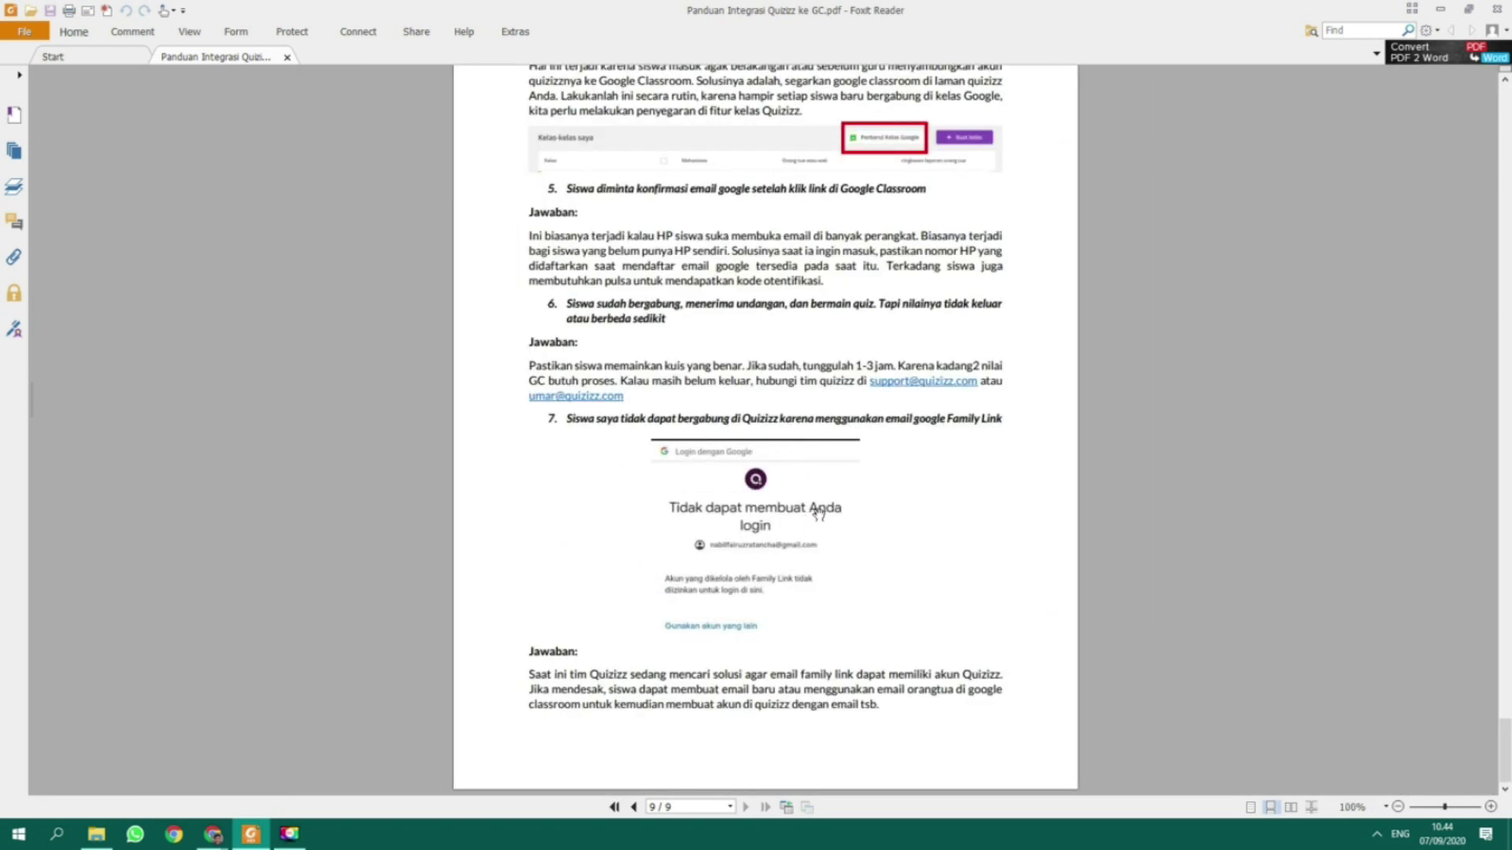
{"action": "scroll", "coordinate": [819, 514], "scroll_direction": "up", "scroll_amount": 15}
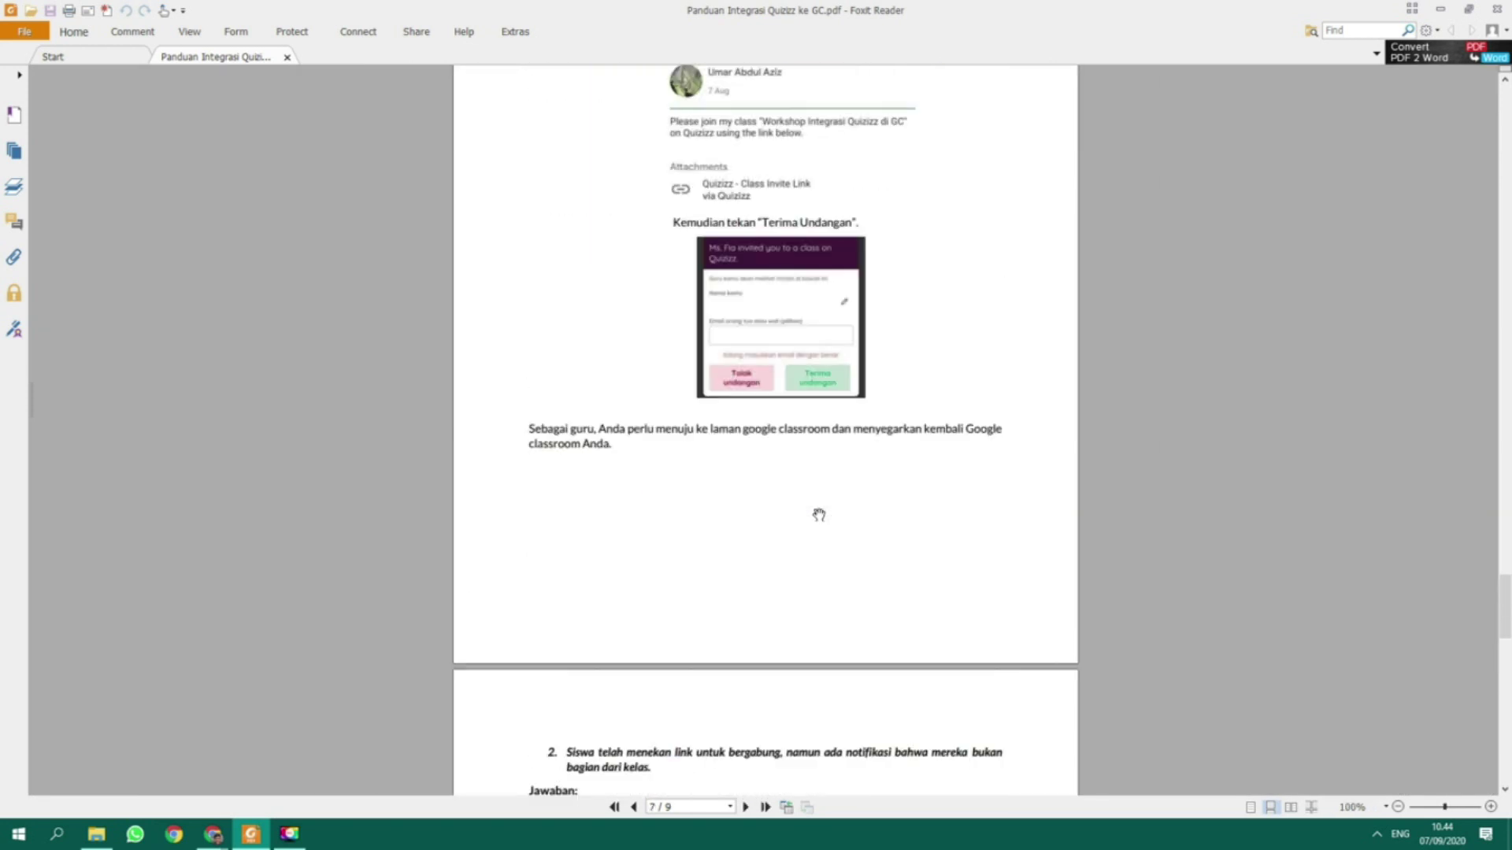
- Skim the guide backwards from the page 7 FAQ to the benefits list on page 2
{"action": "scroll", "coordinate": [819, 515], "scroll_direction": "up", "scroll_amount": 5}
{"action": "scroll", "coordinate": [819, 515], "scroll_direction": "up", "scroll_amount": 5}
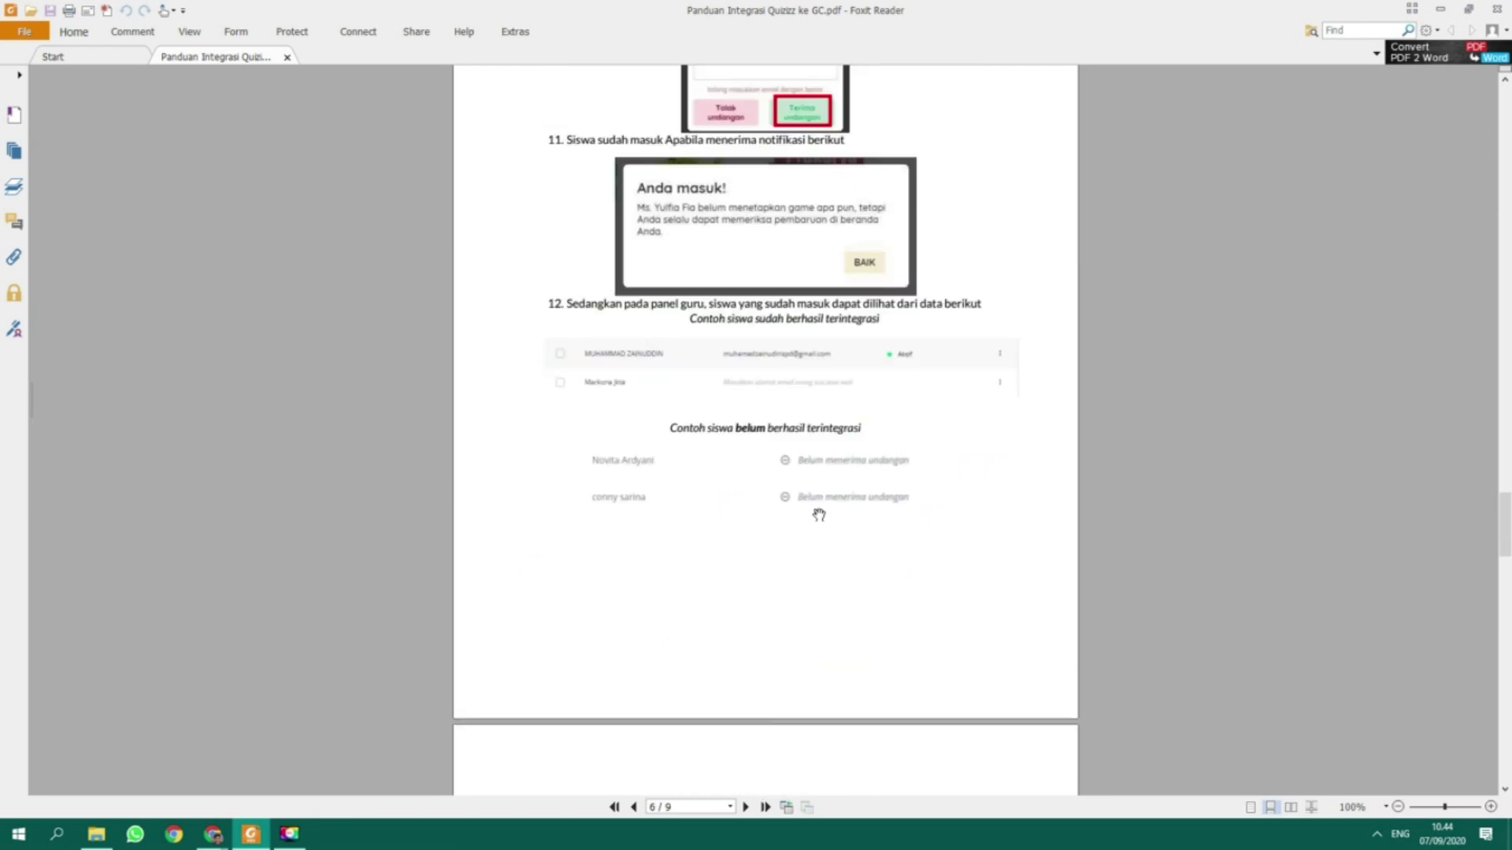
{"action": "scroll", "coordinate": [892, 442], "scroll_direction": "up", "scroll_amount": 18}
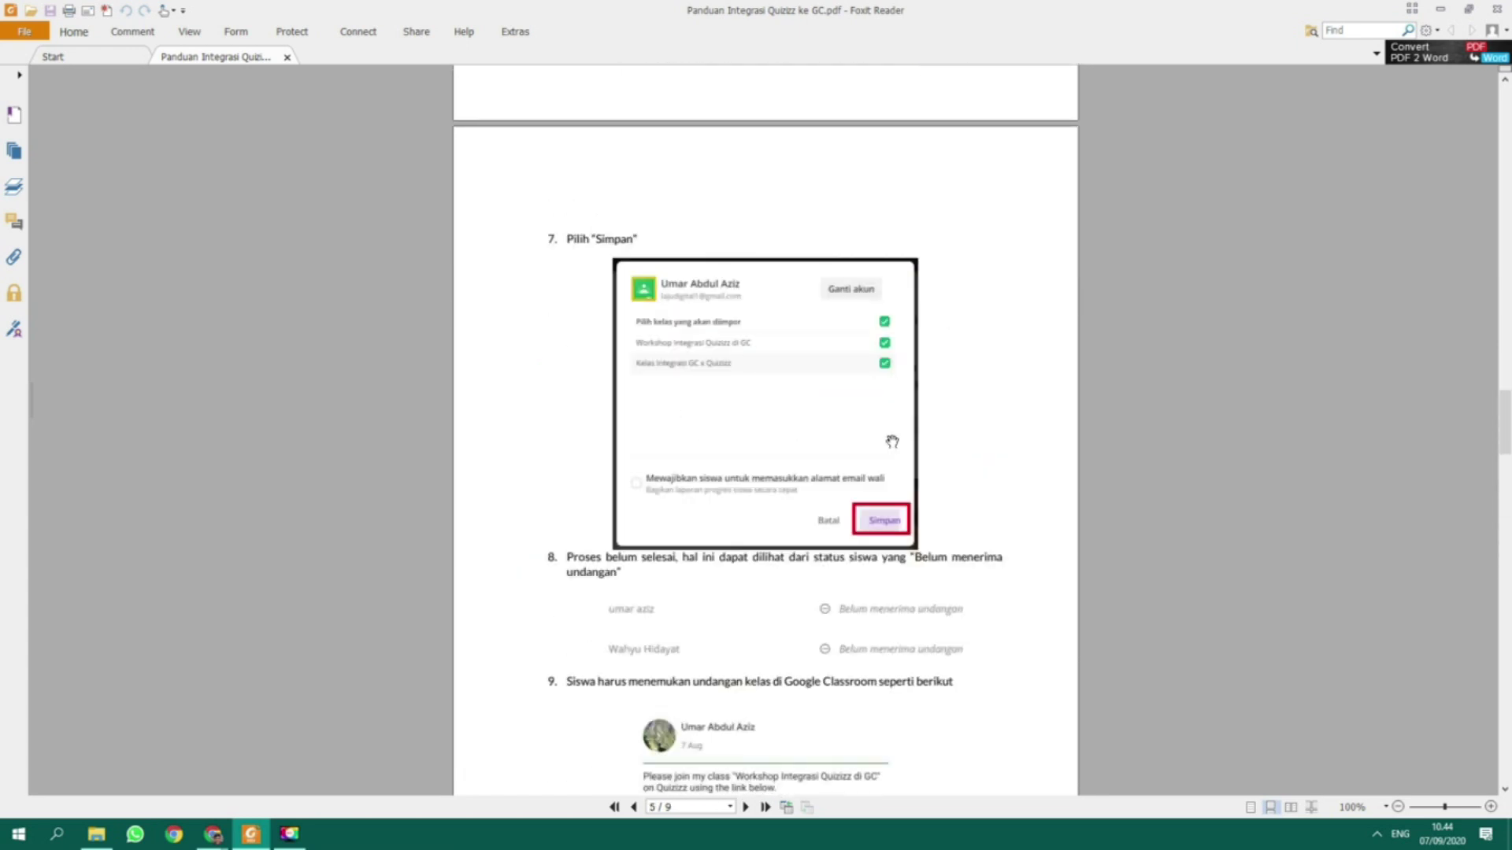
{"action": "scroll", "coordinate": [892, 441], "scroll_direction": "up", "scroll_amount": 15}
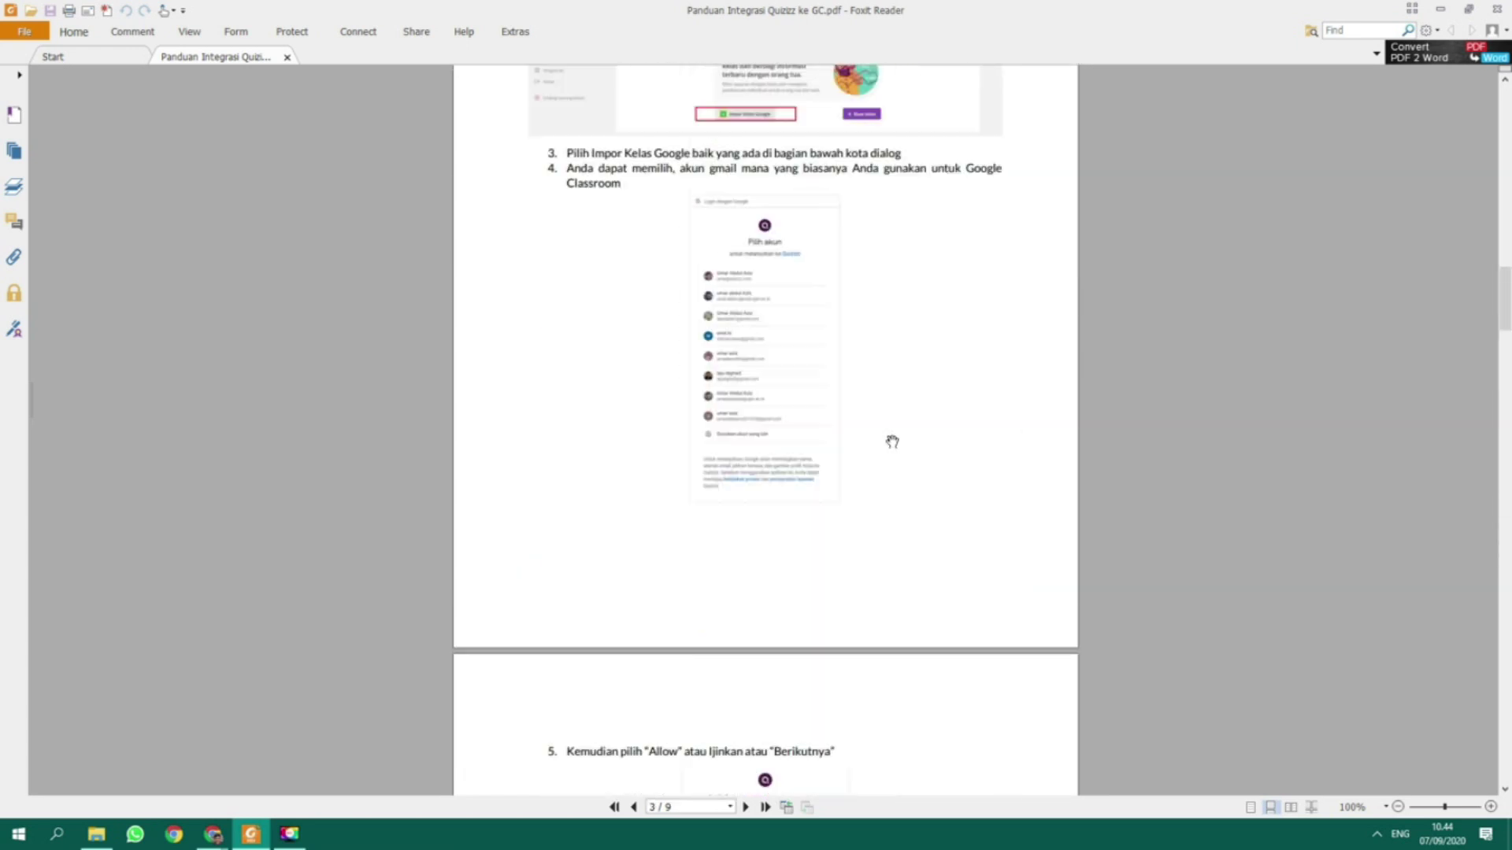
{"action": "scroll", "coordinate": [893, 442], "scroll_direction": "up", "scroll_amount": 20}
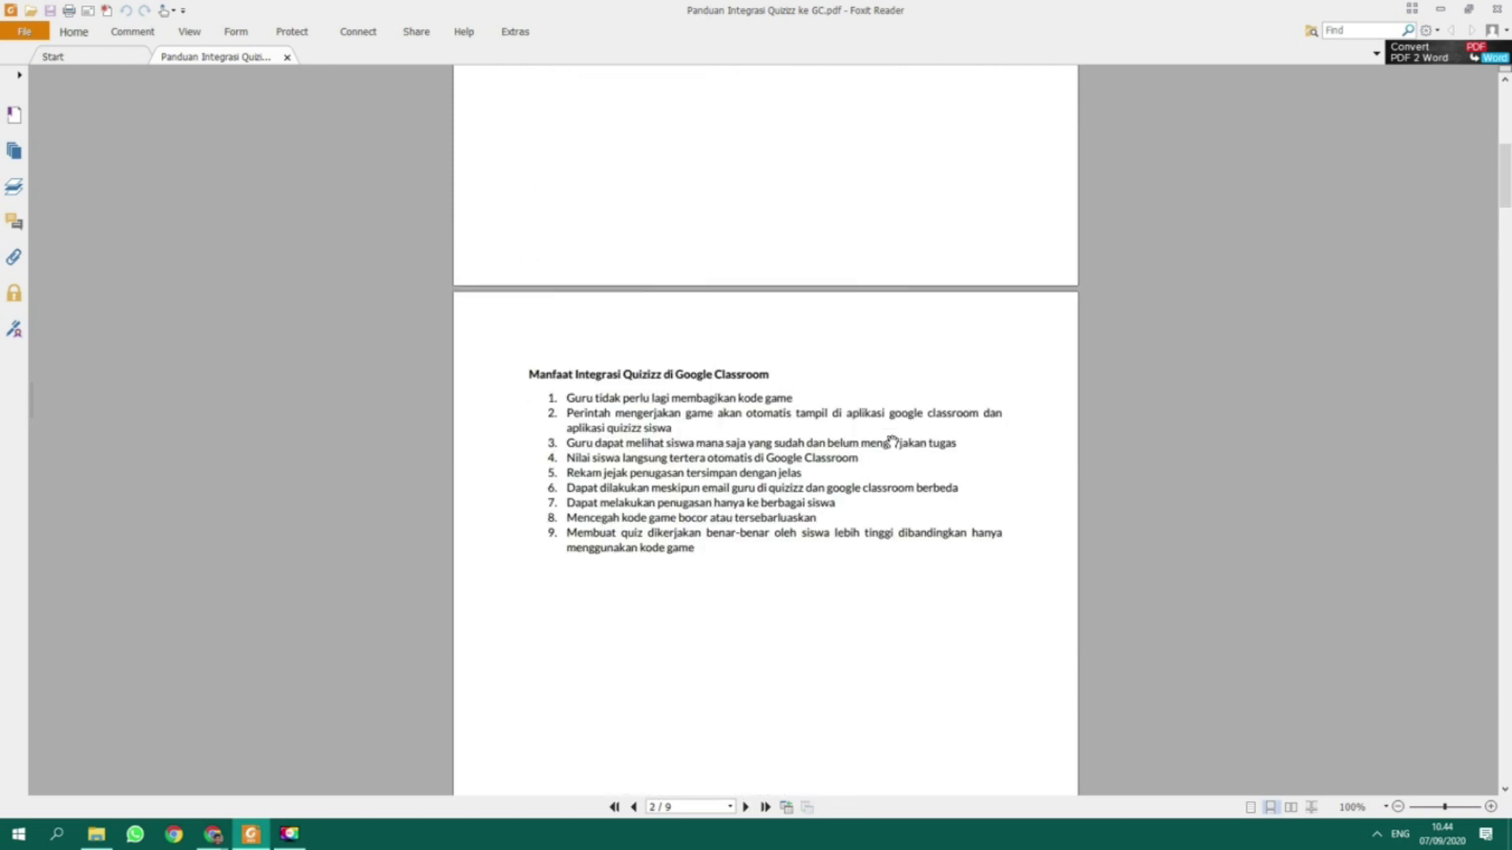
- Go to FAQ item 7 on page 9 and examine the Family Link login screenshot and its answer up close
{"action": "scroll", "coordinate": [892, 442], "scroll_direction": "down", "scroll_amount": 20}
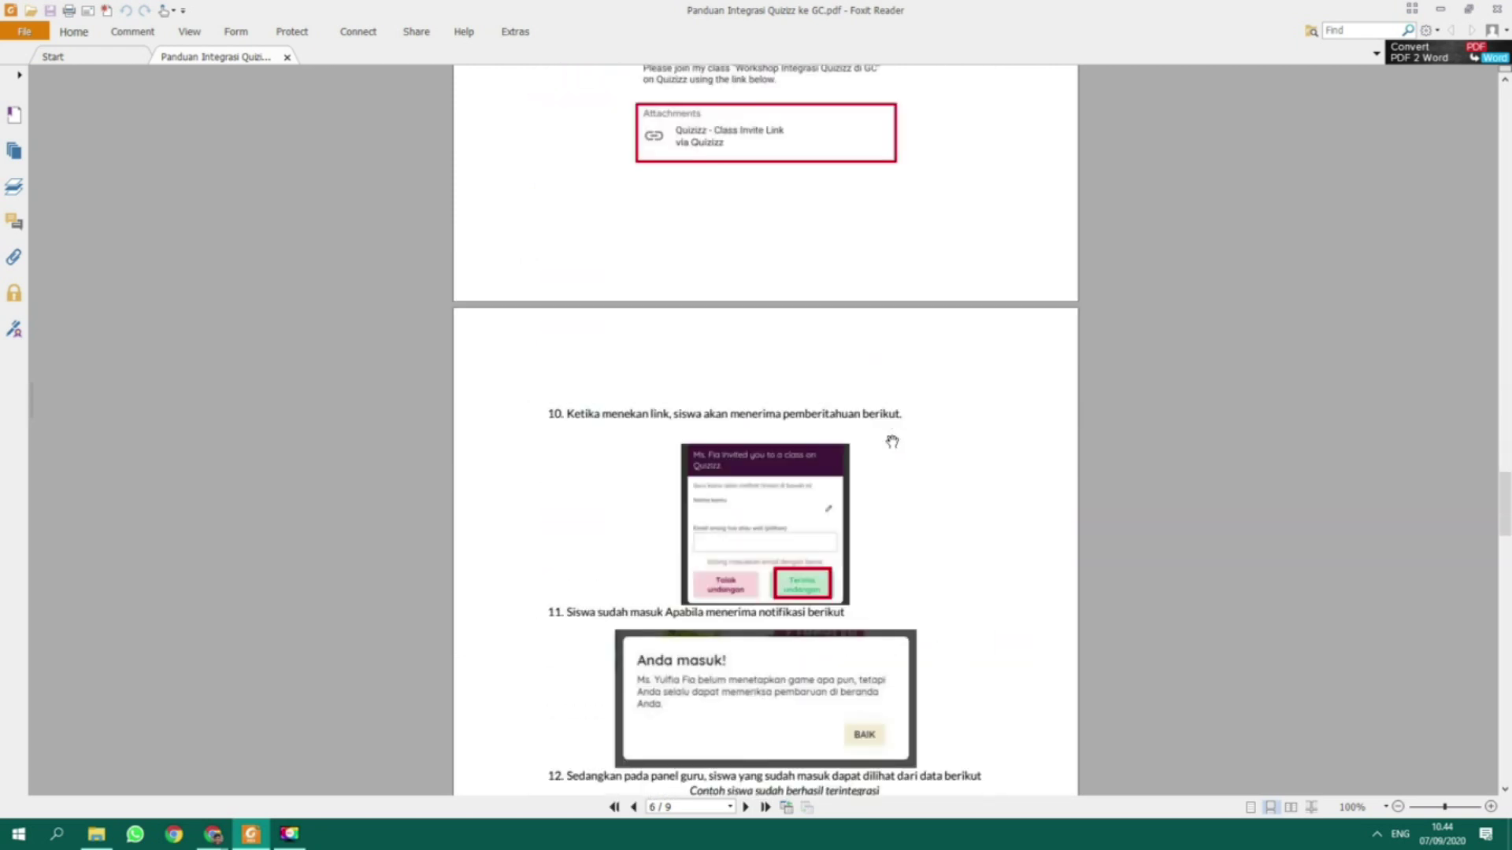
{"action": "scroll", "coordinate": [894, 435], "scroll_direction": "down", "scroll_amount": 20}
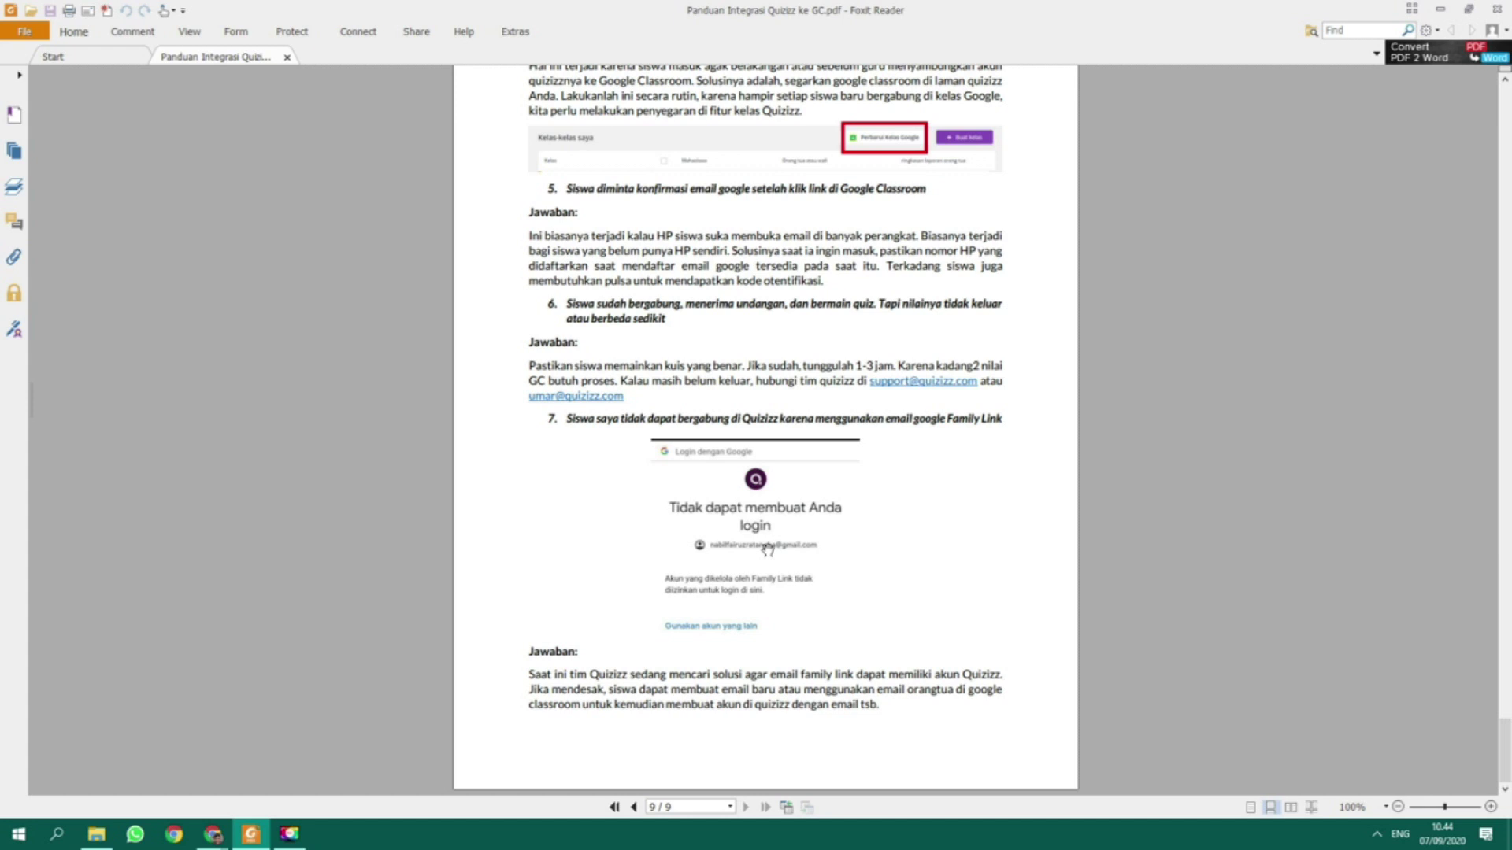
{"action": "scroll", "coordinate": [768, 549], "scroll_direction": "up", "scroll_amount": 5, "text": "ctrl"}
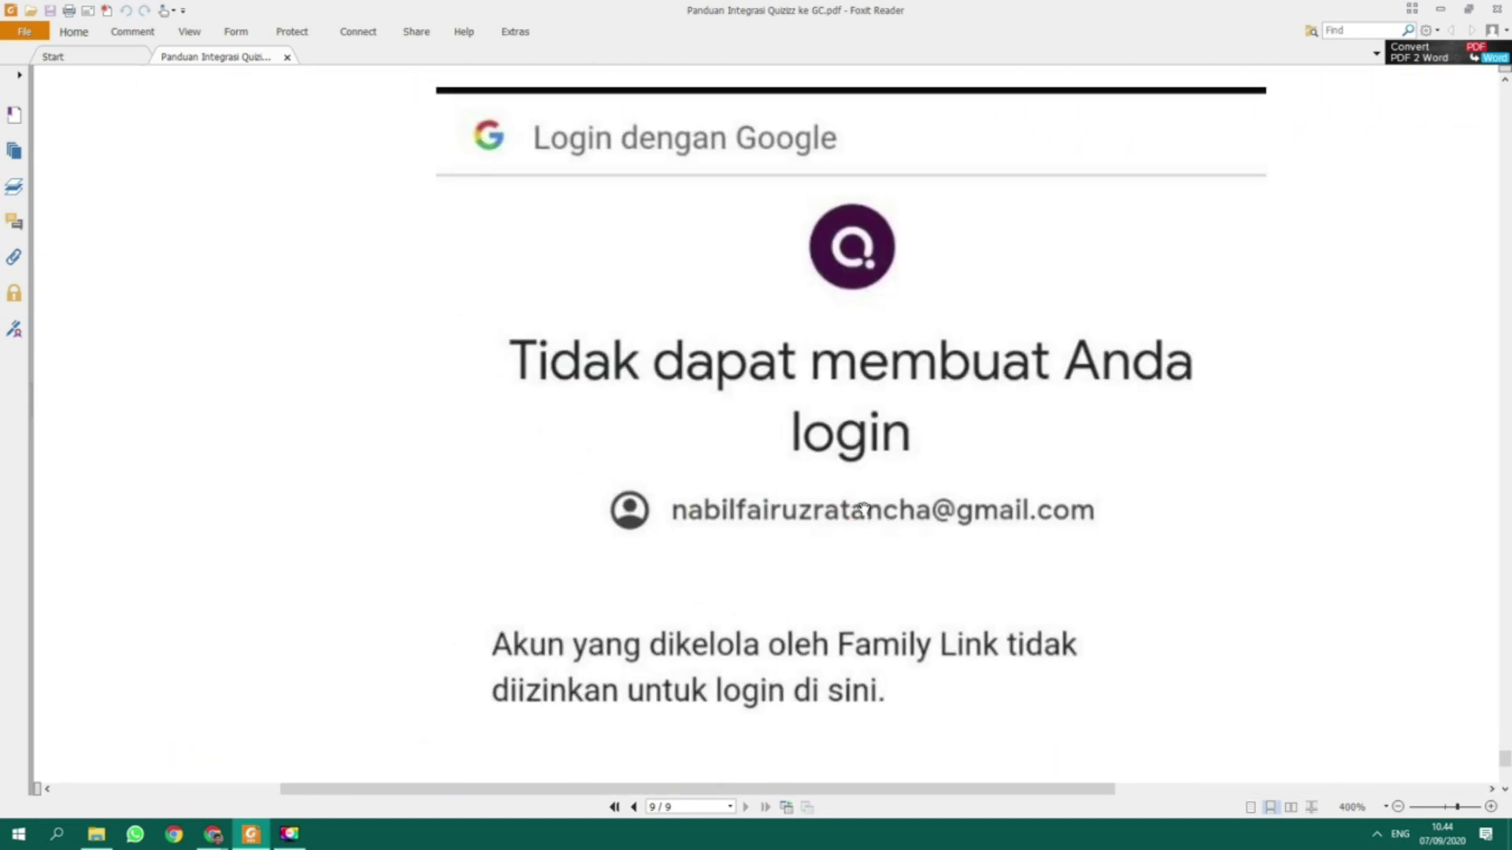
{"action": "left_click_drag", "start_coordinate": [1204, 486], "coordinate": [1189, 488]}
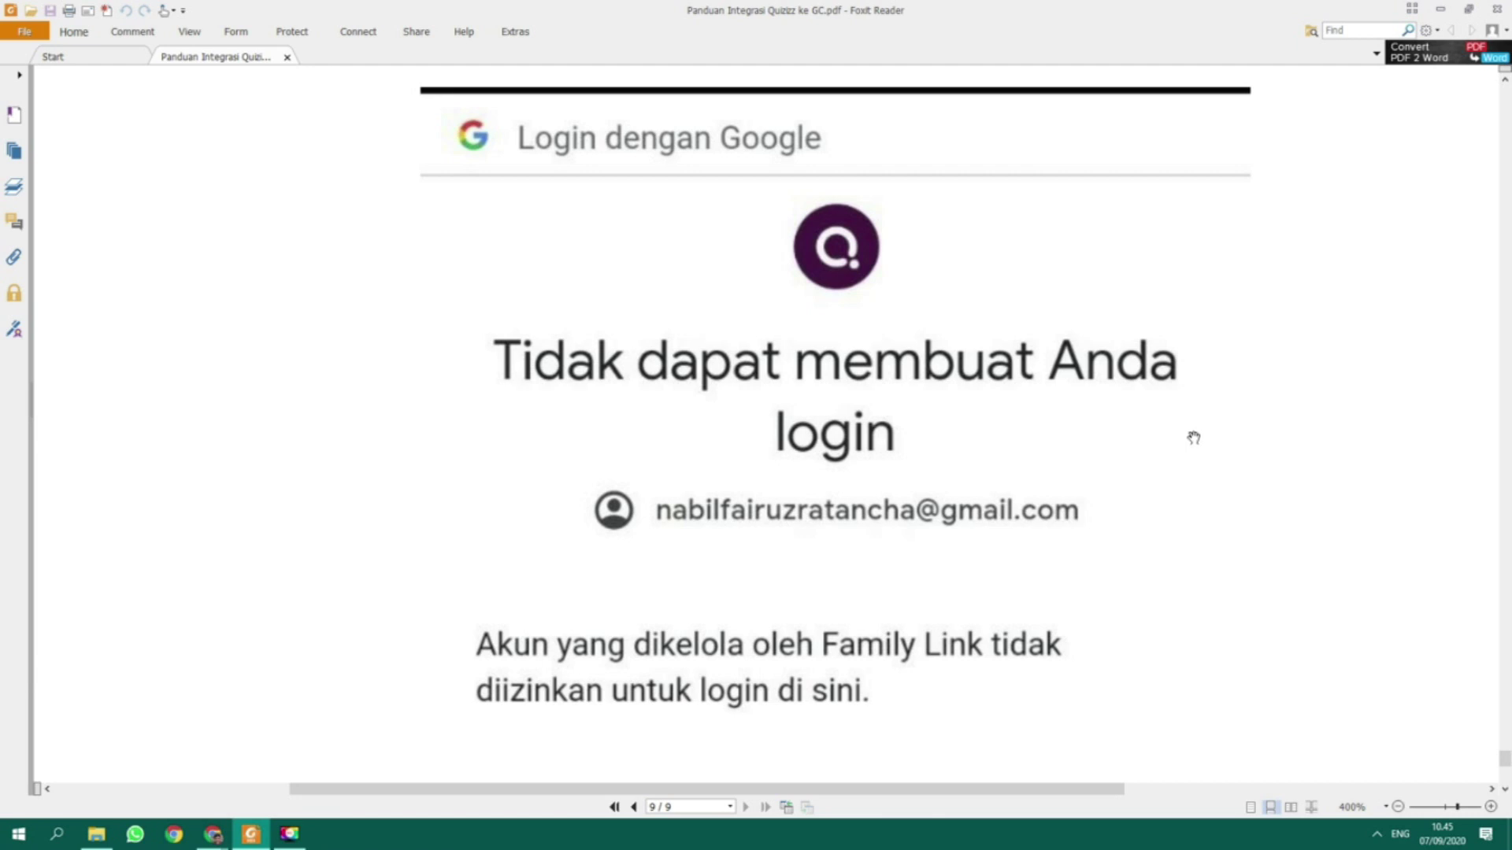
{"action": "scroll", "coordinate": [1196, 428], "scroll_direction": "down", "scroll_amount": 3}
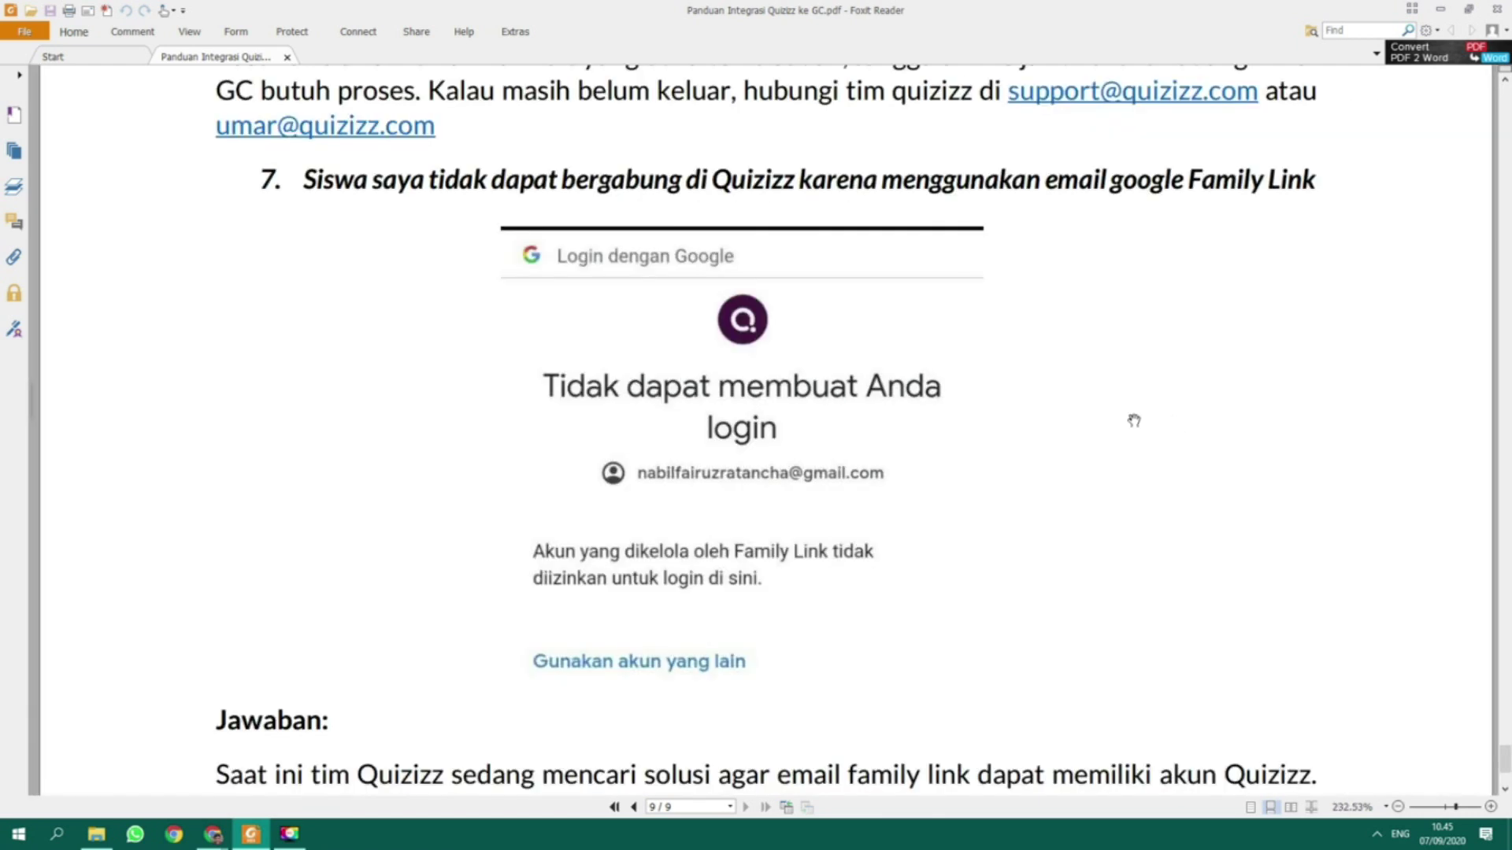
{"action": "scroll", "coordinate": [945, 382], "scroll_direction": "down", "scroll_amount": 1}
{"action": "scroll", "coordinate": [979, 543], "scroll_direction": "down", "scroll_amount": 1}
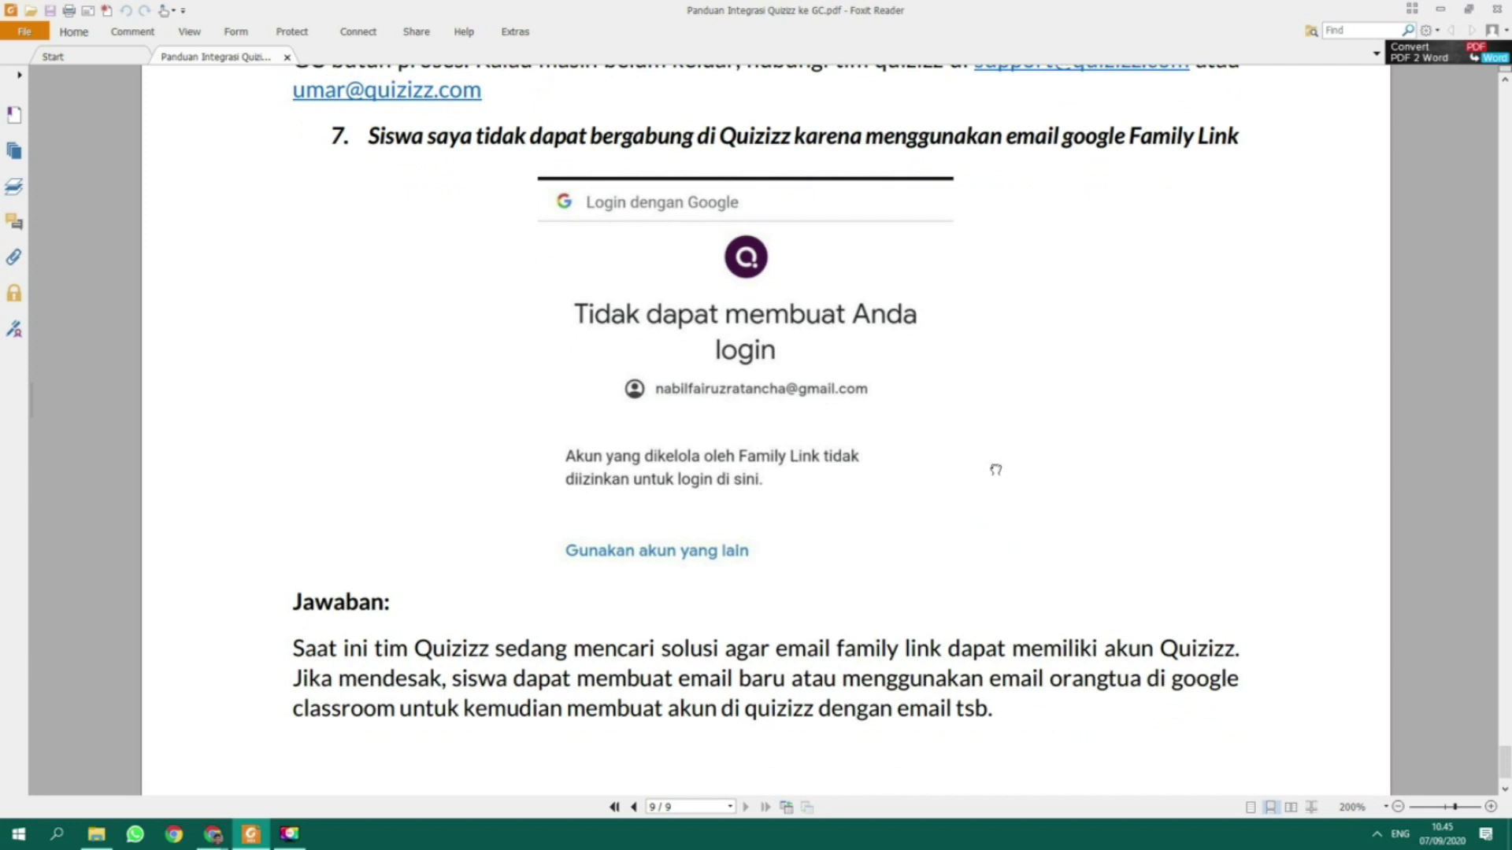
{"action": "left_click_drag", "start_coordinate": [996, 463], "coordinate": [1001, 439]}
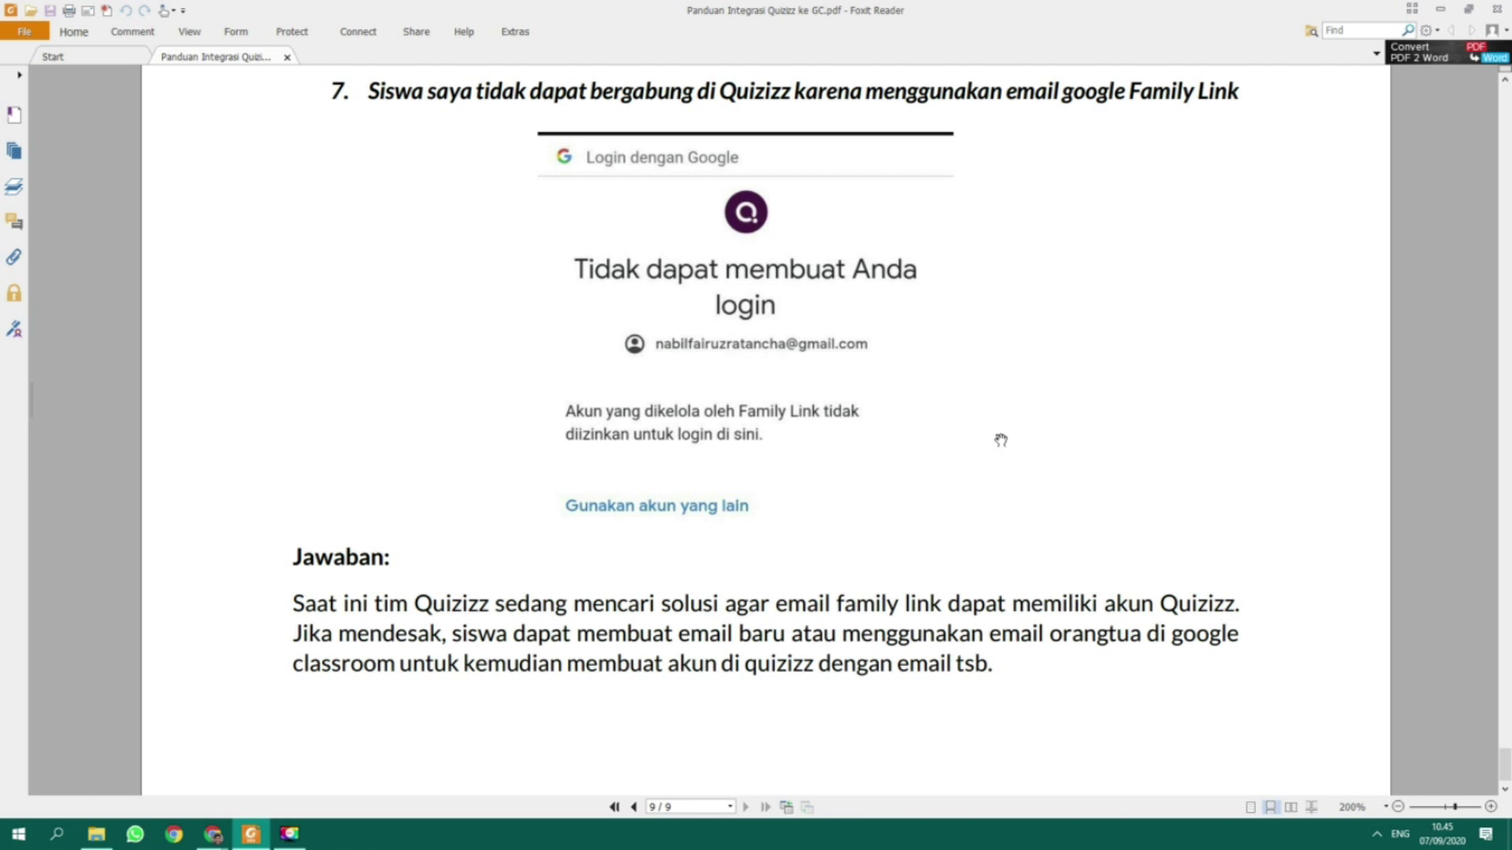
- Reduce the magnification to 125% and review FAQ items 4 to 6 on page 9
{"action": "left_click", "coordinate": [1063, 397]}
{"action": "scroll", "coordinate": [1063, 397], "scroll_direction": "down", "scroll_amount": 2}
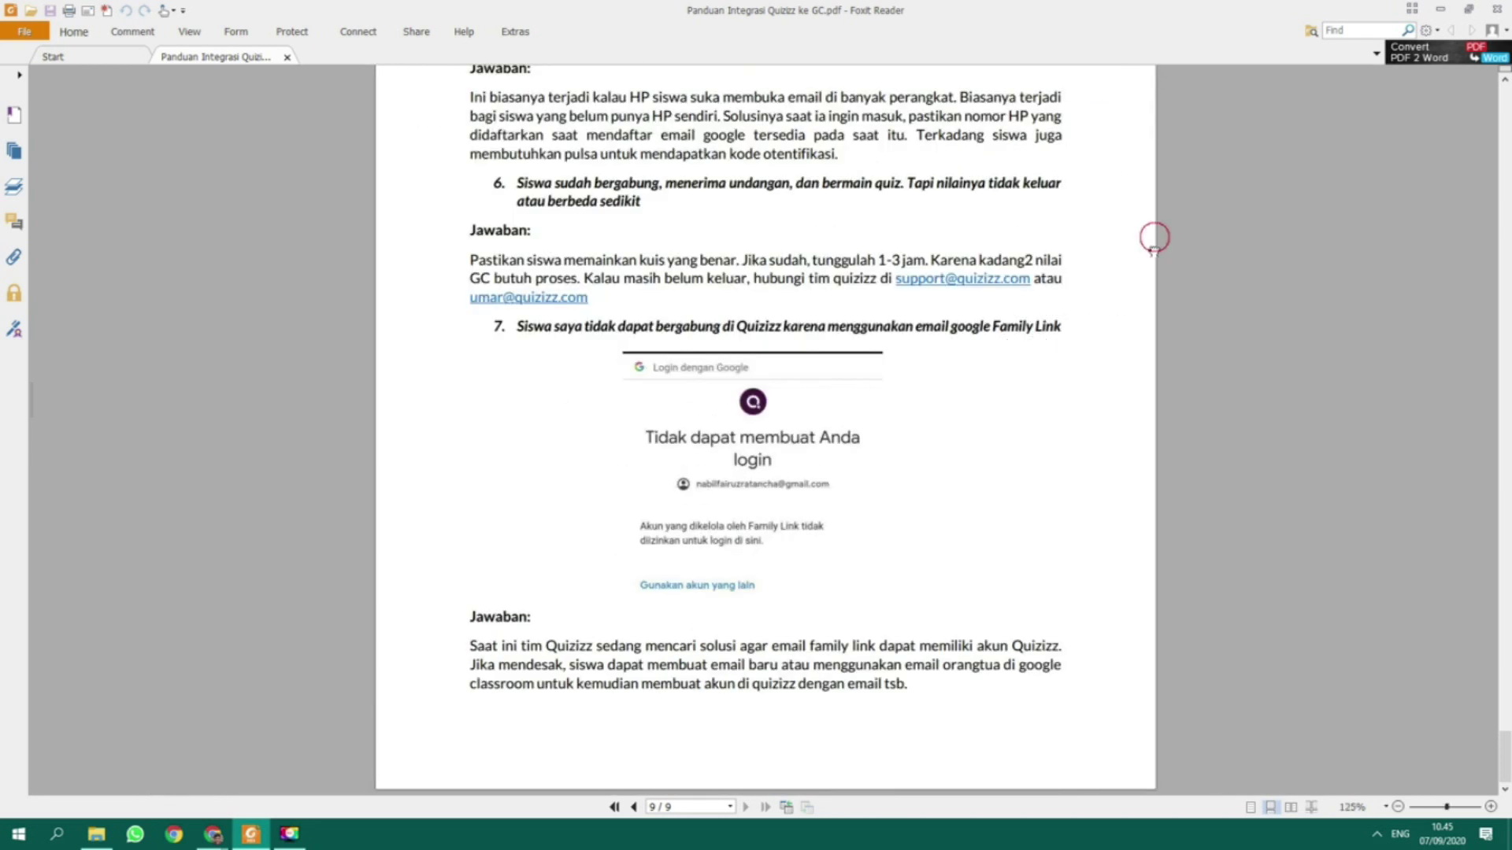
{"action": "scroll", "coordinate": [1150, 299], "scroll_direction": "up", "scroll_amount": 3}
{"action": "scroll", "coordinate": [1175, 483], "scroll_direction": "up", "scroll_amount": 1}
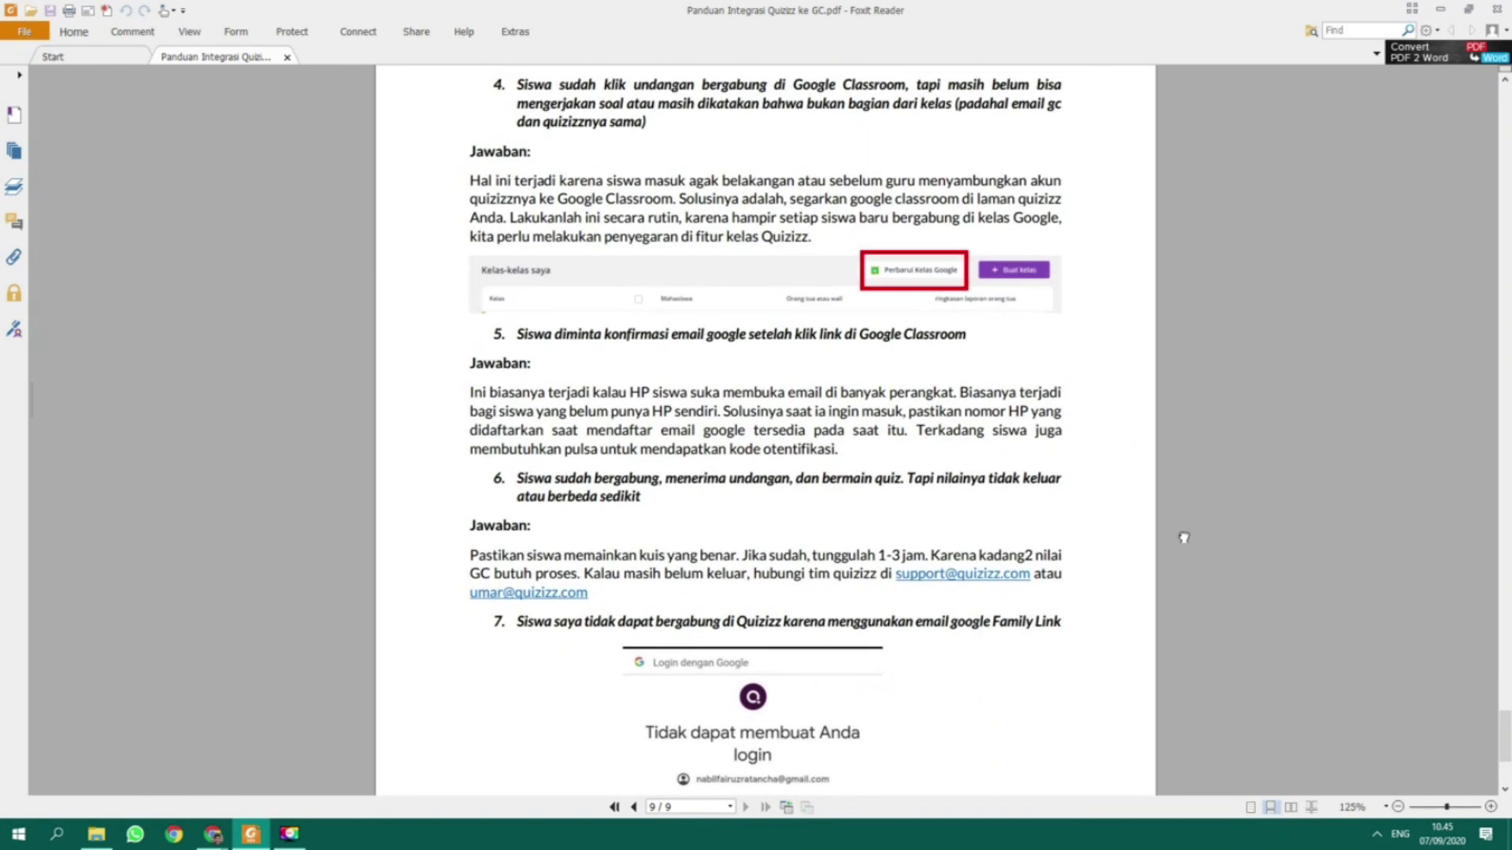
{"action": "left_click_drag", "start_coordinate": [1146, 504], "coordinate": [1145, 483]}
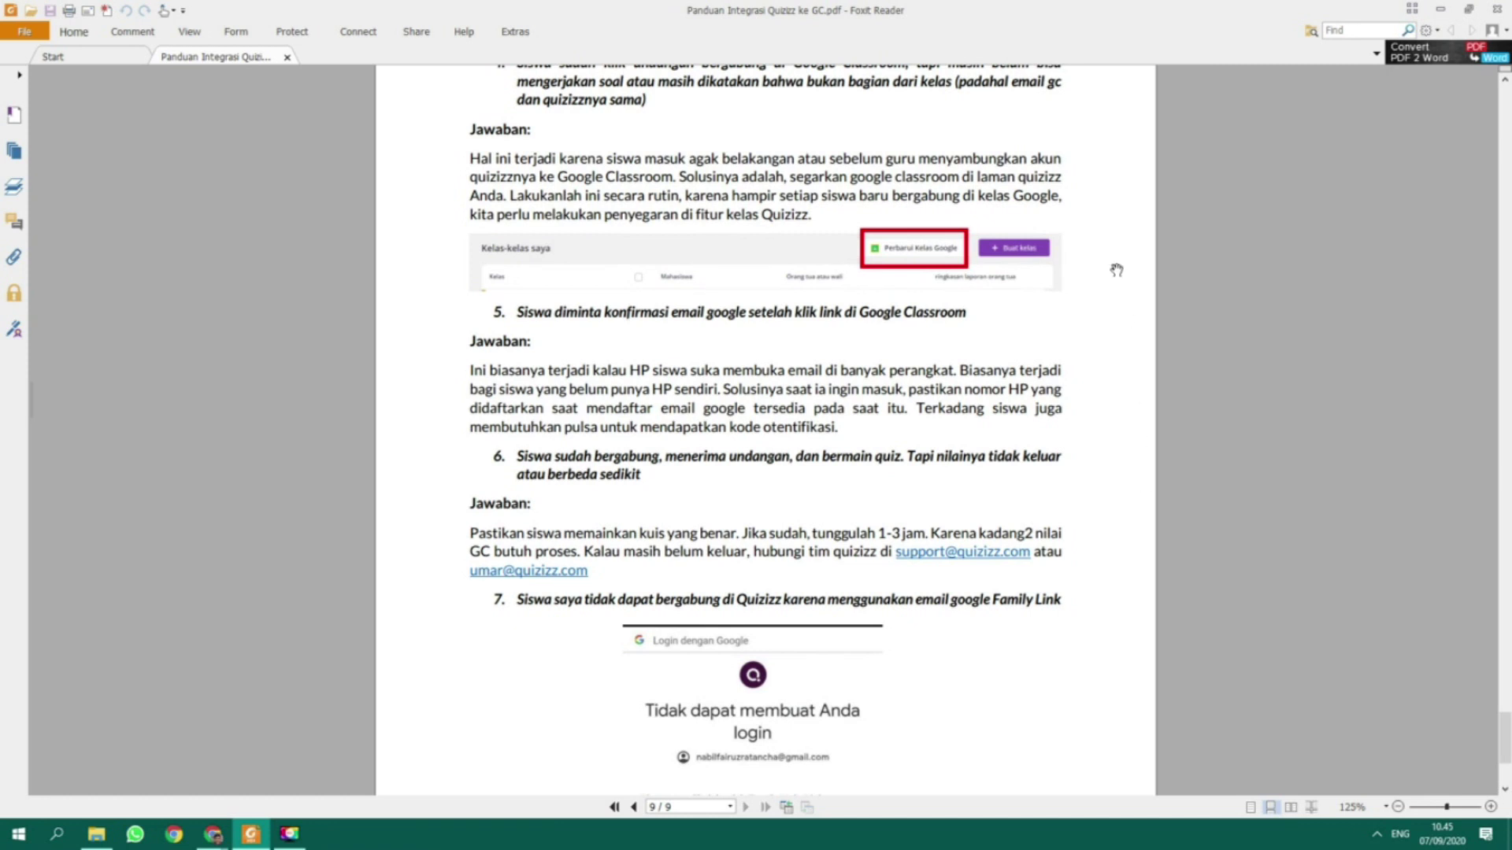
- Skim back from the FAQ through the invitation and permission steps to the beginning of the guide
{"action": "scroll", "coordinate": [1137, 412], "scroll_direction": "up", "scroll_amount": 15}
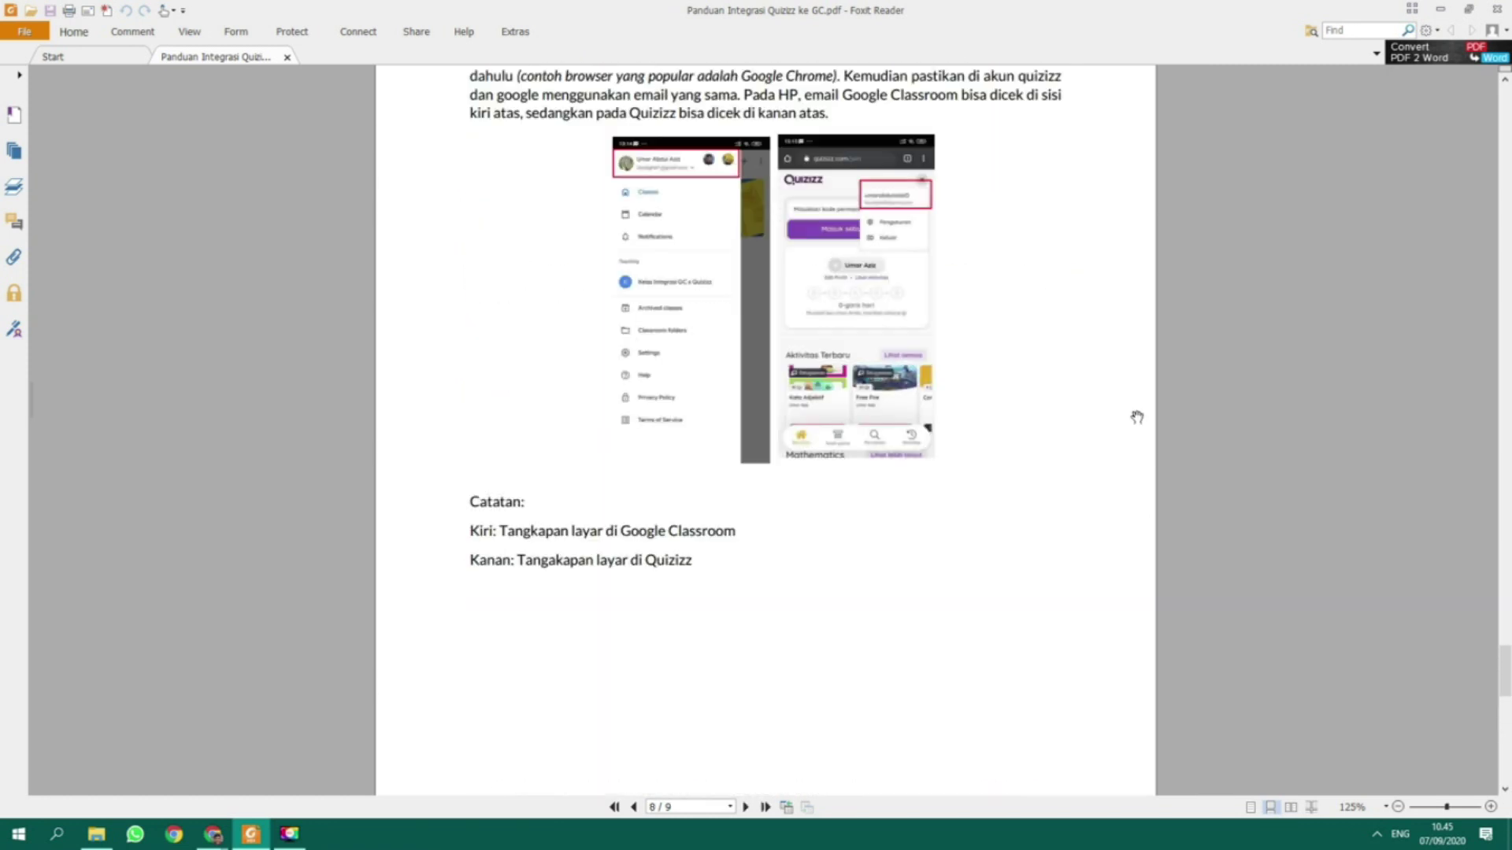
{"action": "scroll", "coordinate": [802, 354], "scroll_direction": "up", "scroll_amount": 15}
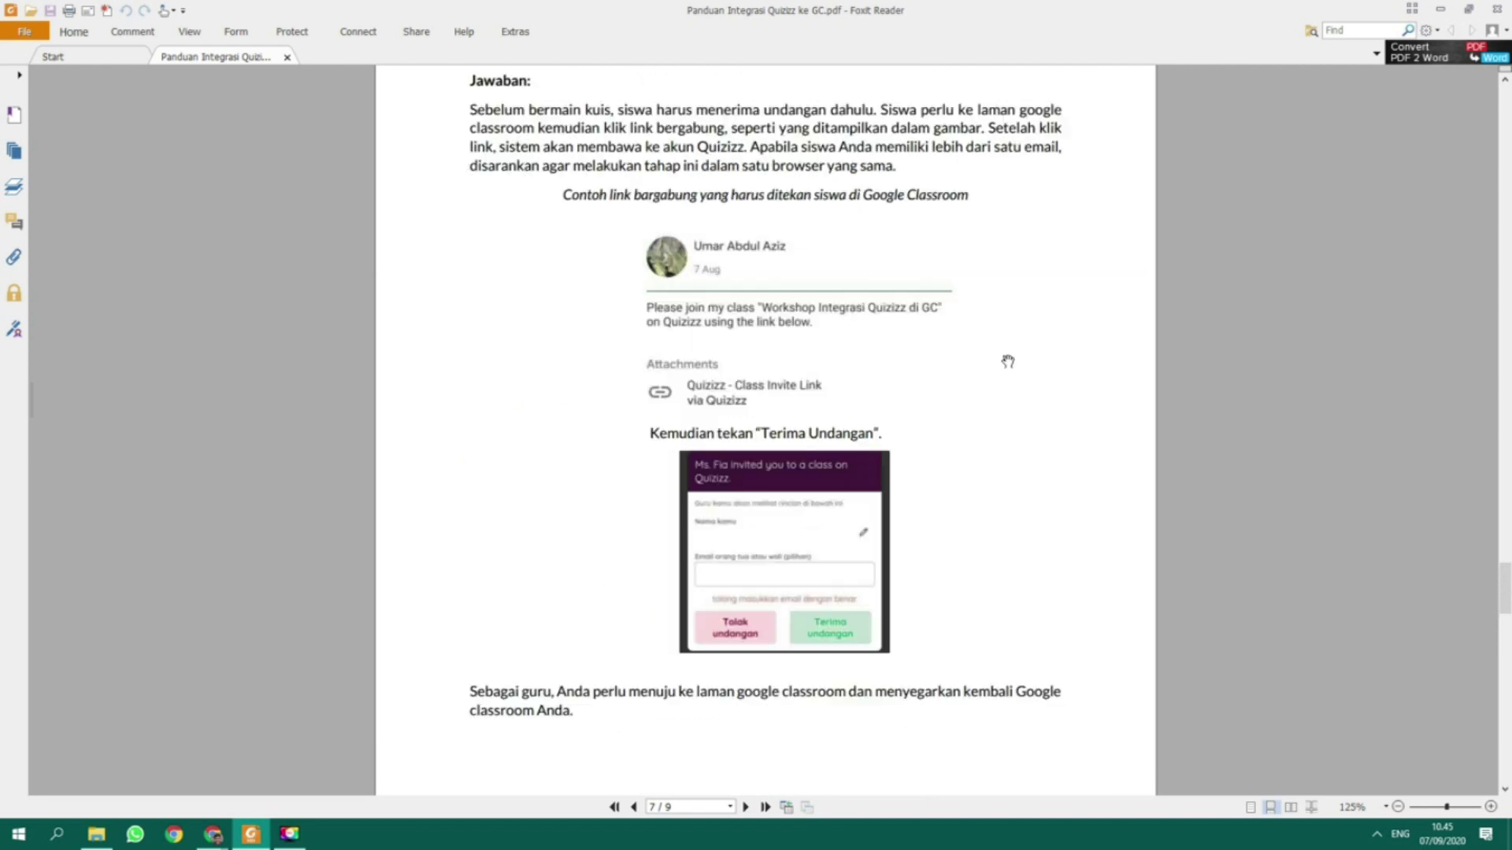
{"action": "scroll", "coordinate": [1008, 362], "scroll_direction": "up", "scroll_amount": 10}
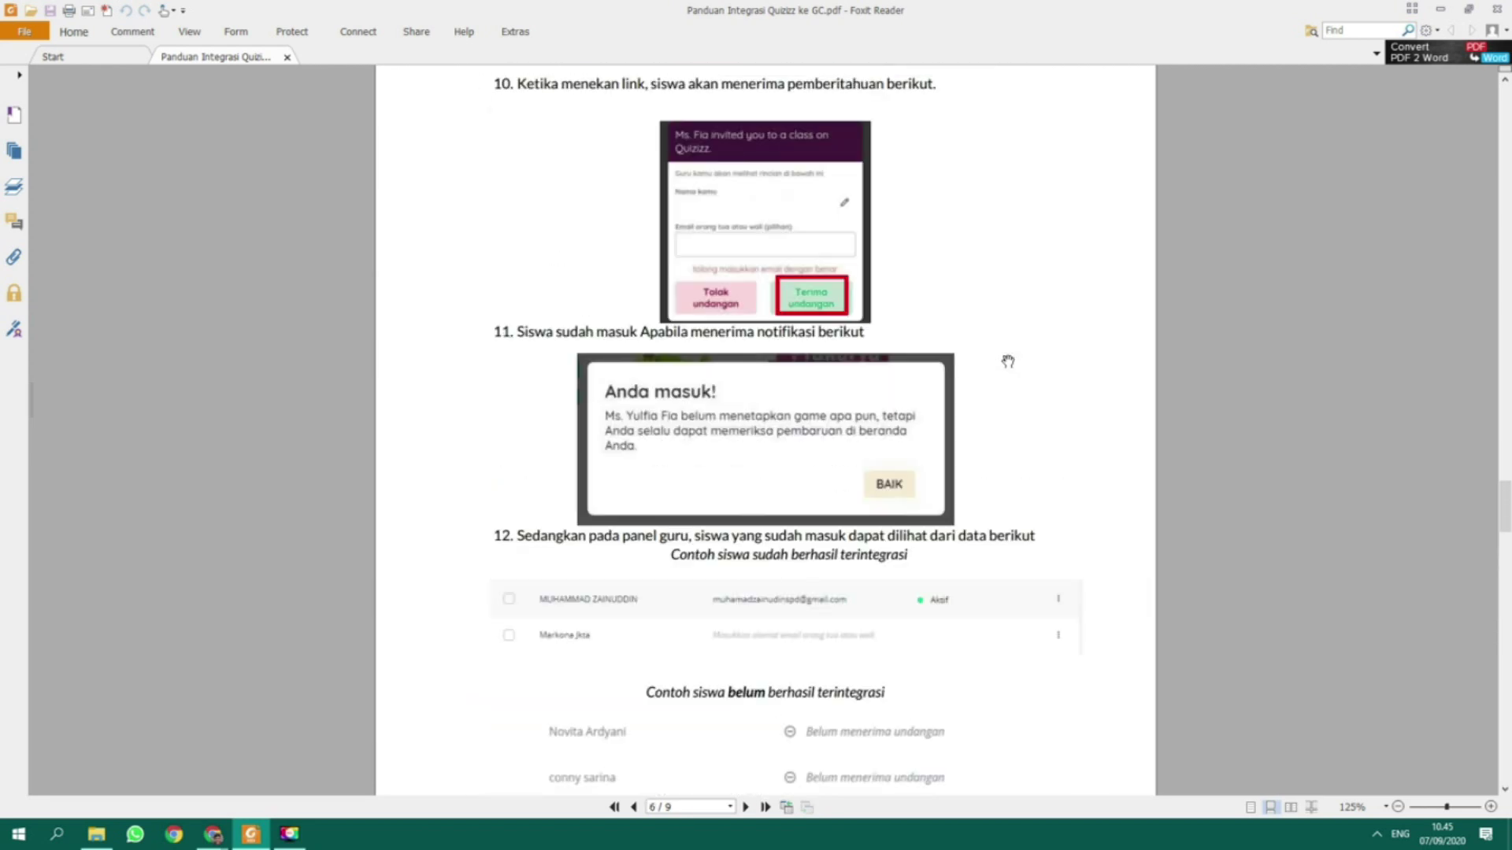
{"action": "scroll", "coordinate": [1008, 361], "scroll_direction": "up", "scroll_amount": 15}
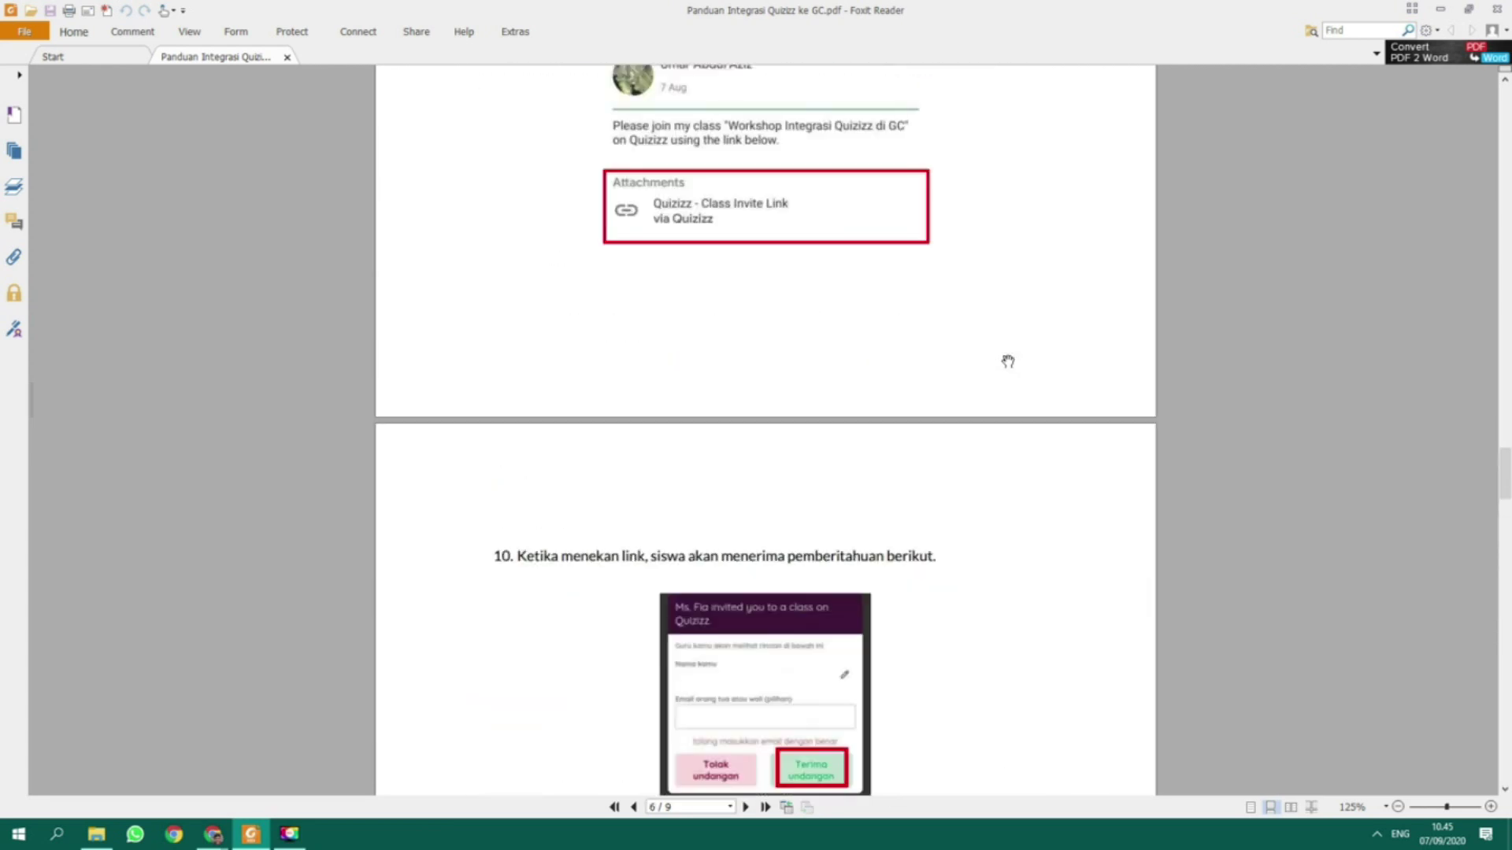
{"action": "scroll", "coordinate": [1008, 361], "scroll_direction": "up", "scroll_amount": 10}
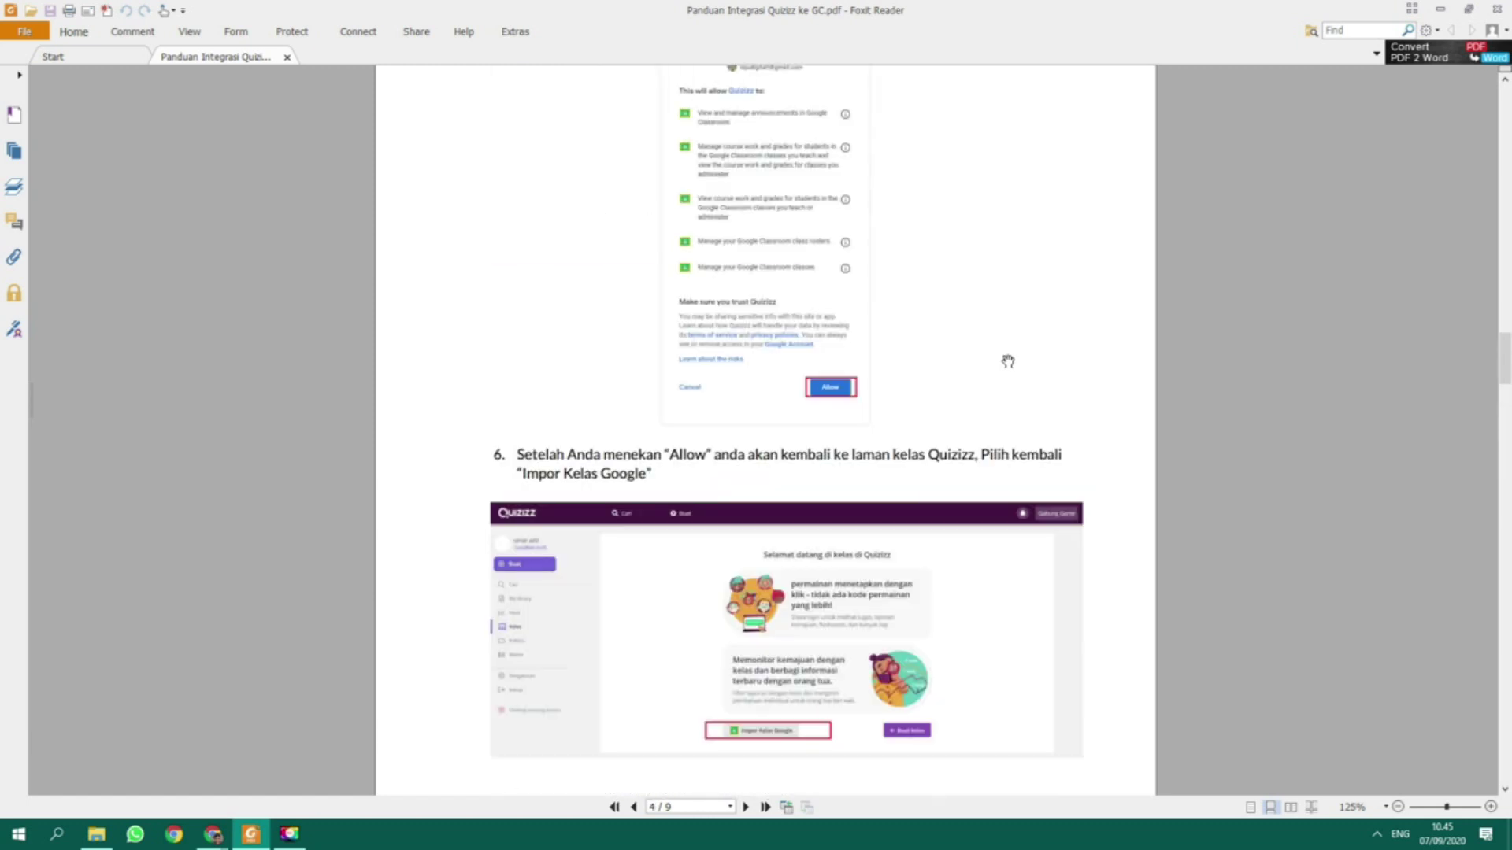
{"action": "scroll", "coordinate": [1008, 361], "scroll_direction": "up", "scroll_amount": 20}
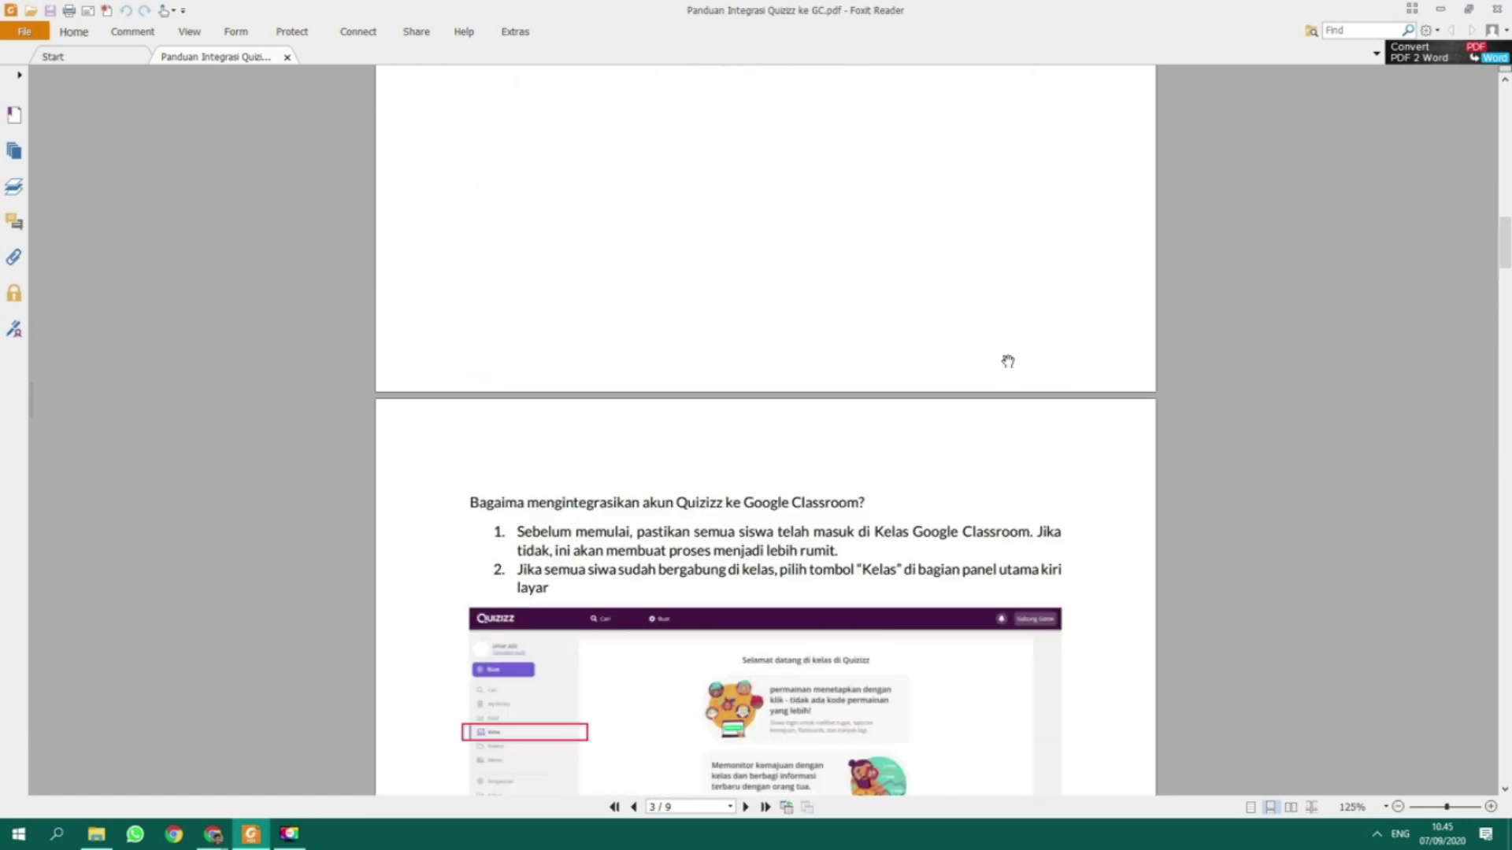
{"action": "scroll", "coordinate": [1008, 362], "scroll_direction": "up", "scroll_amount": 10}
{"action": "scroll", "coordinate": [1008, 361], "scroll_direction": "up", "scroll_amount": 10}
- Review the page 3 instructions for importing Google classes and continue through the guide to the page 7 FAQ heading
{"action": "scroll", "coordinate": [1008, 361], "scroll_direction": "down", "scroll_amount": 20}
{"action": "scroll", "coordinate": [1017, 354], "scroll_direction": "down", "scroll_amount": 5}
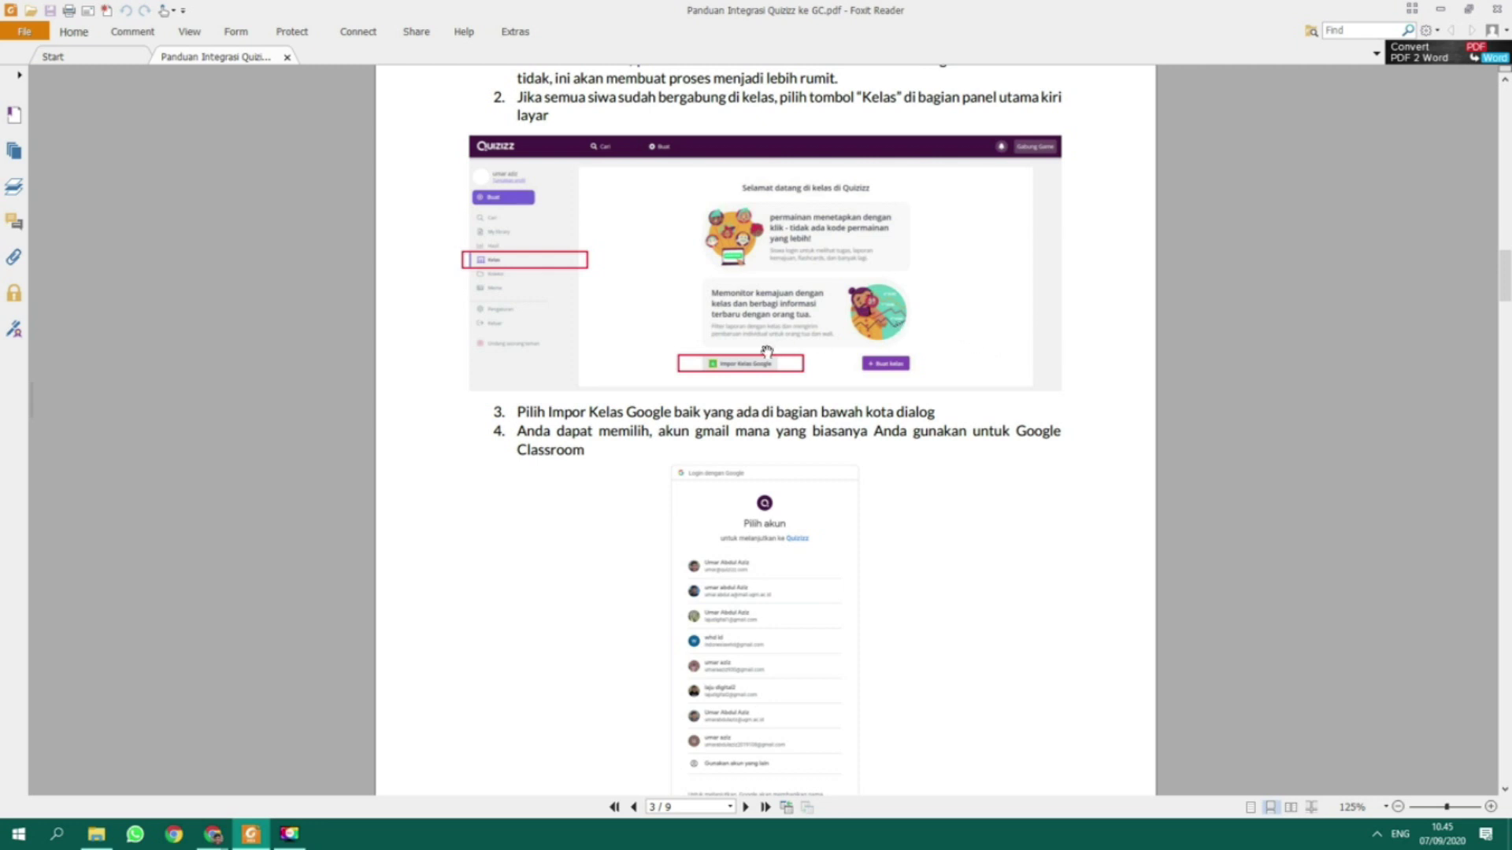
{"action": "scroll", "coordinate": [594, 430], "scroll_direction": "down", "scroll_amount": 3}
{"action": "scroll", "coordinate": [630, 472], "scroll_direction": "up", "scroll_amount": 5}
{"action": "scroll", "coordinate": [654, 488], "scroll_direction": "down", "scroll_amount": 8}
{"action": "scroll", "coordinate": [662, 480], "scroll_direction": "down", "scroll_amount": 15}
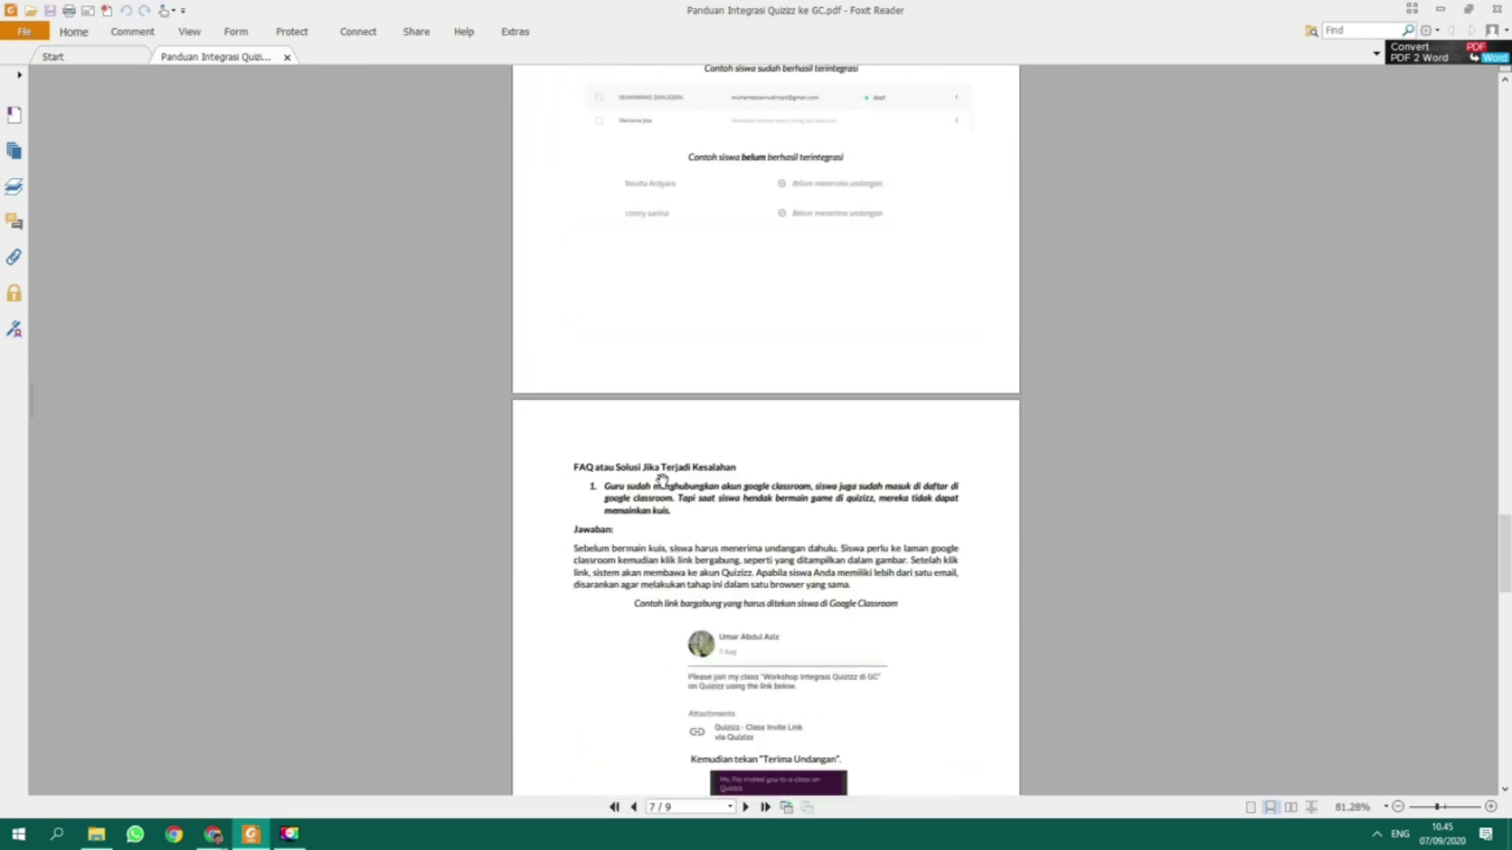
- Read steps 7 to 9 on page 5 about saving the class import and finding the class invitation
{"action": "scroll", "coordinate": [662, 479], "scroll_direction": "up", "scroll_amount": 5}
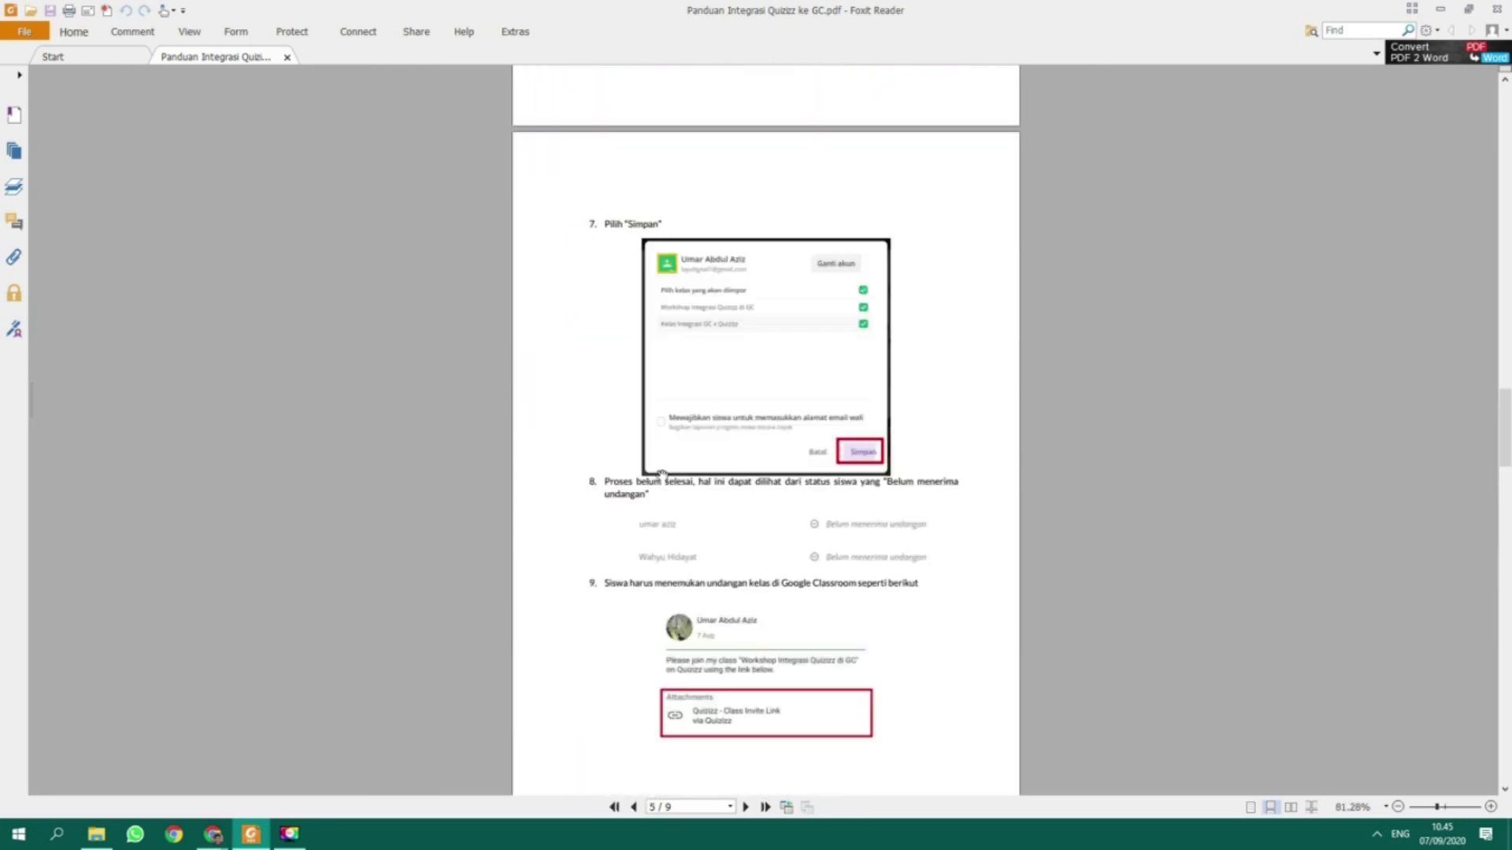
{"action": "scroll", "coordinate": [664, 462], "scroll_direction": "up", "scroll_amount": 3, "text": "ctrl"}
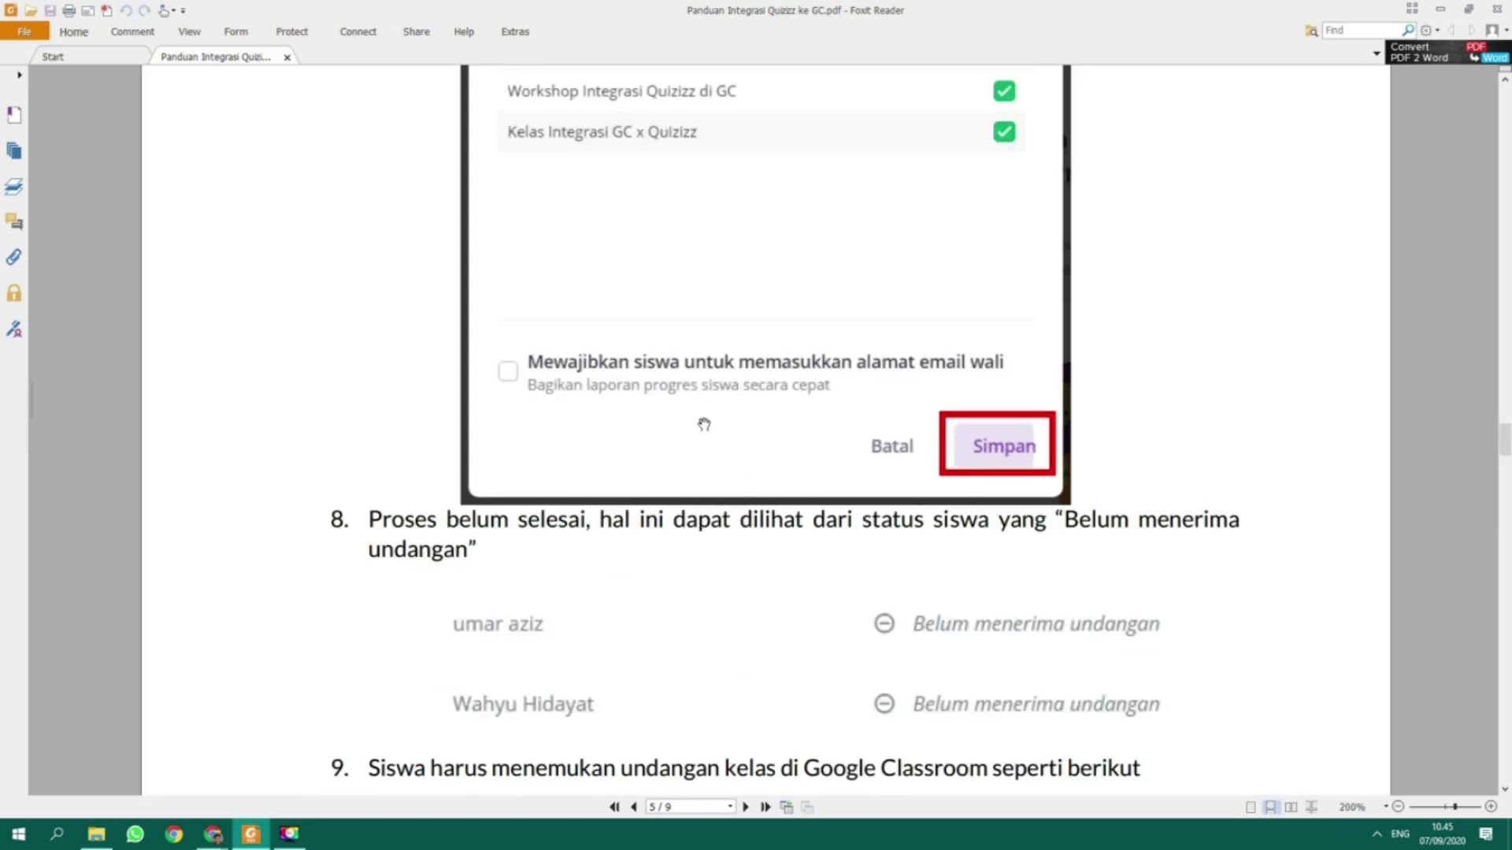
{"action": "scroll", "coordinate": [701, 425], "scroll_direction": "down", "scroll_amount": 1, "text": "ctrl"}
{"action": "scroll", "coordinate": [704, 425], "scroll_direction": "down", "scroll_amount": 1, "text": "ctrl"}
- Switch to the student's Chrome window and check the Workshop Integrasi Quizizz di GC stream in Google Classroom
{"action": "mouse_move", "coordinate": [219, 838]}
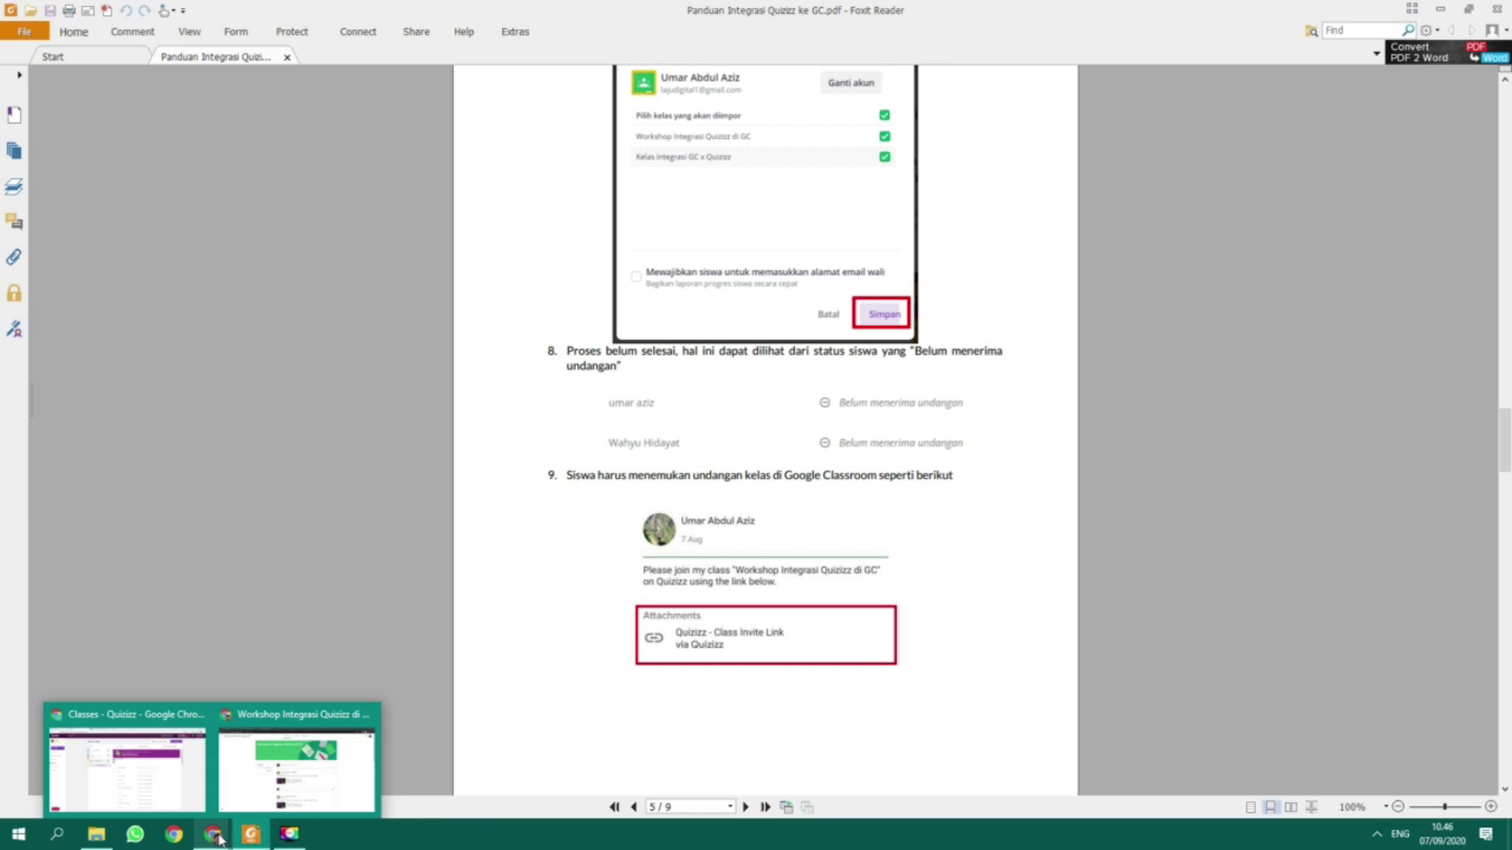
{"action": "left_click", "coordinate": [259, 721]}
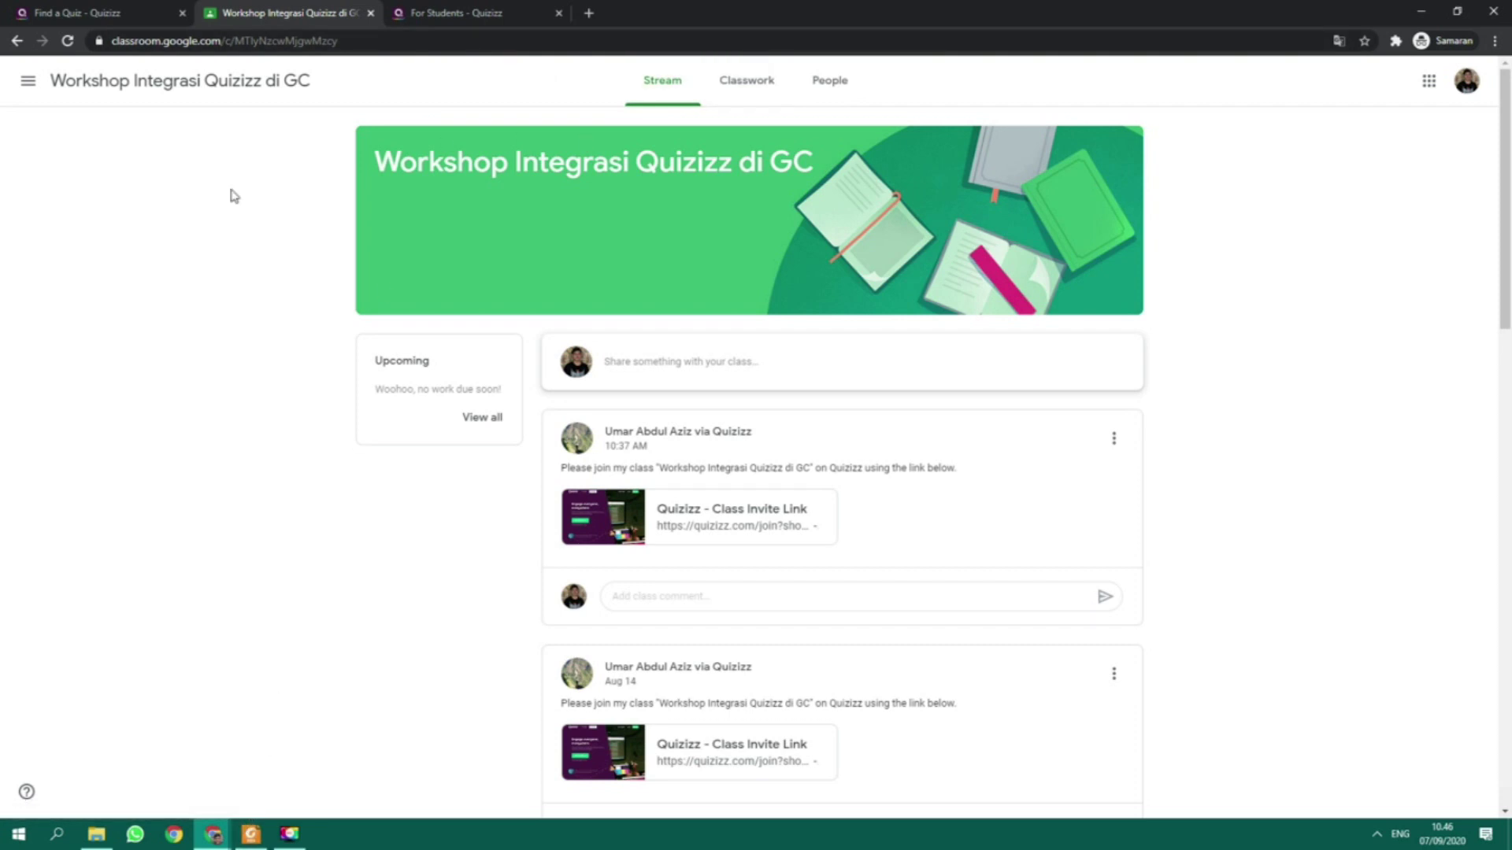
{"action": "left_click", "coordinate": [109, 11]}
{"action": "left_click", "coordinate": [268, 12]}
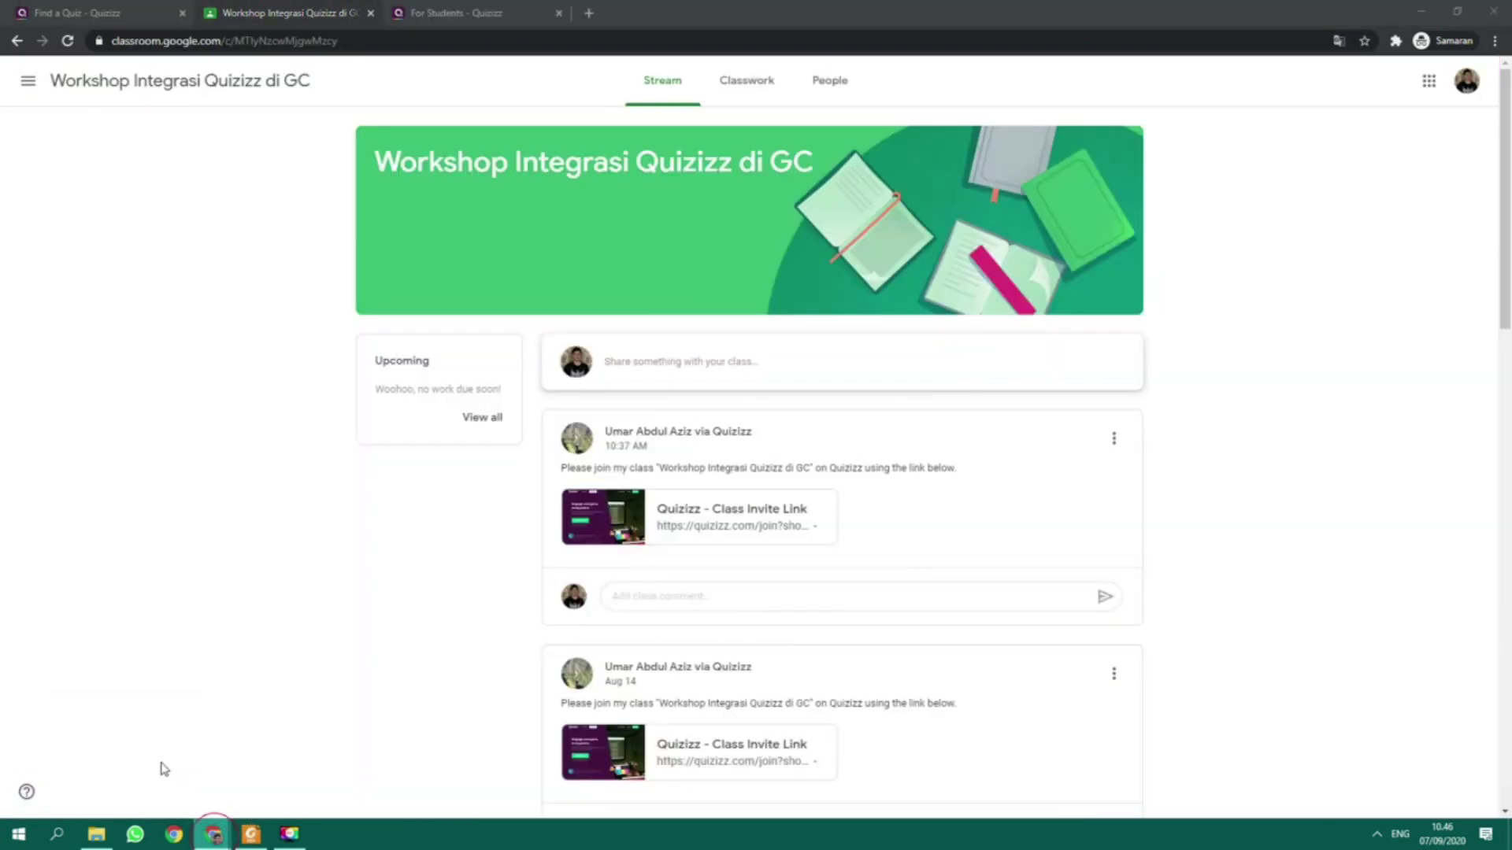
- Bring up the teacher's Google Classroom window and review the class grades for both Quizizz assignments
{"action": "left_click", "coordinate": [142, 760]}
{"action": "left_click", "coordinate": [438, 14]}
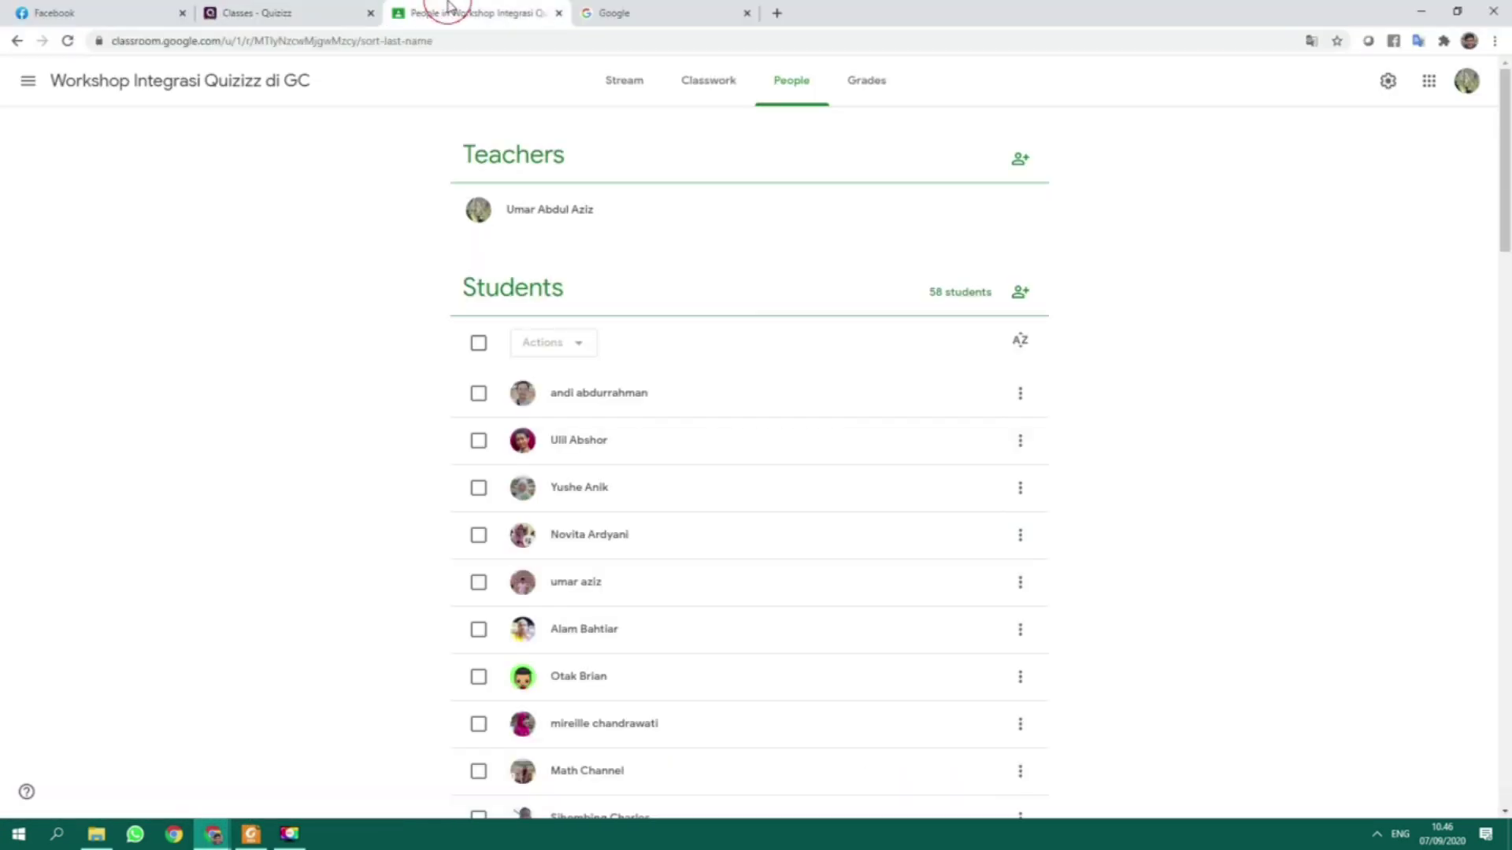
{"action": "left_click", "coordinate": [858, 89]}
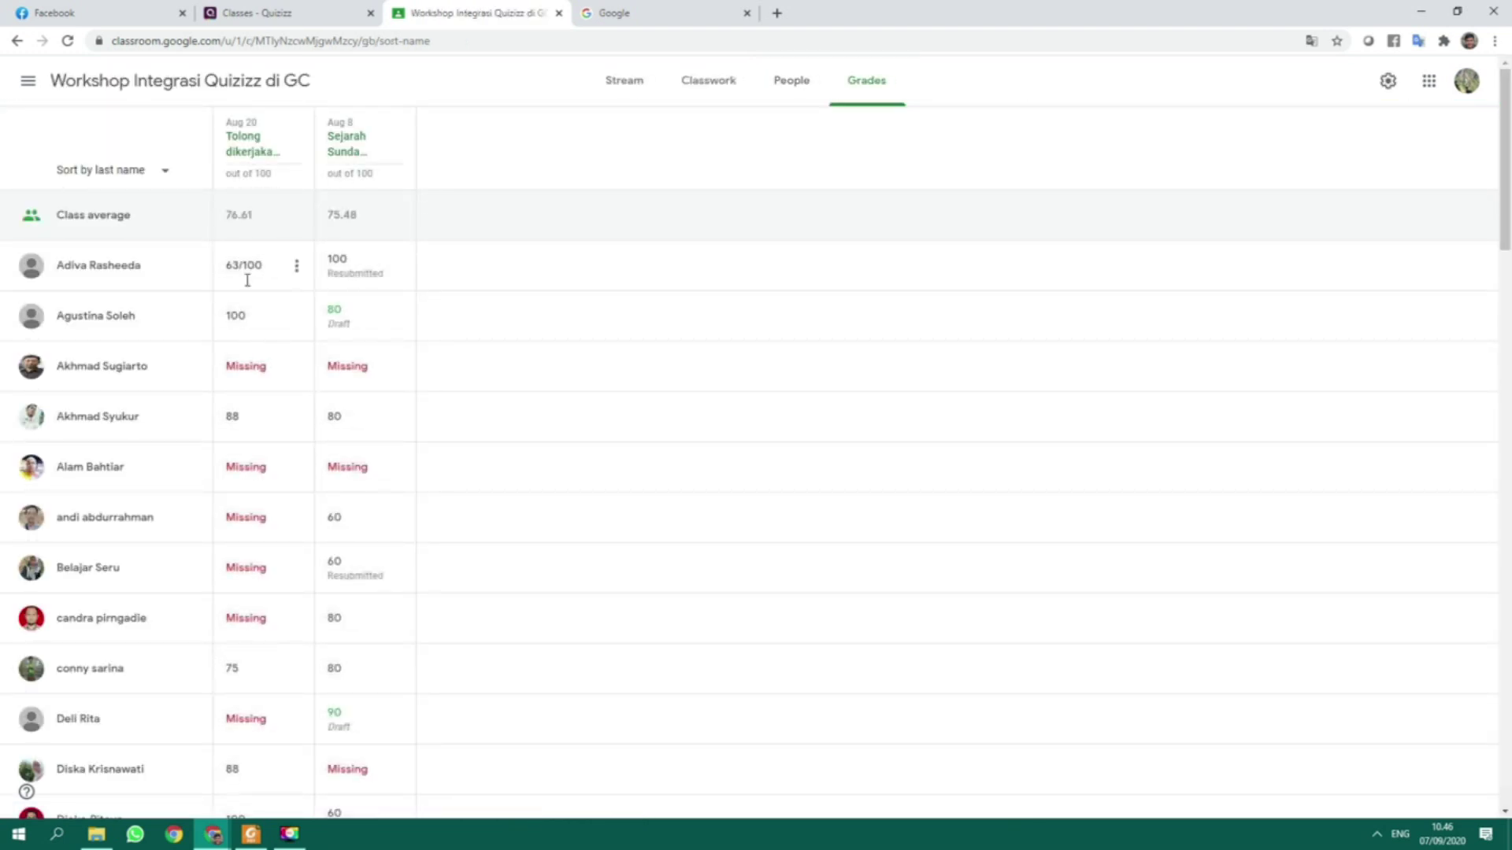
{"action": "scroll", "coordinate": [247, 317], "scroll_direction": "down", "scroll_amount": 20}
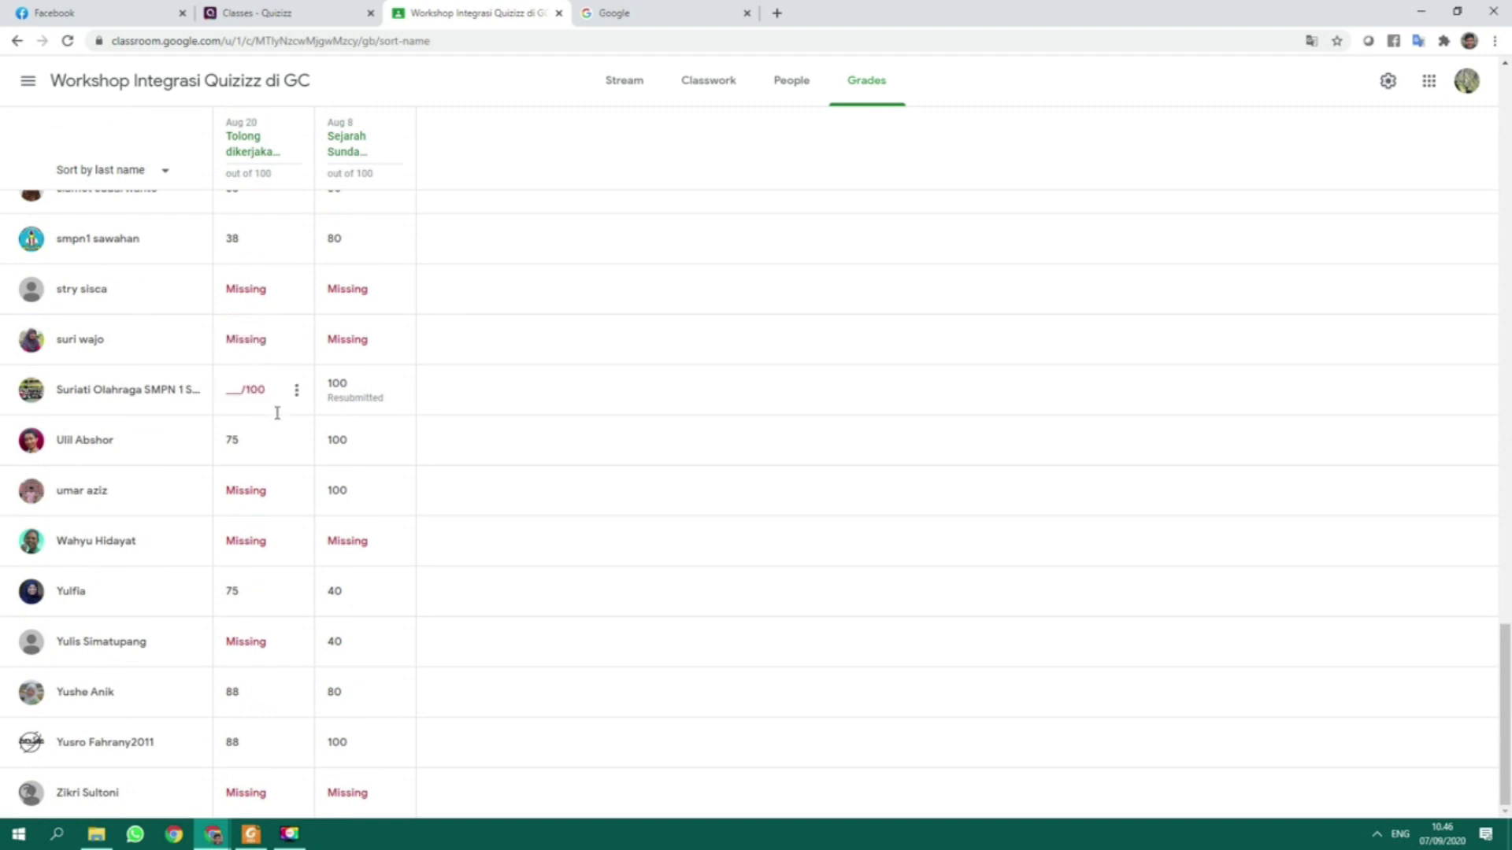
{"action": "scroll", "coordinate": [276, 417], "scroll_direction": "up", "scroll_amount": 20}
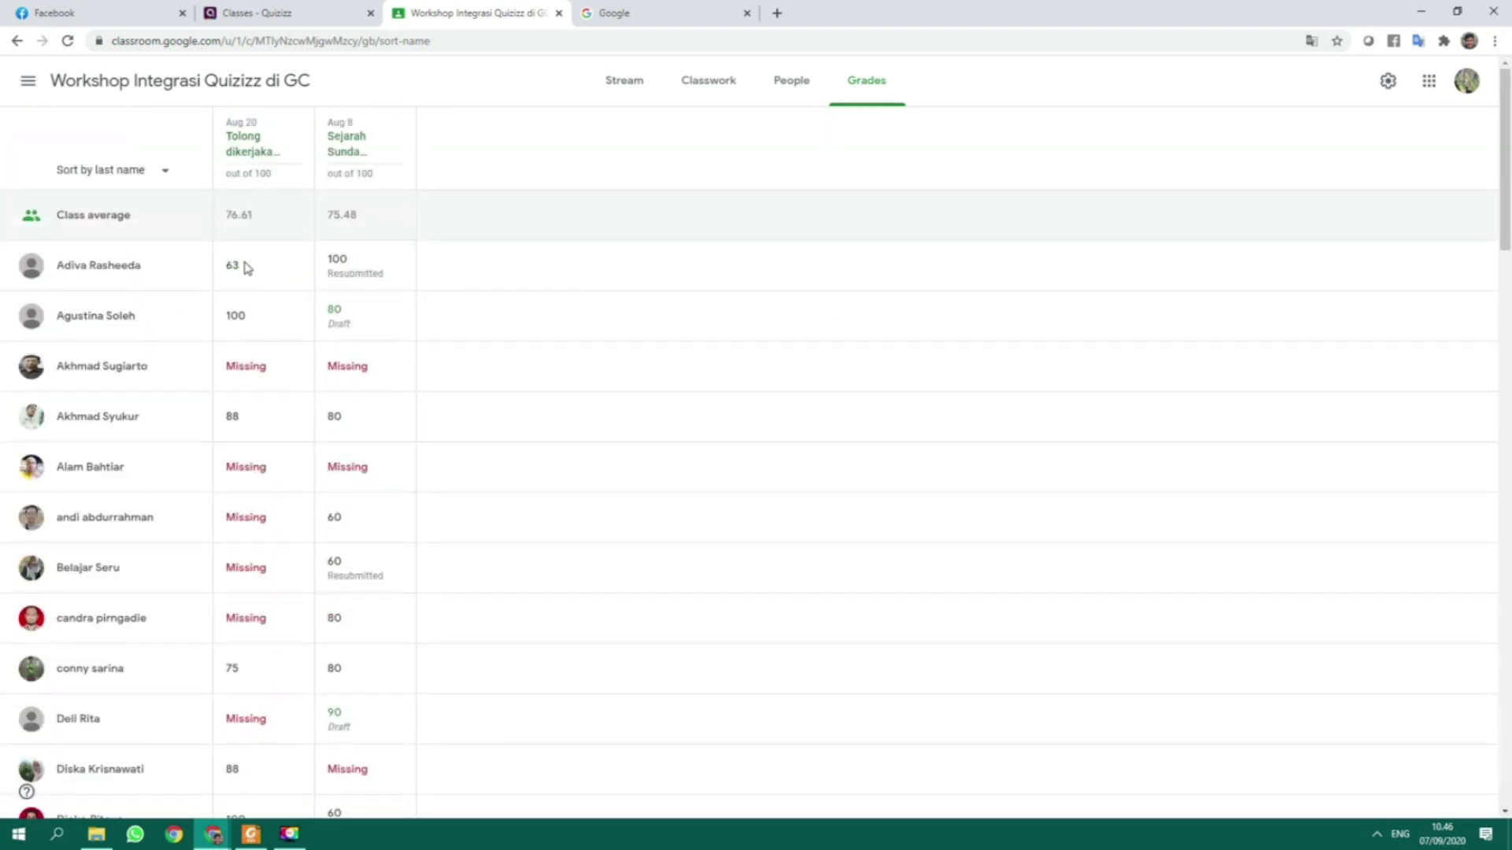
{"action": "scroll", "coordinate": [322, 504], "scroll_direction": "down", "scroll_amount": 5}
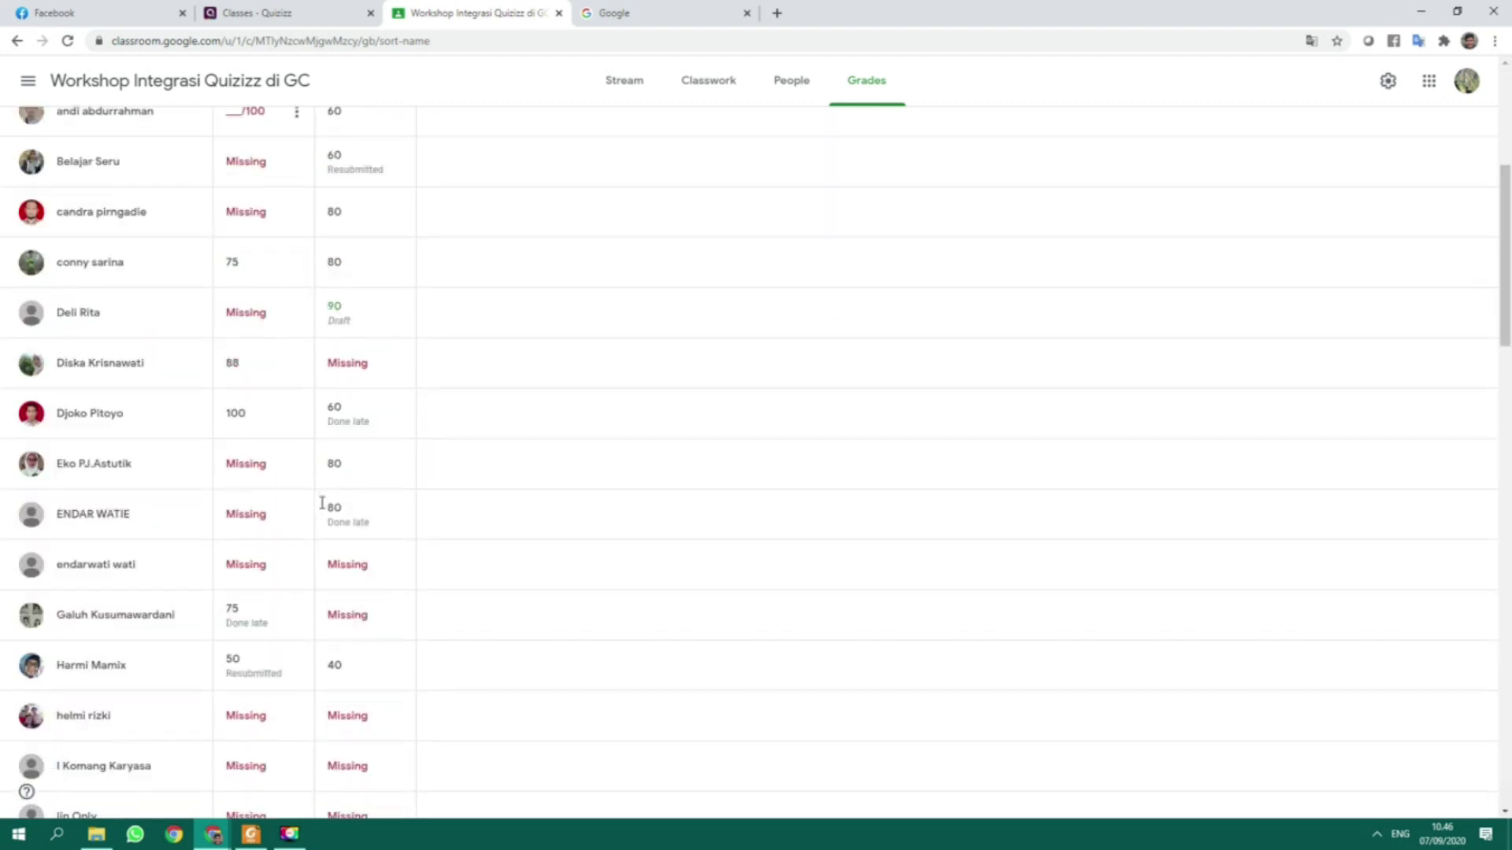
{"action": "scroll", "coordinate": [322, 504], "scroll_direction": "down", "scroll_amount": 12}
{"action": "scroll", "coordinate": [322, 504], "scroll_direction": "up", "scroll_amount": 20}
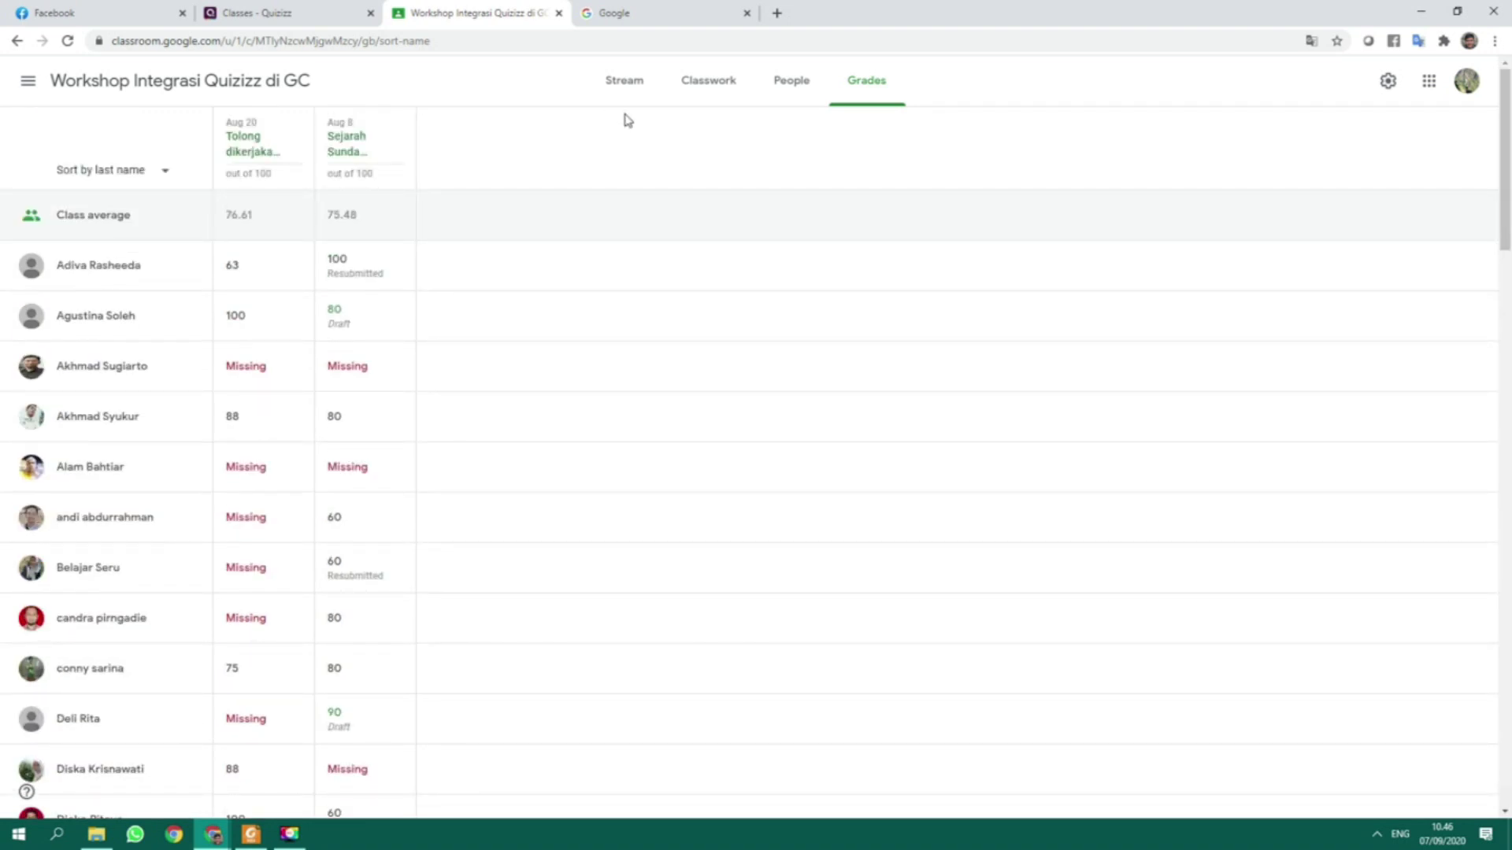
- Return to the teacher's Quizizz class list and open the Kelas Integrasi GC x Quizizz class
{"action": "left_click", "coordinate": [323, 11]}
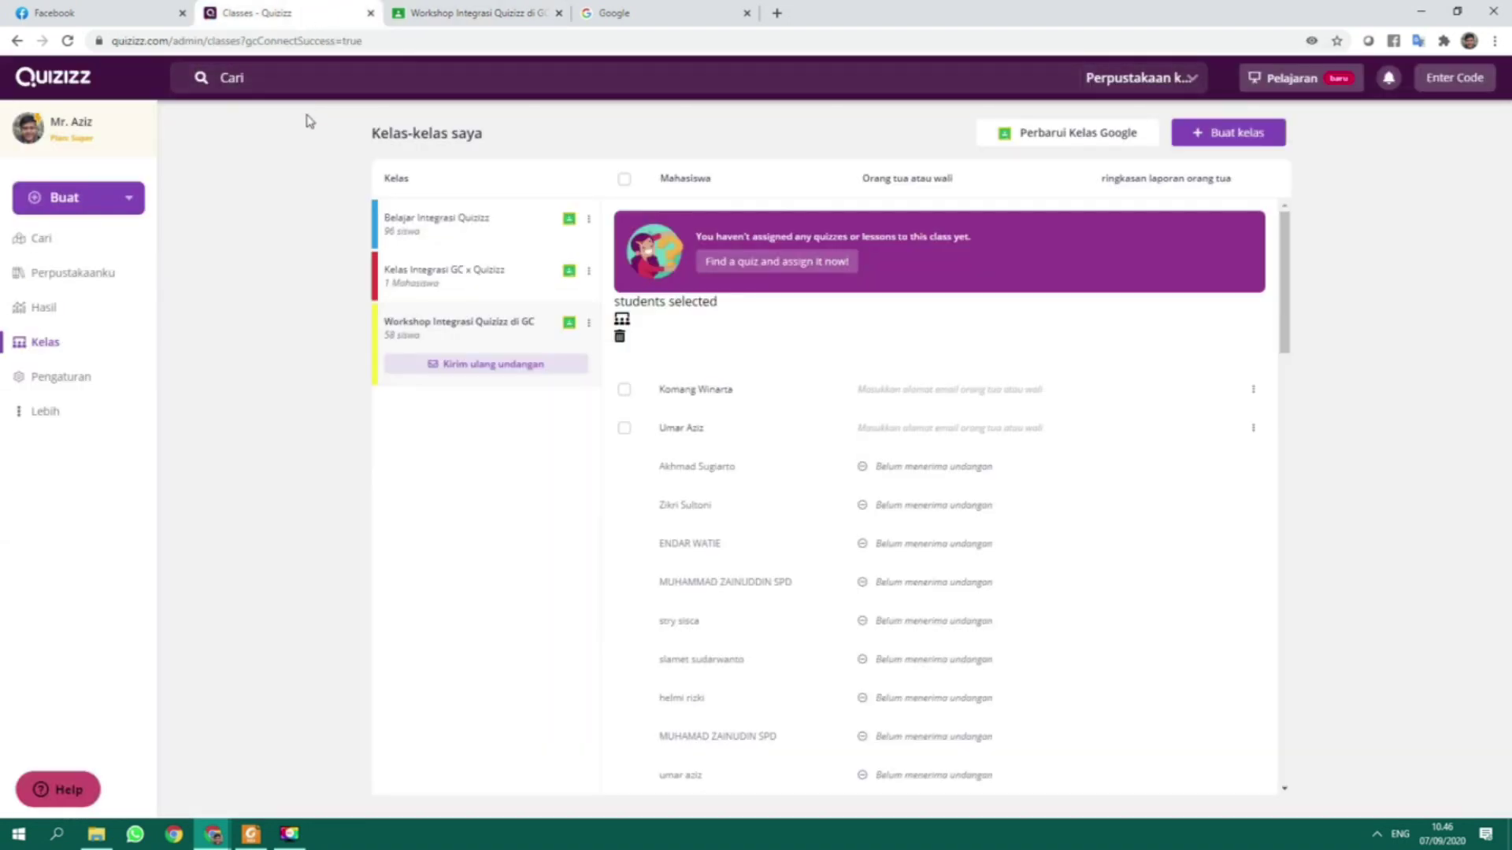
{"action": "left_click", "coordinate": [445, 293]}
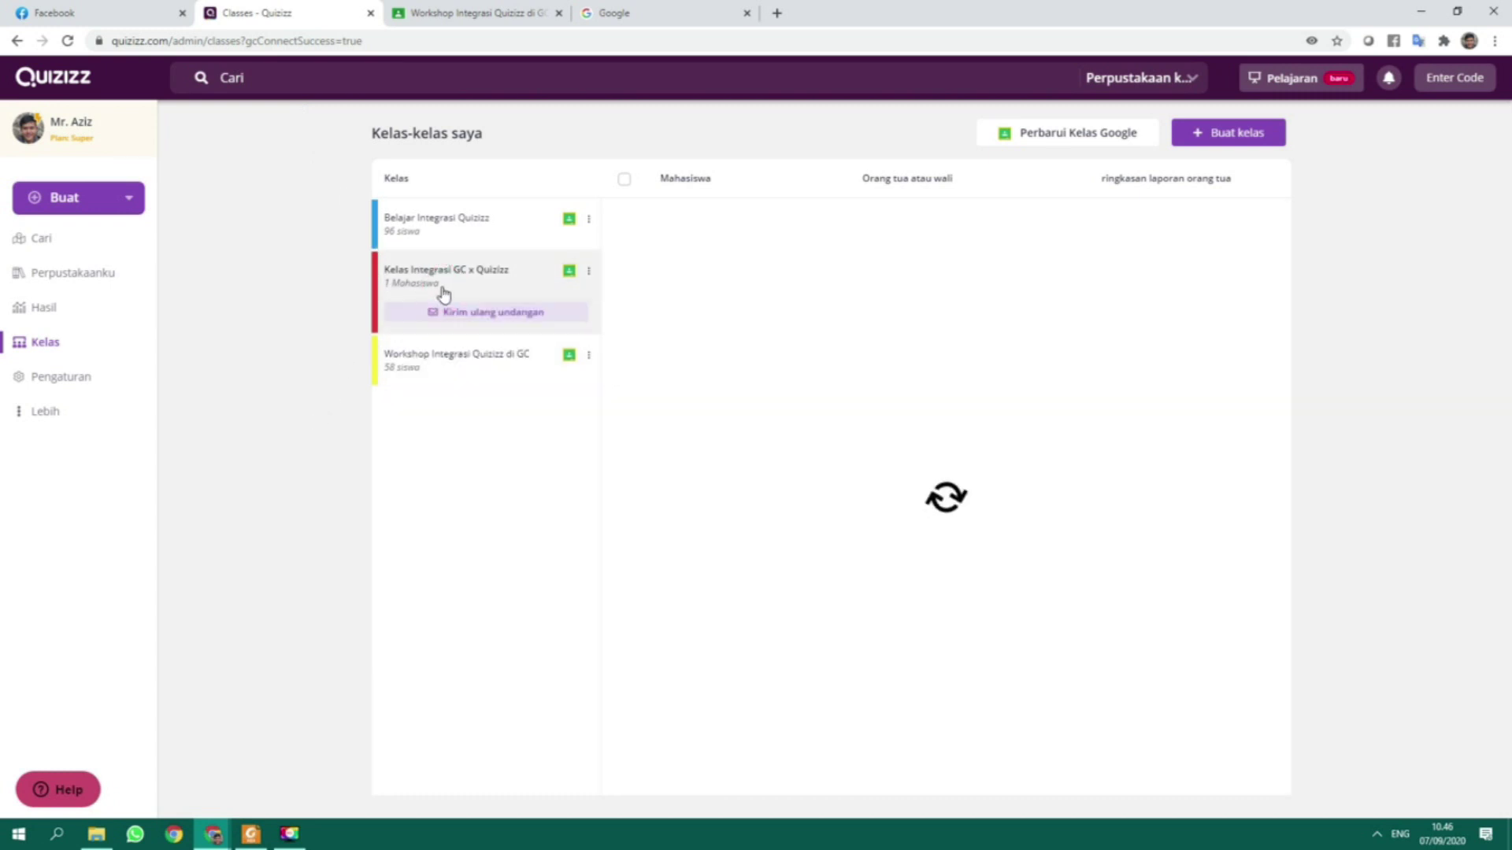
- Open the Belajar Integrasi Quizizz class and look through its student list
{"action": "left_click", "coordinate": [457, 224]}
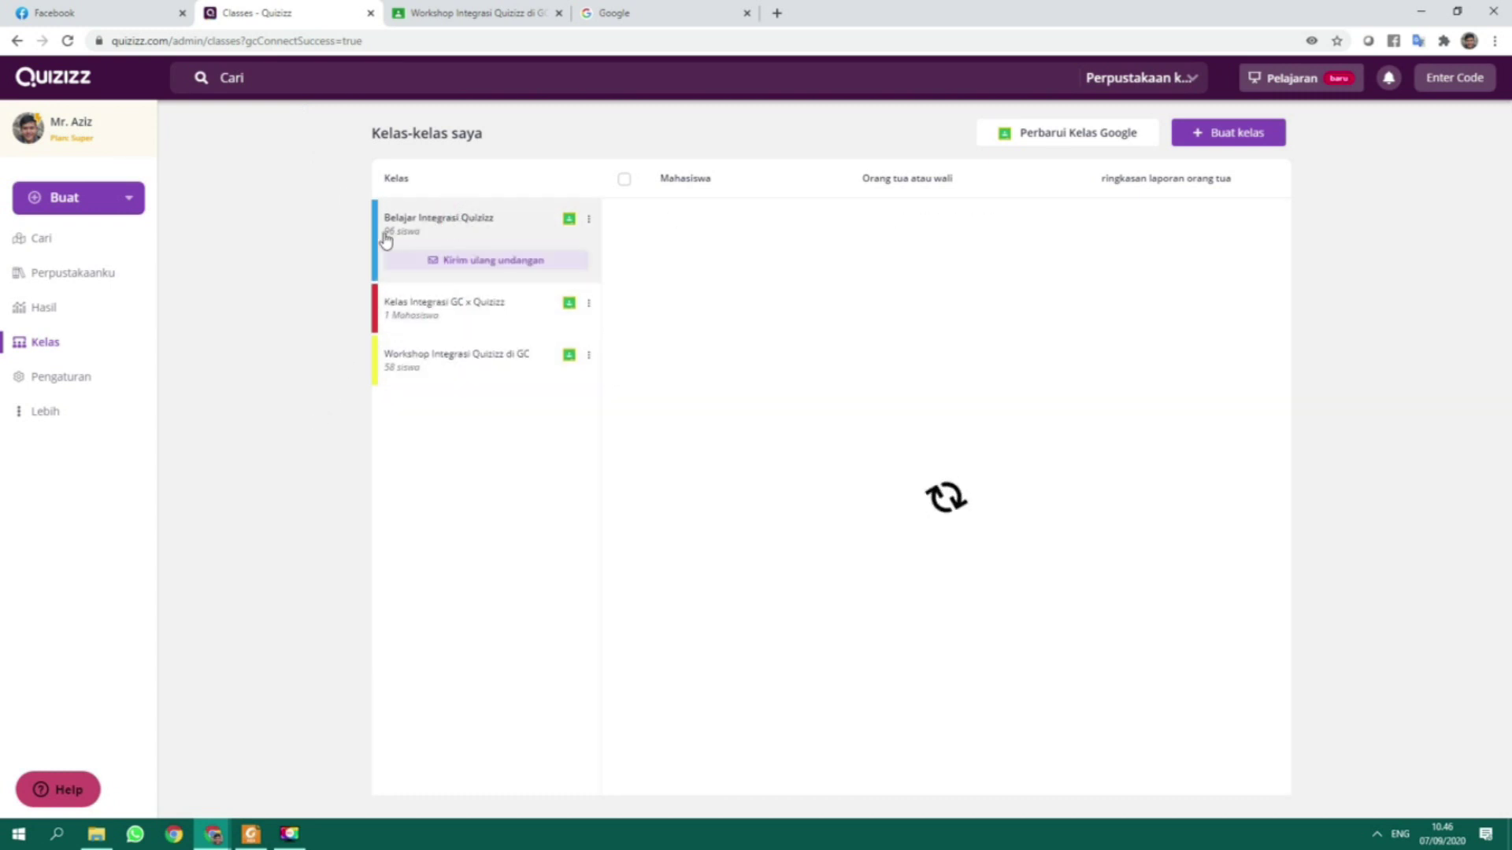
{"action": "scroll", "coordinate": [775, 411], "scroll_direction": "down", "scroll_amount": 20}
{"action": "scroll", "coordinate": [810, 415], "scroll_direction": "up", "scroll_amount": 20}
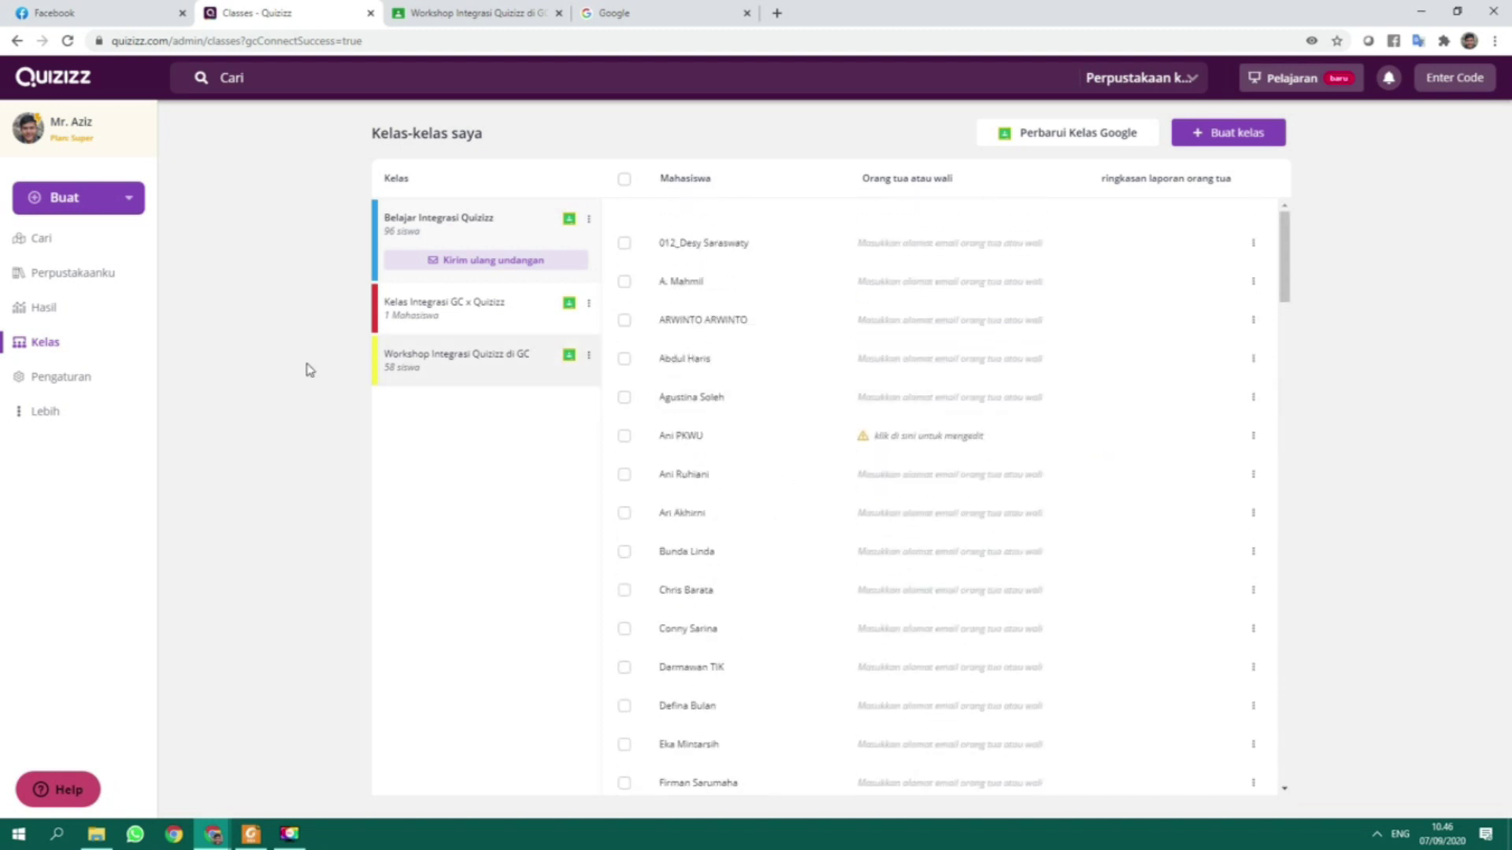
- Open the Contoh soal video quiz from the personal library and start assigning it as homework
{"action": "left_click", "coordinate": [108, 270]}
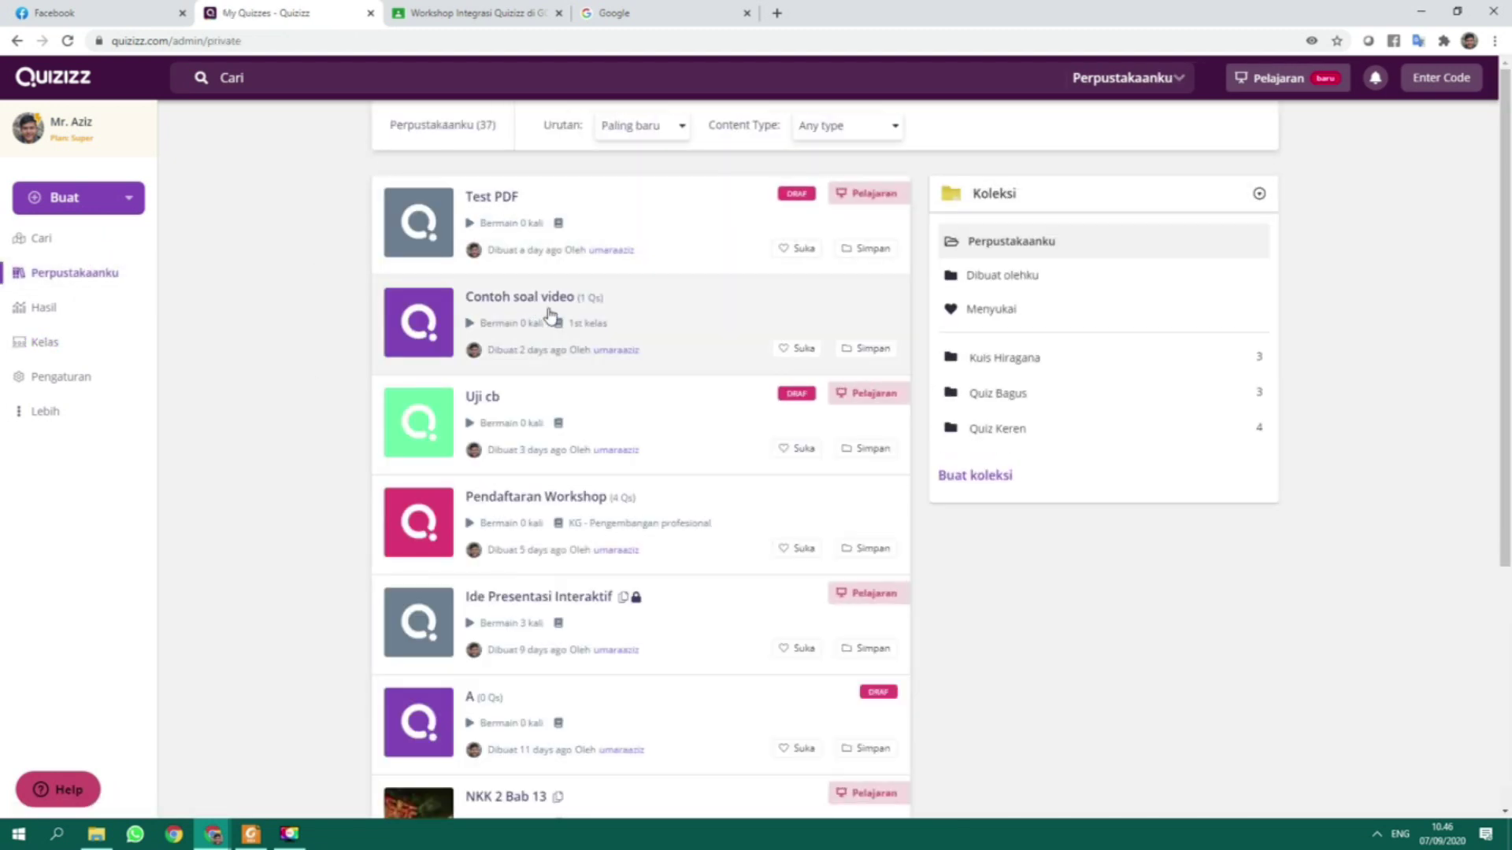
{"action": "left_click", "coordinate": [504, 304]}
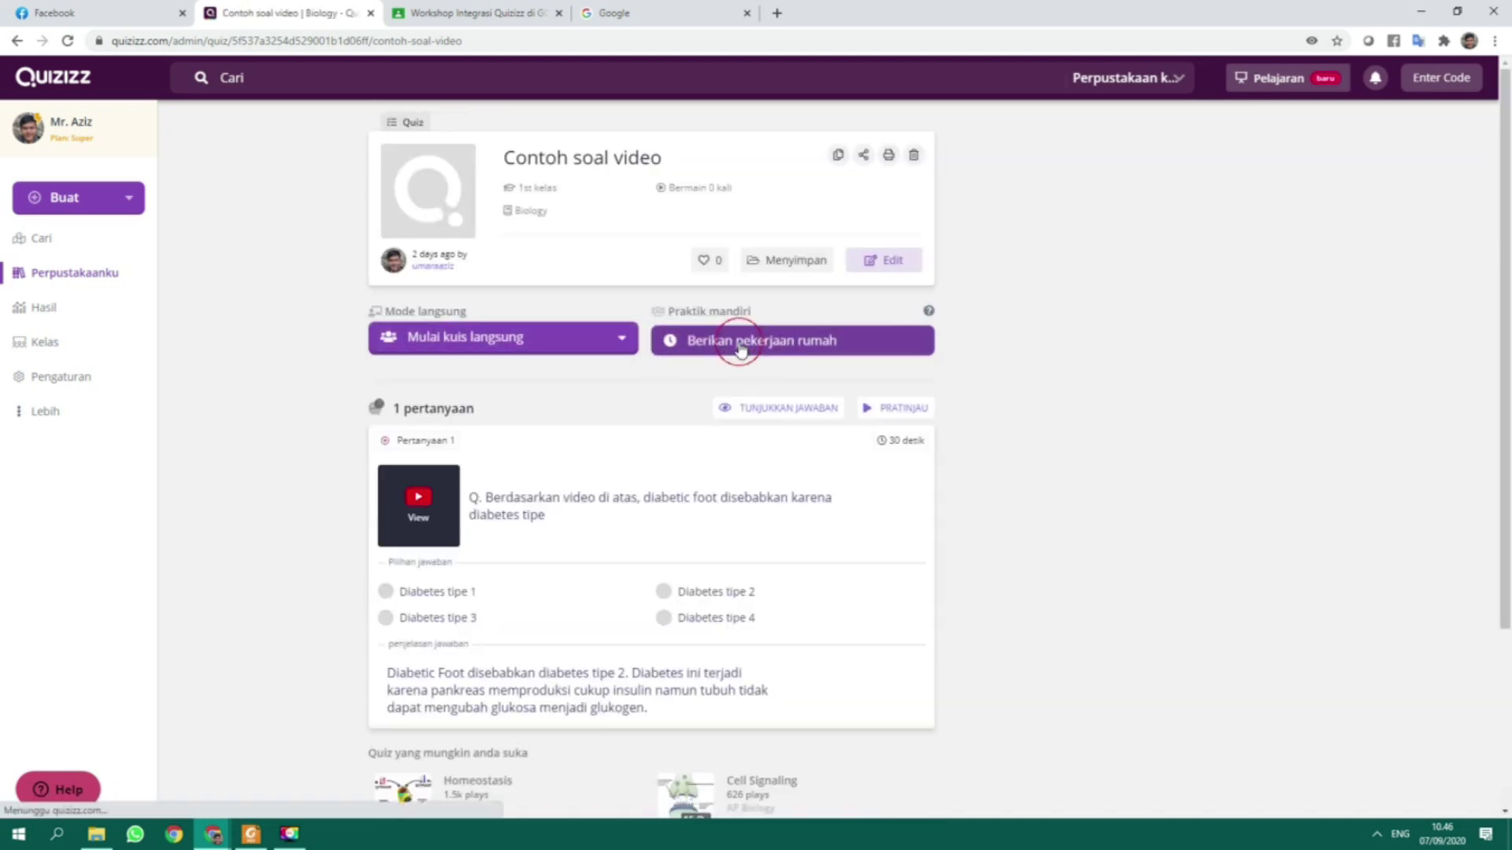
{"action": "left_click", "coordinate": [697, 340]}
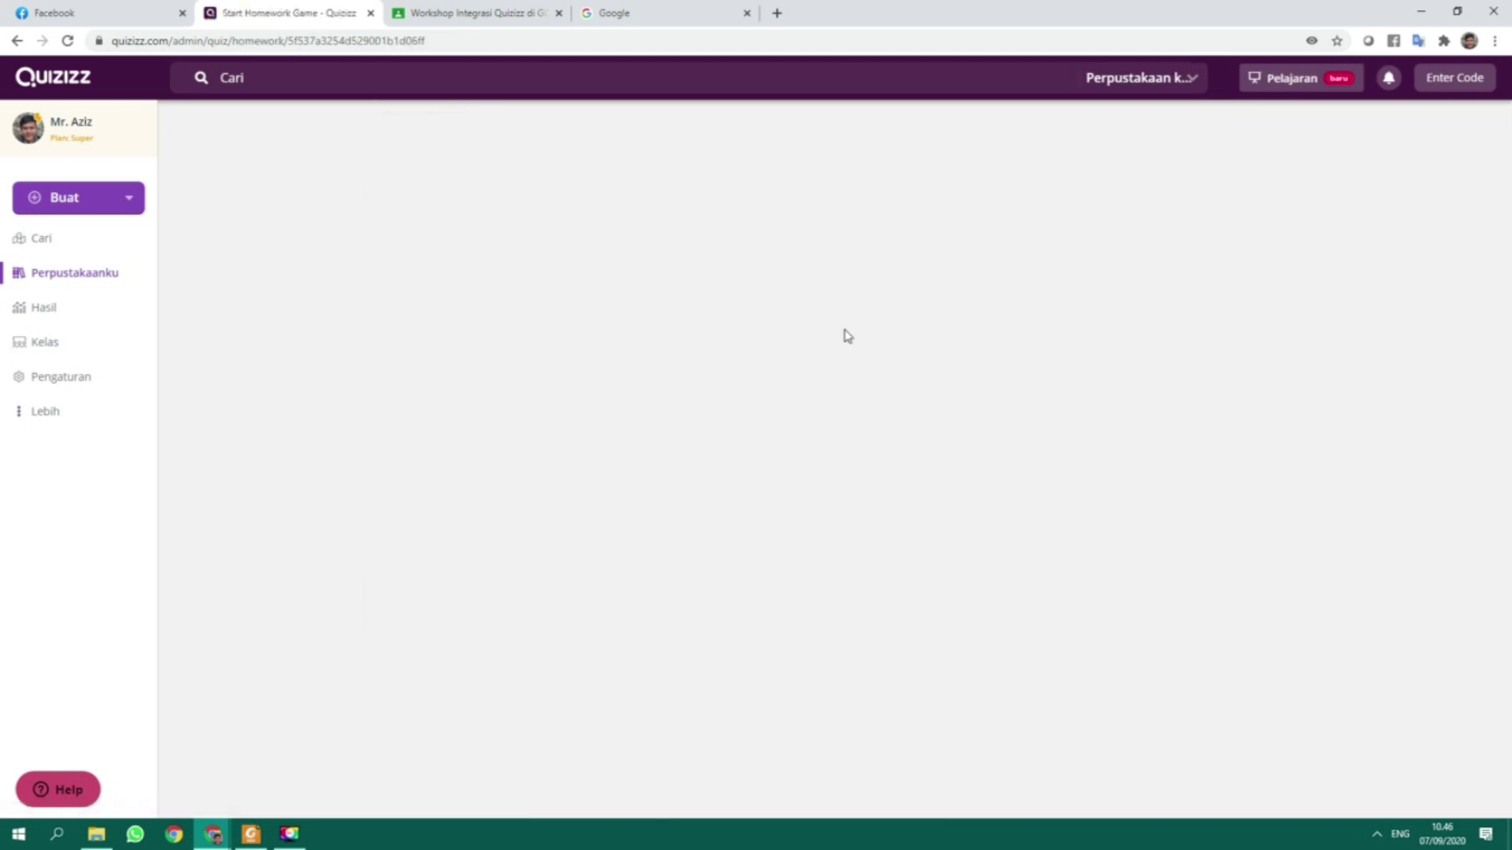
- Try selecting and deselecting each of the three synced classes for the homework assignment, and cancel the class selection
{"action": "left_click", "coordinate": [977, 569]}
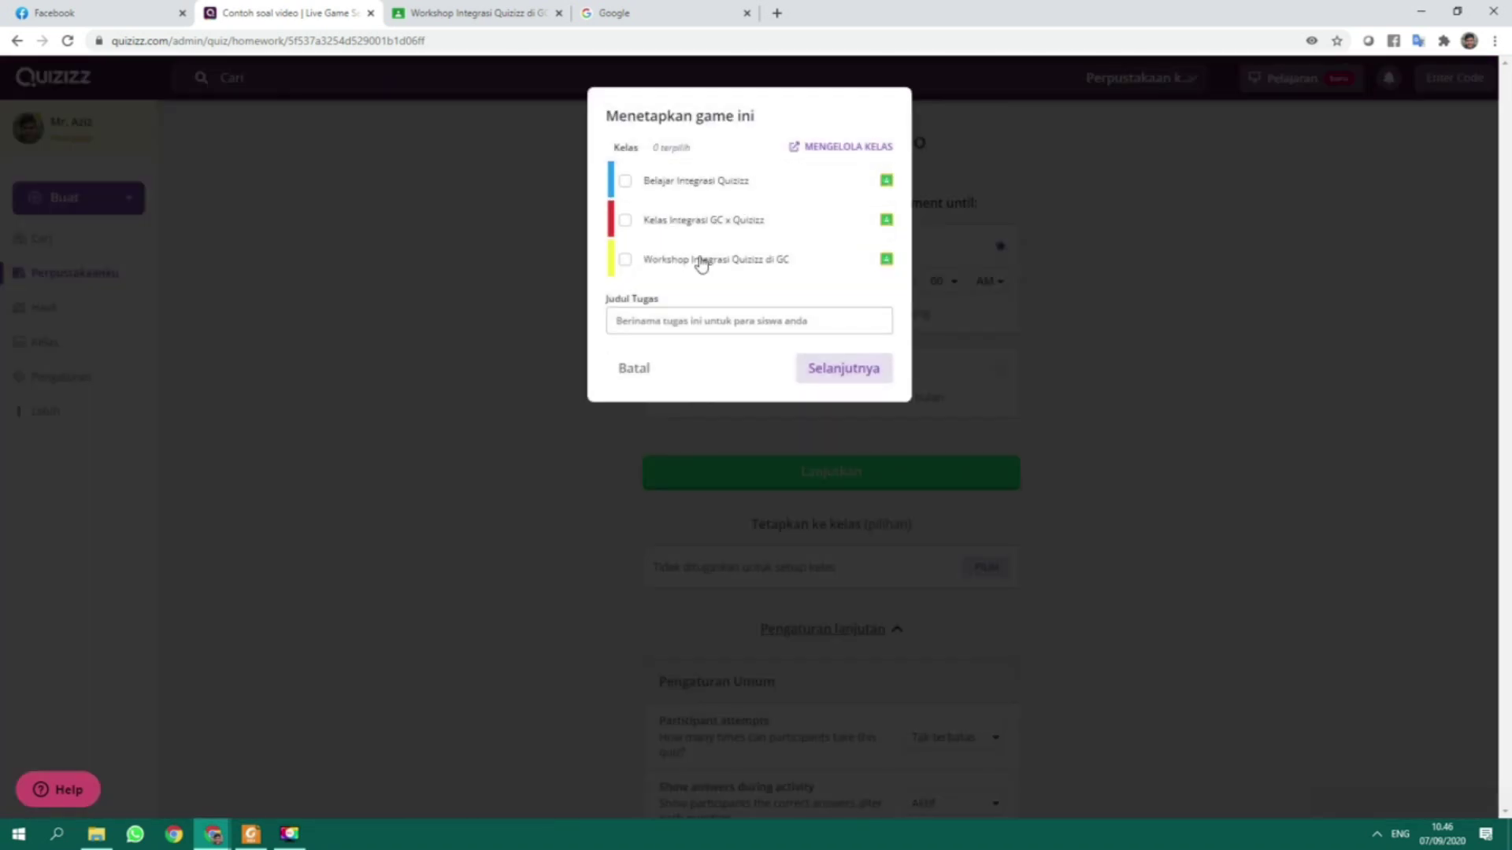
{"action": "left_click", "coordinate": [626, 182]}
{"action": "left_click", "coordinate": [627, 184]}
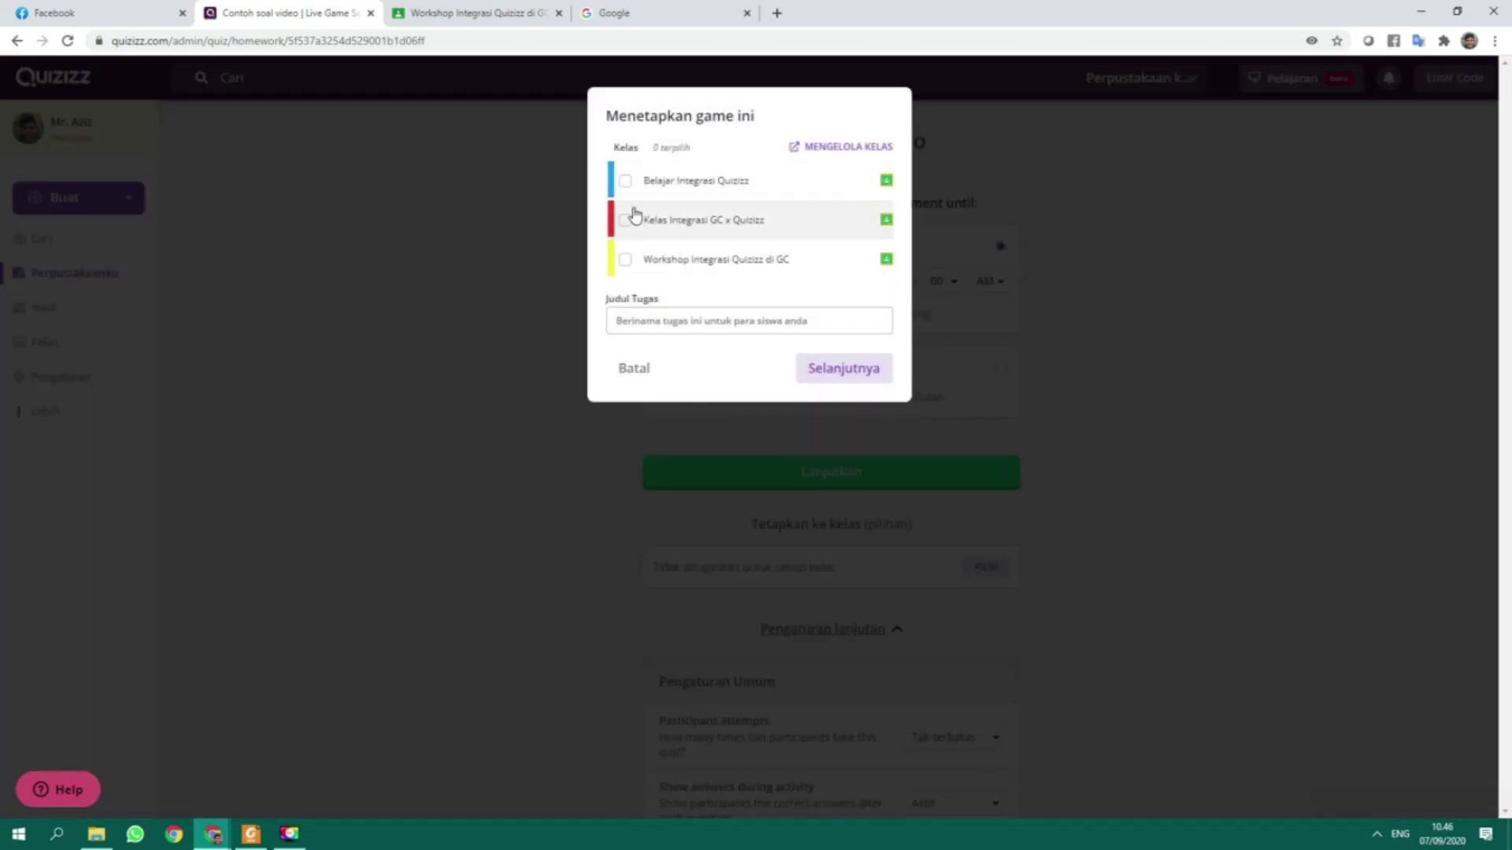
{"action": "left_click", "coordinate": [626, 221]}
{"action": "left_click", "coordinate": [627, 223]}
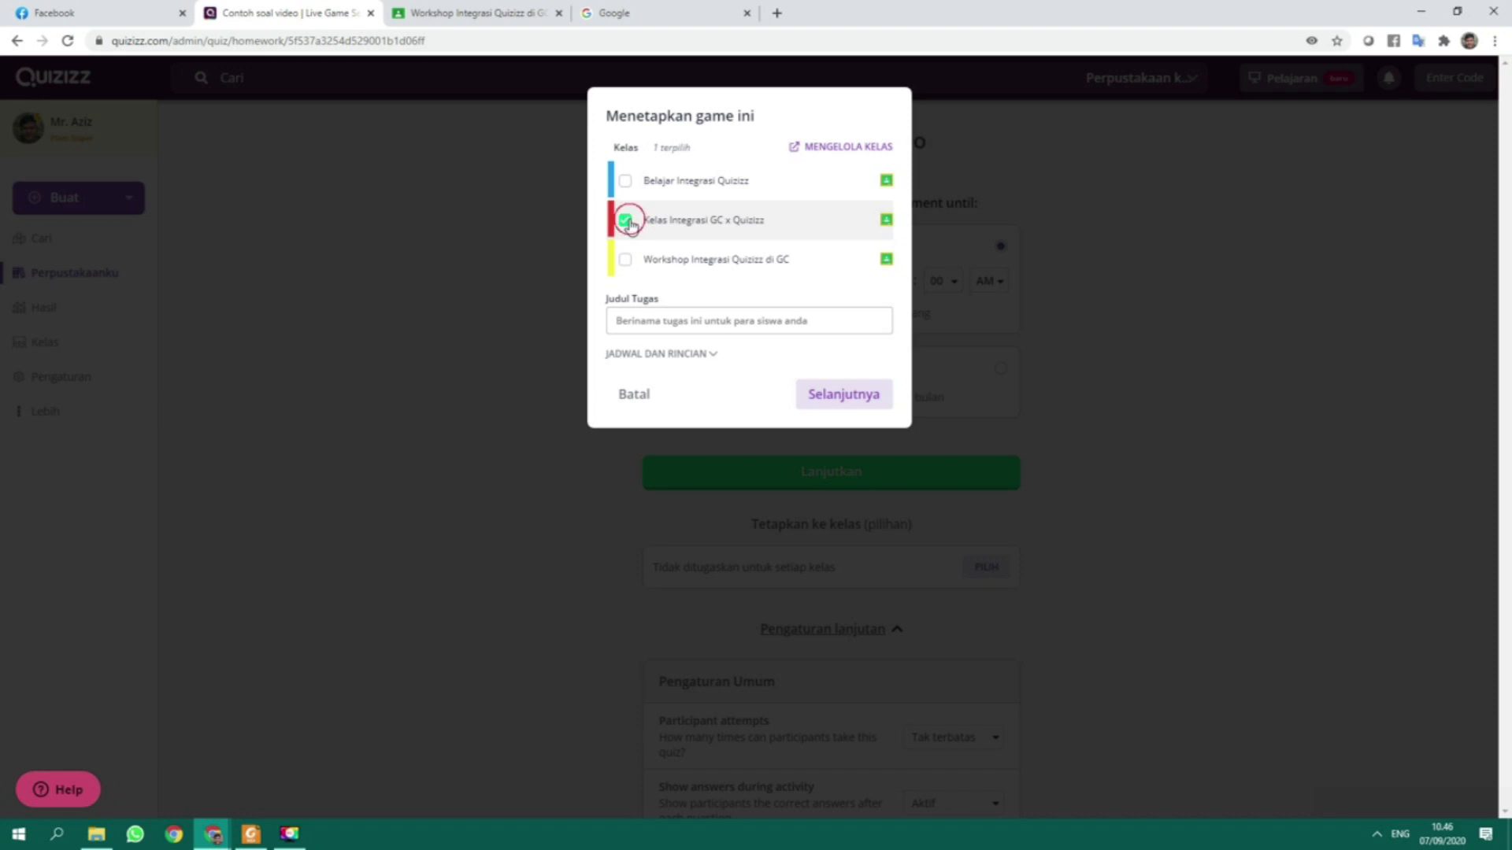
{"action": "left_click", "coordinate": [627, 260]}
{"action": "left_click", "coordinate": [646, 261]}
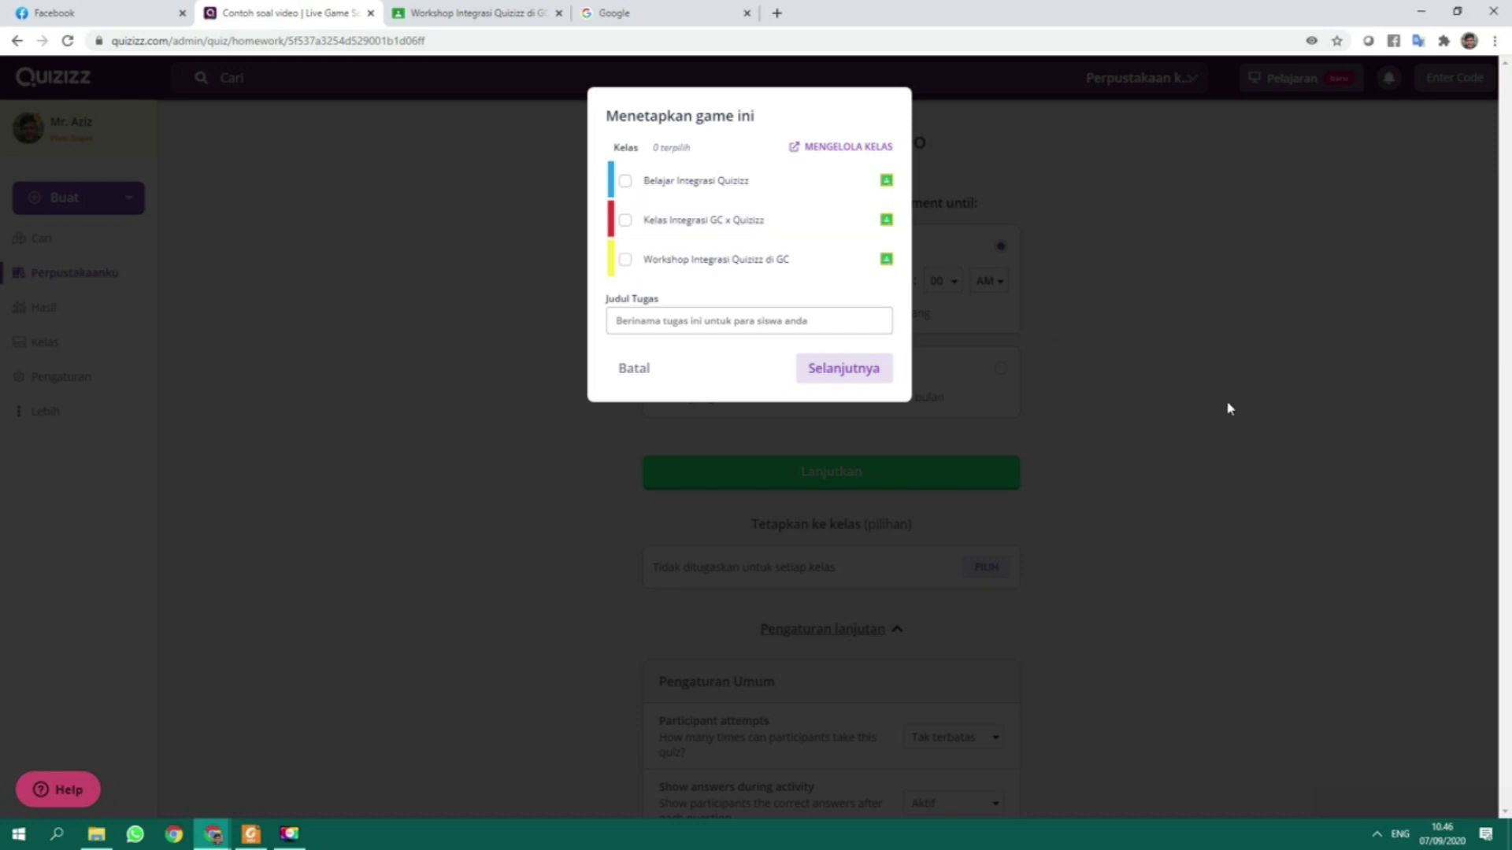
{"action": "left_click", "coordinate": [655, 373]}
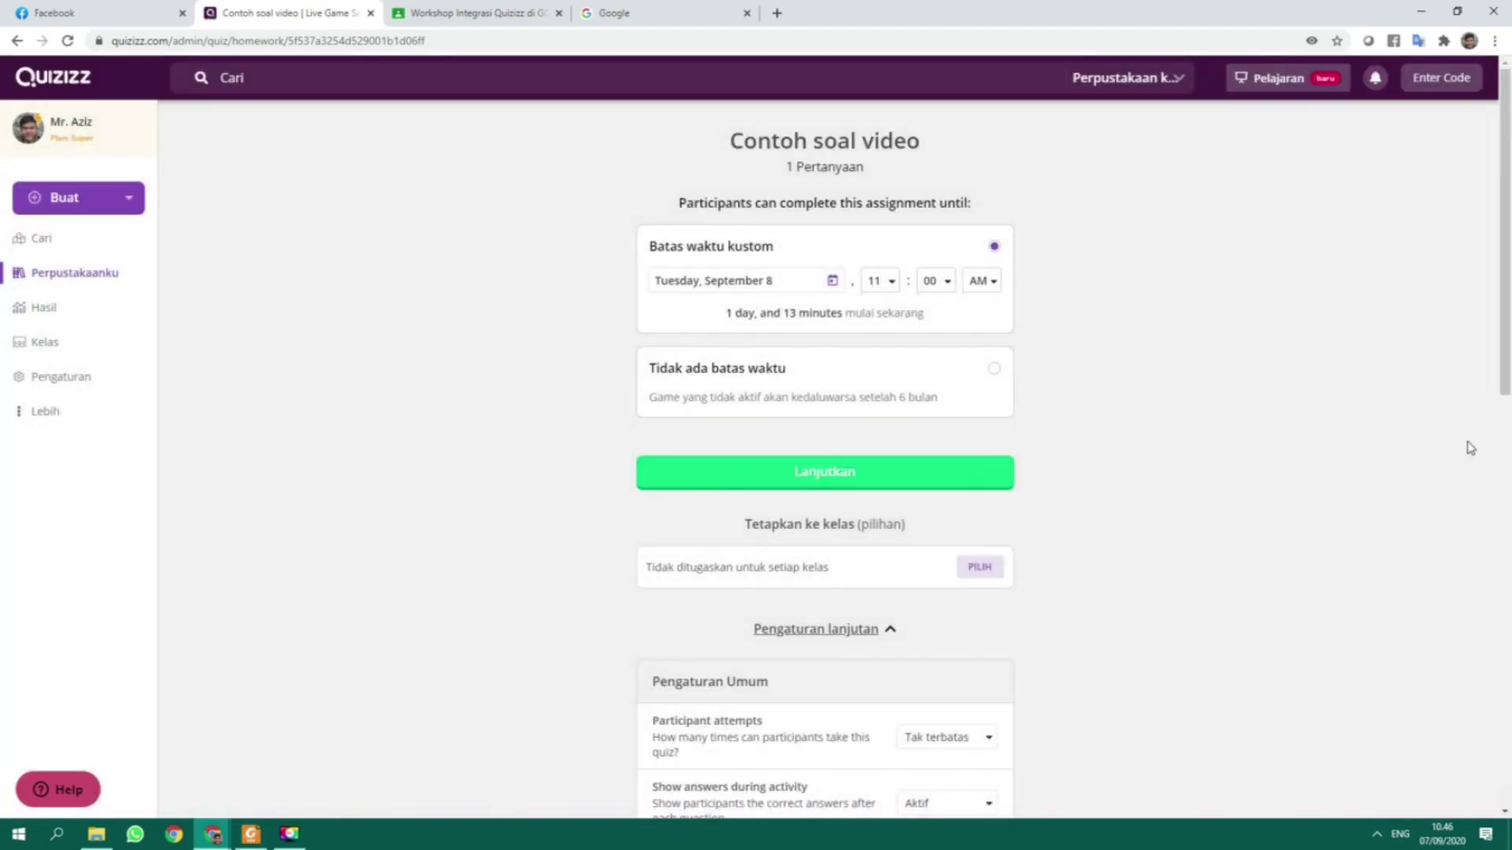